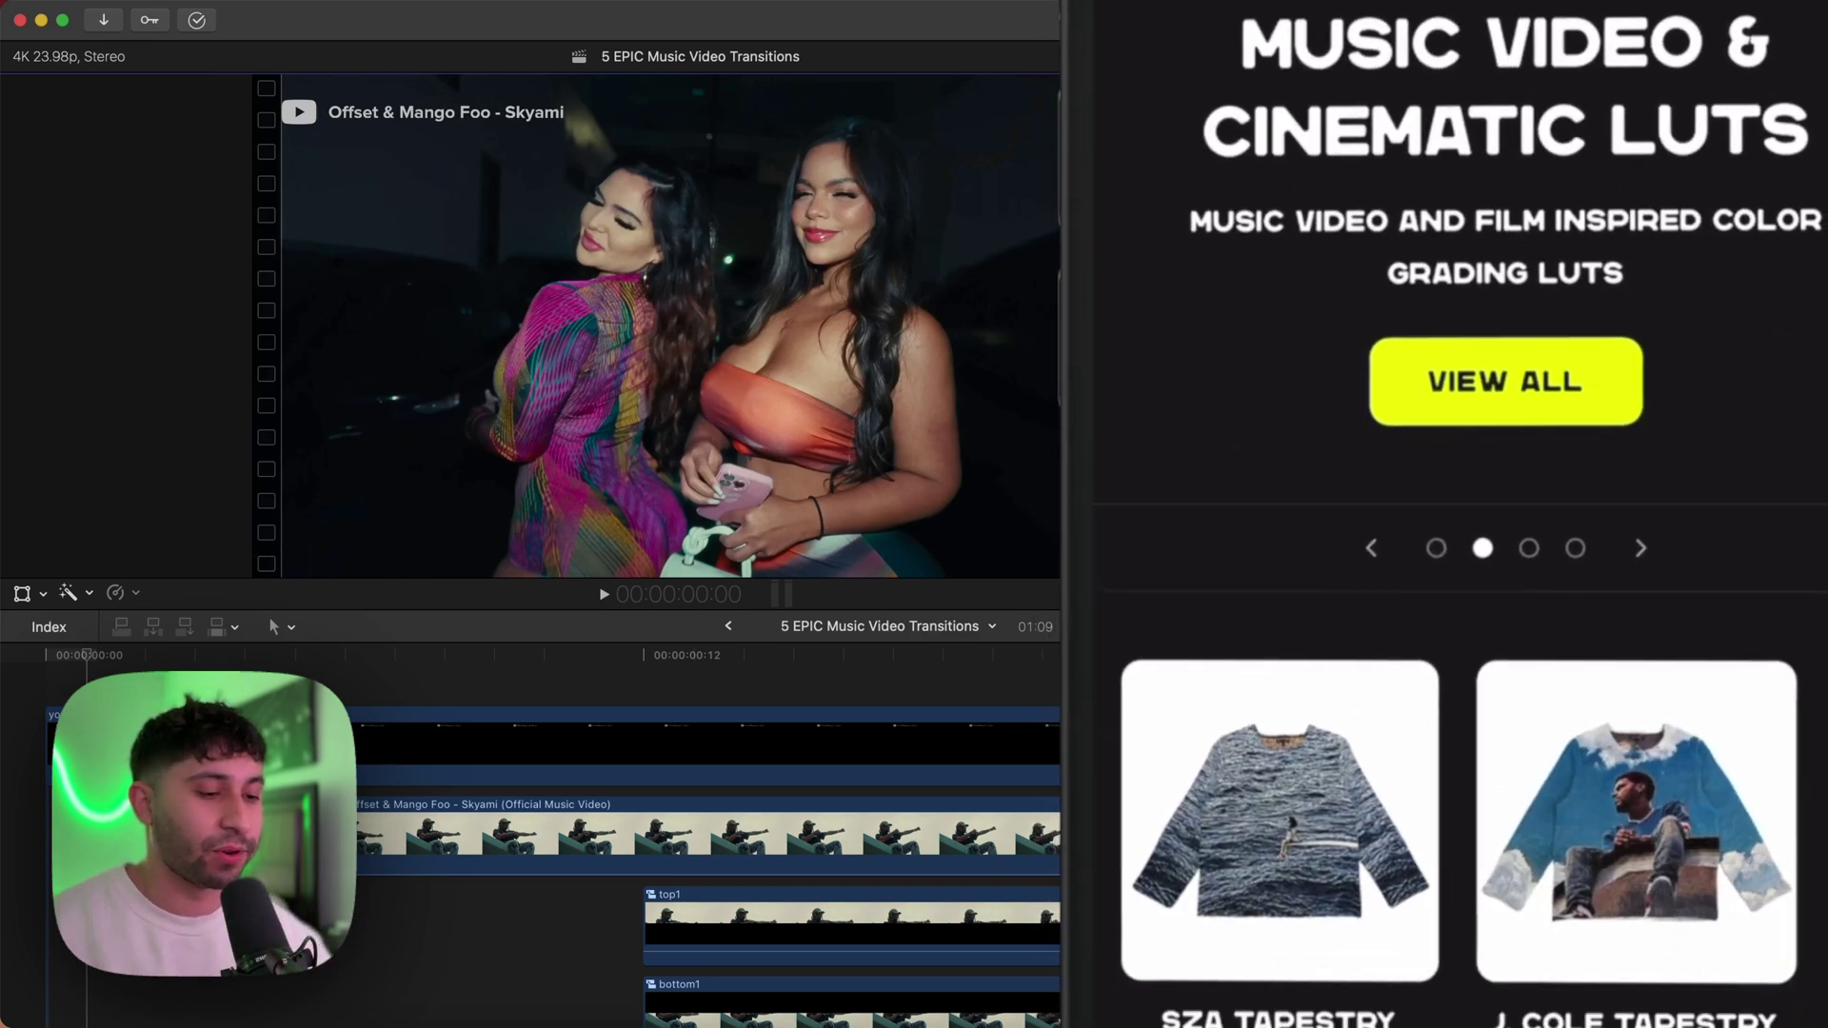
Play the finished transition and scrub through its opening frames.
key(space)
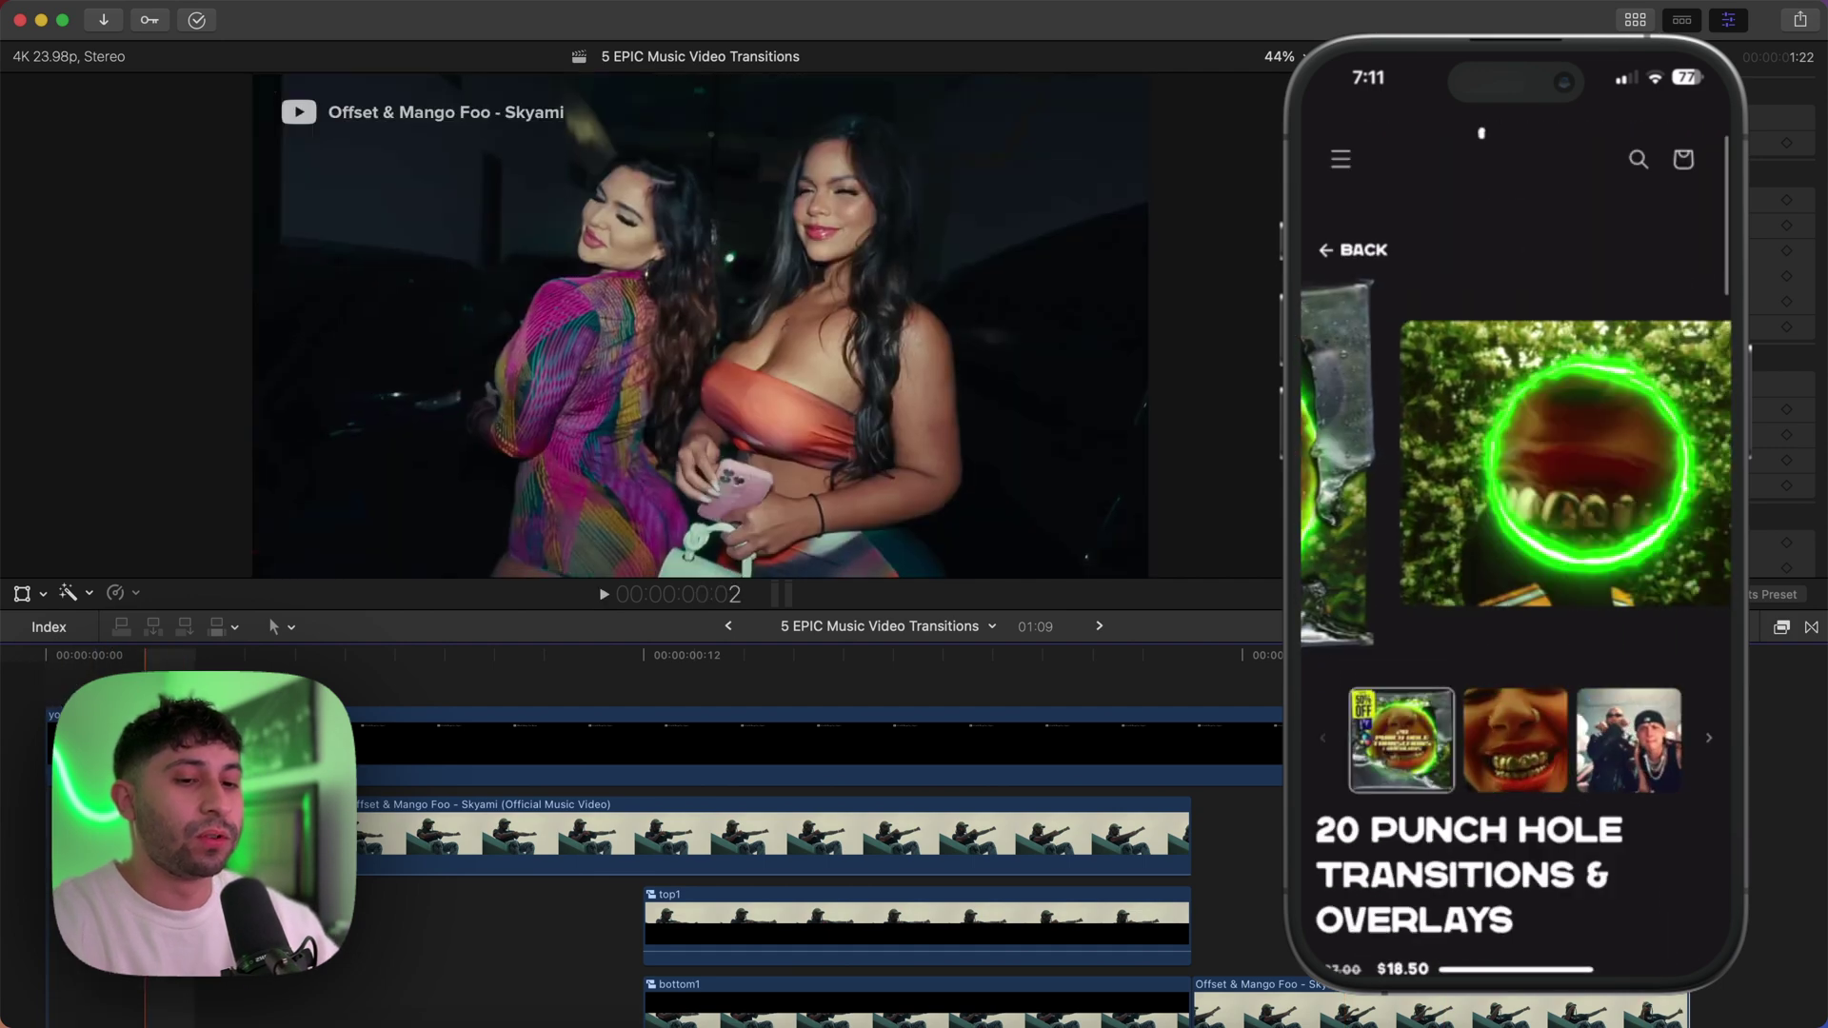
drag(448, 655, 37, 643)
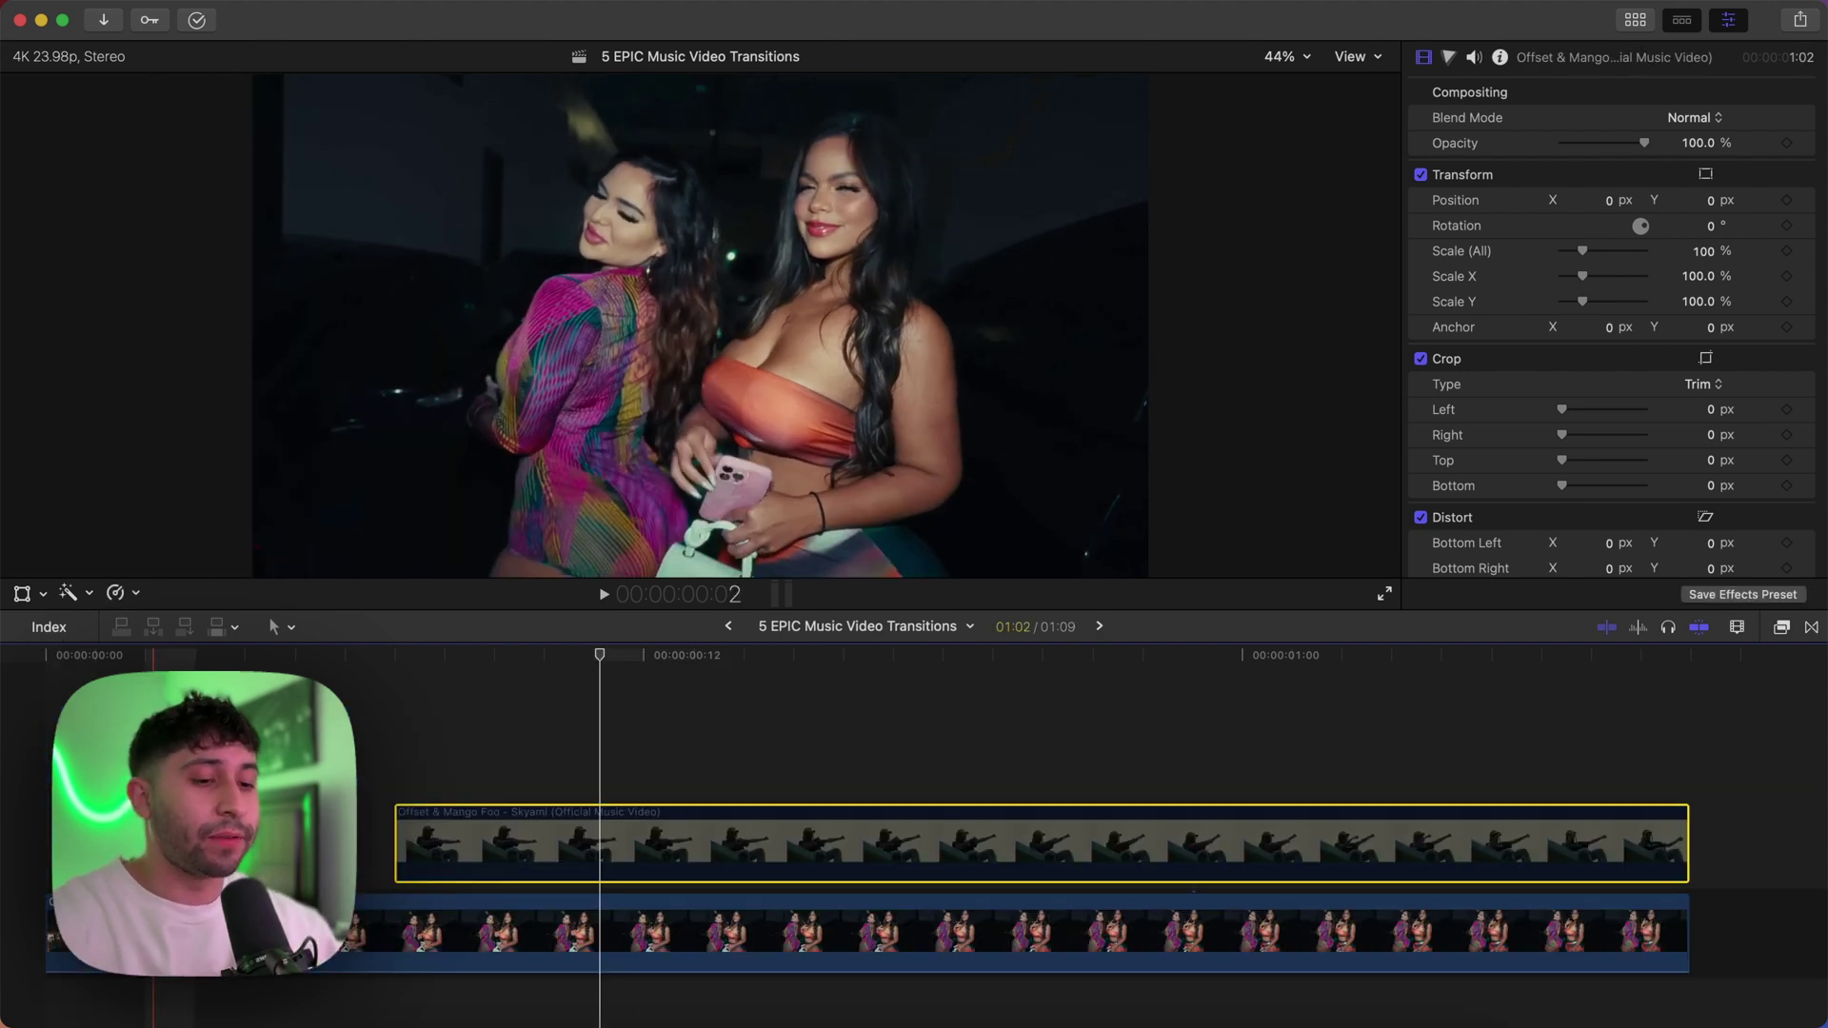
Play the timeline and compare it with the connected clip of the seated man enabled and disabled.
key(v)
key(space)
key(space)
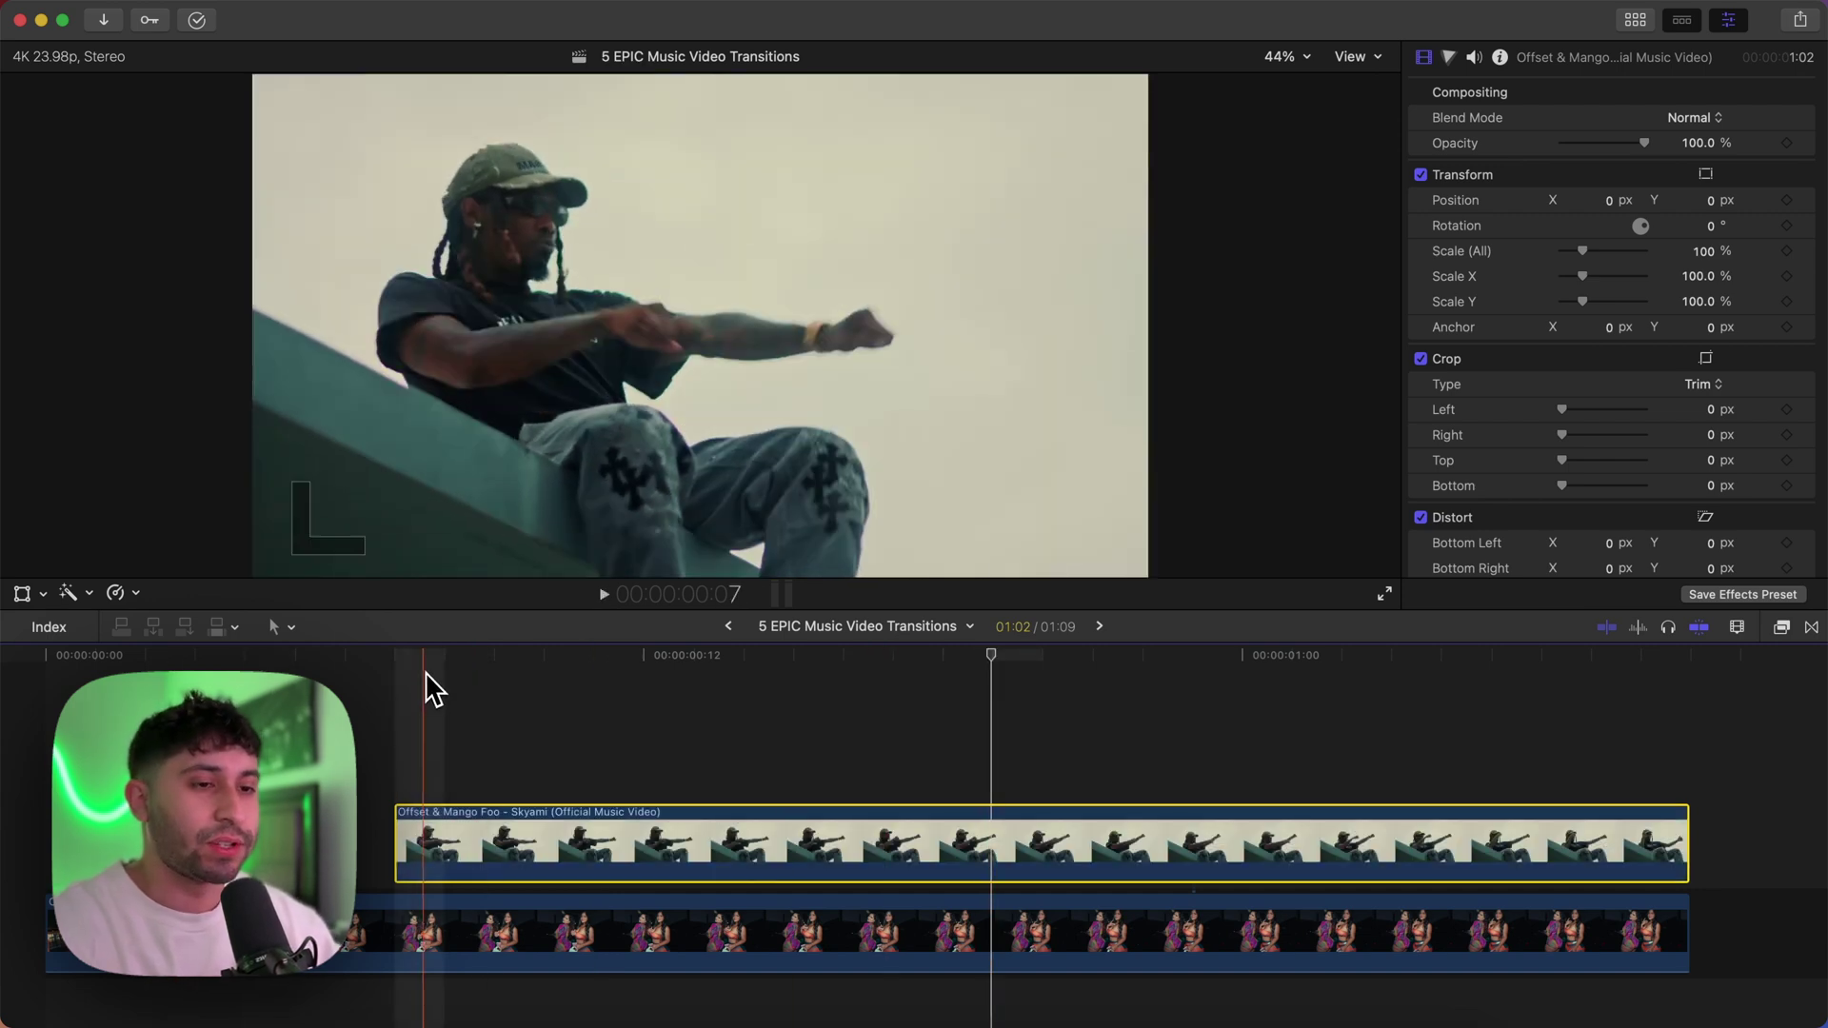
key(v)
key(v)
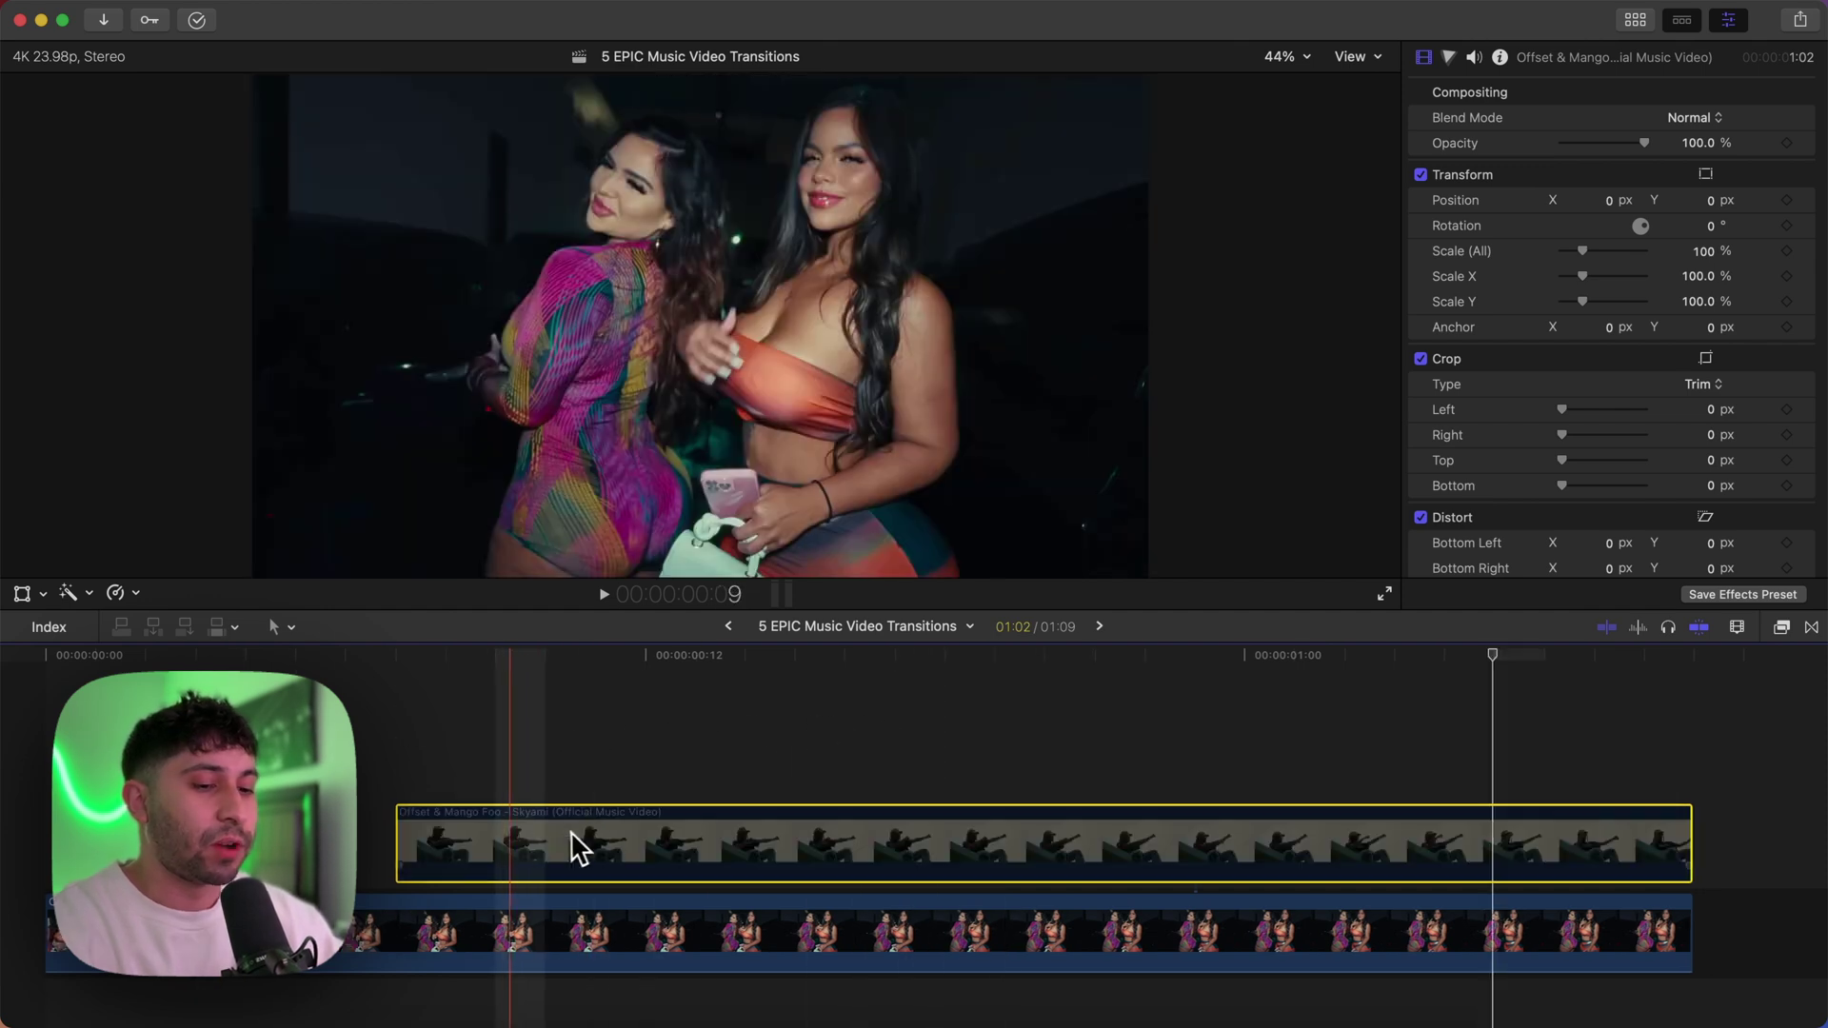
Enable the connected clip of the seated man and move it two frames earlier to start at frame 5.
key(v)
drag(602, 836, 463, 741)
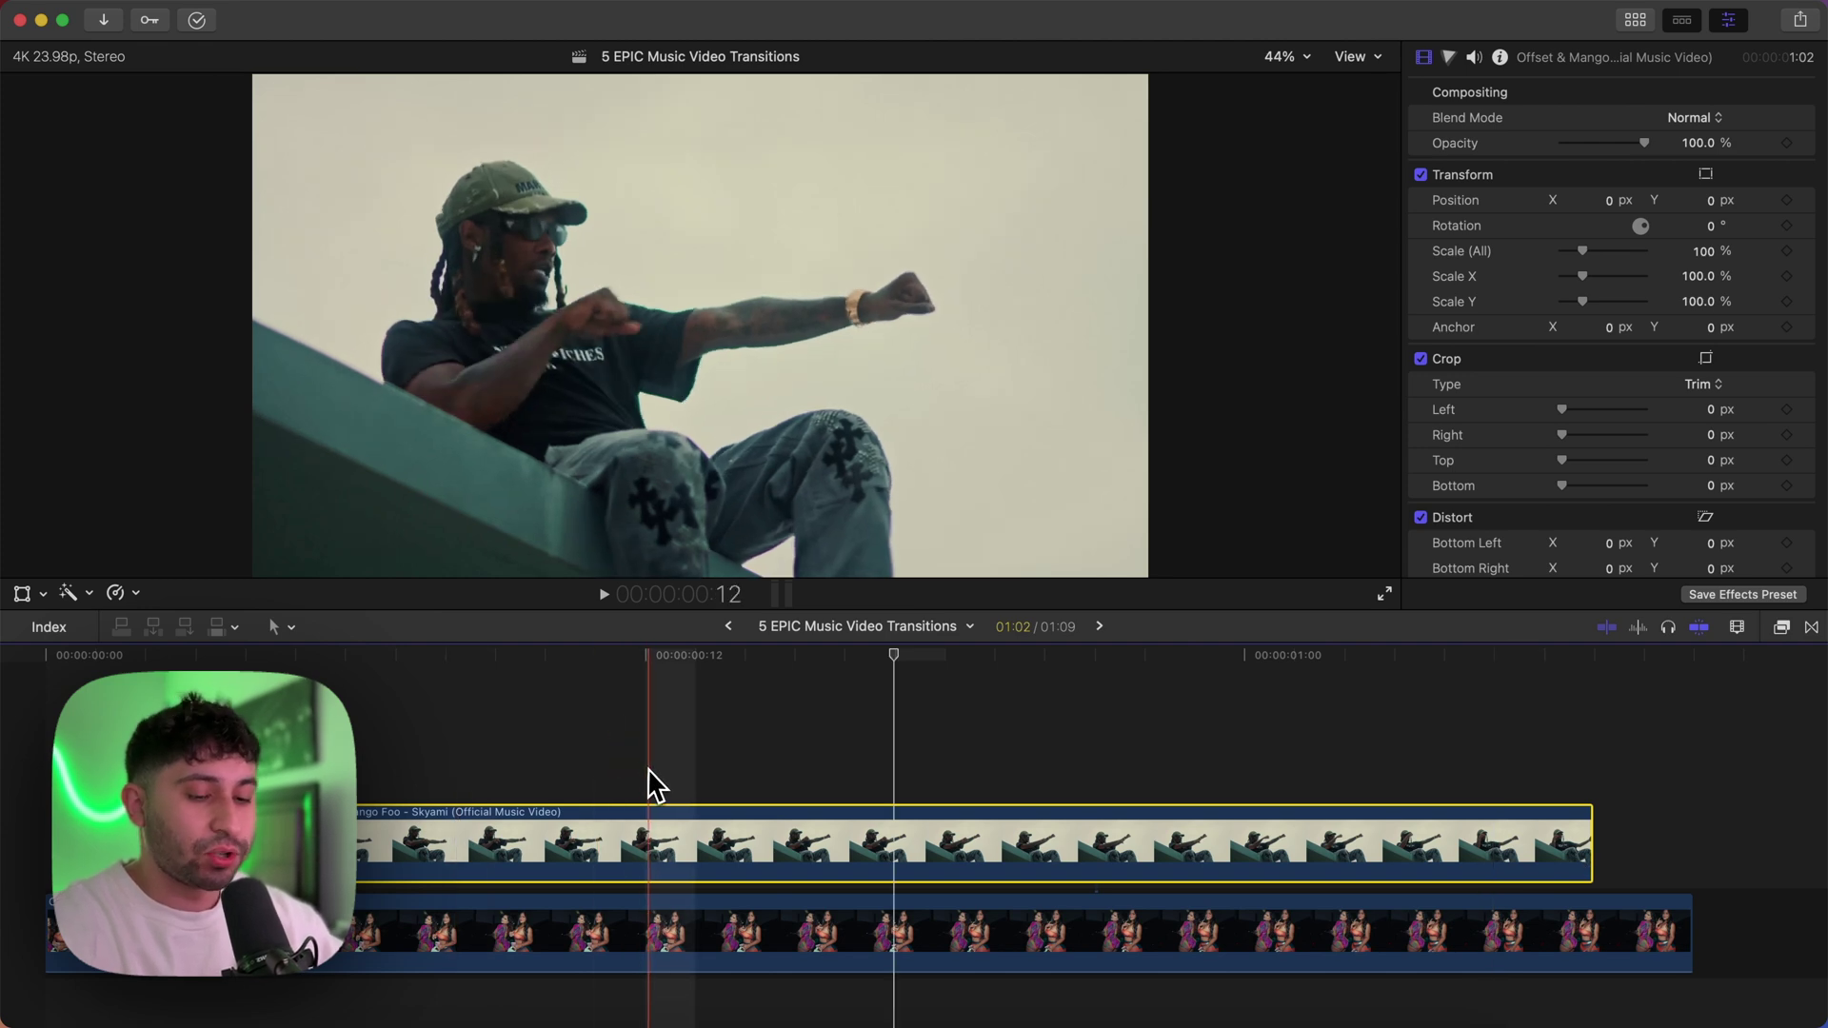
Duplicate the connected clip directly above itself and disable the lower copy.
drag(633, 837, 641, 771)
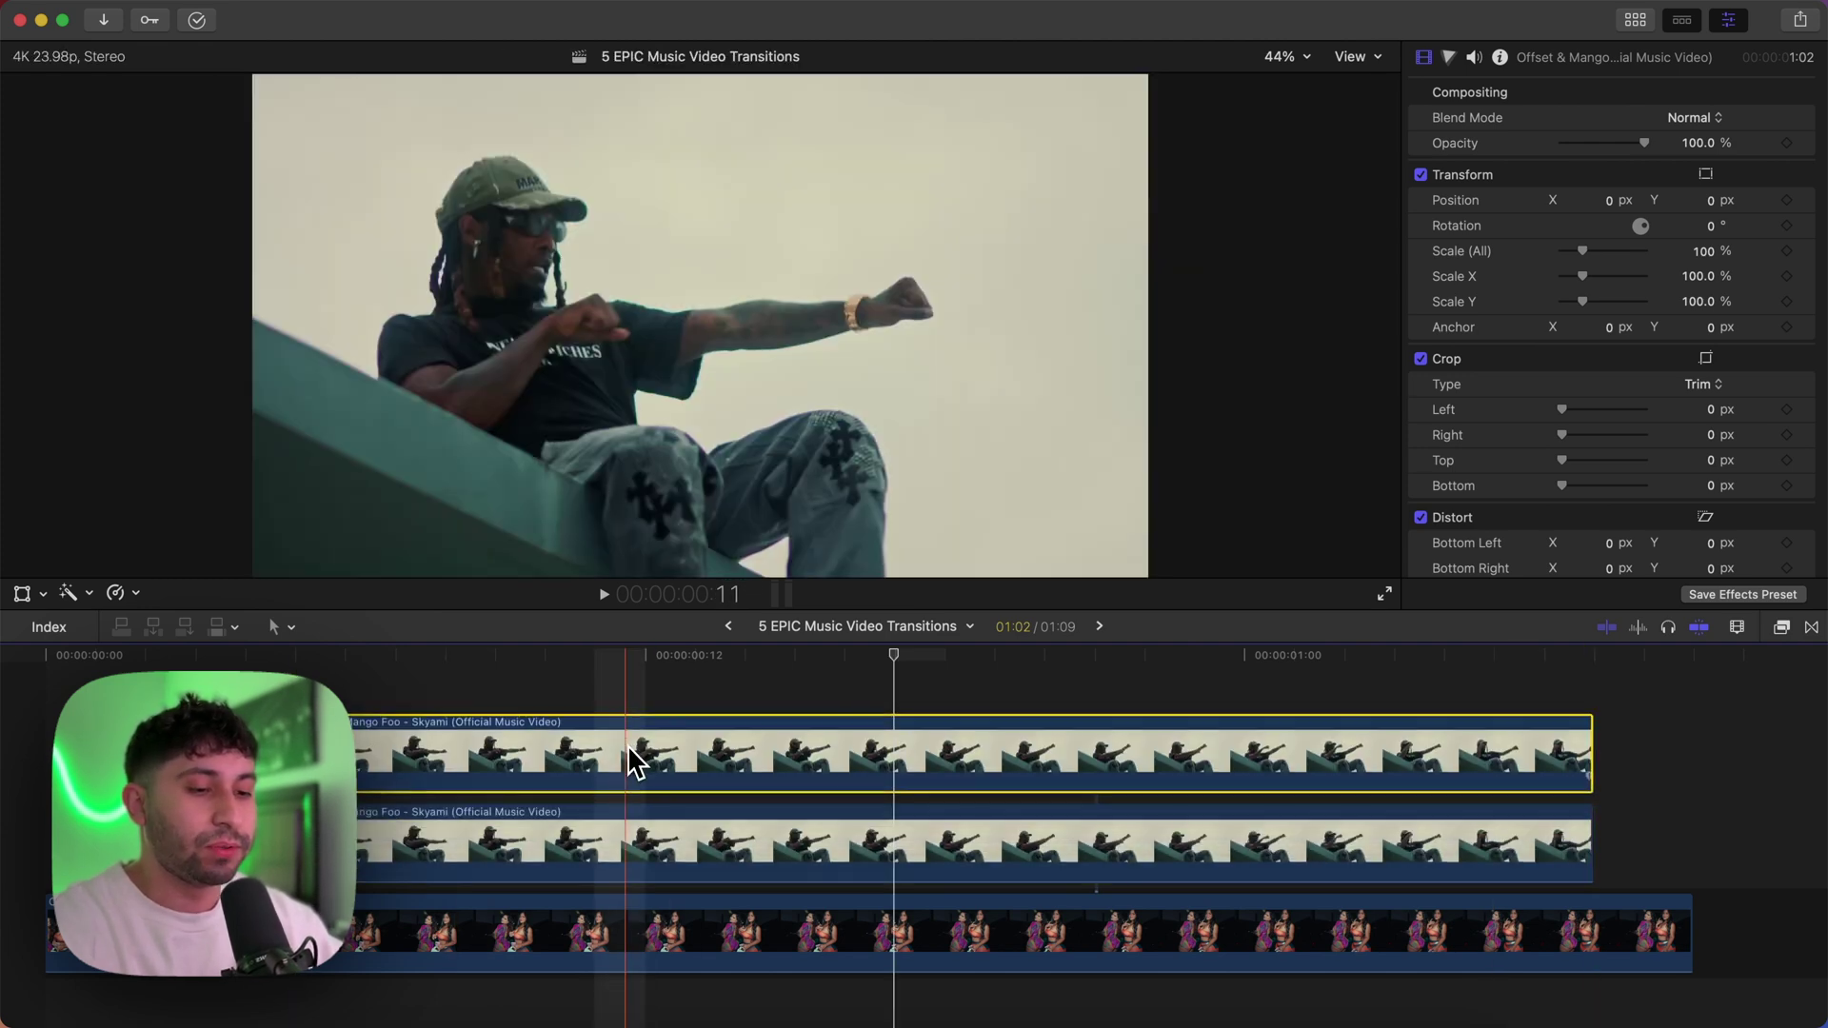
click(646, 852)
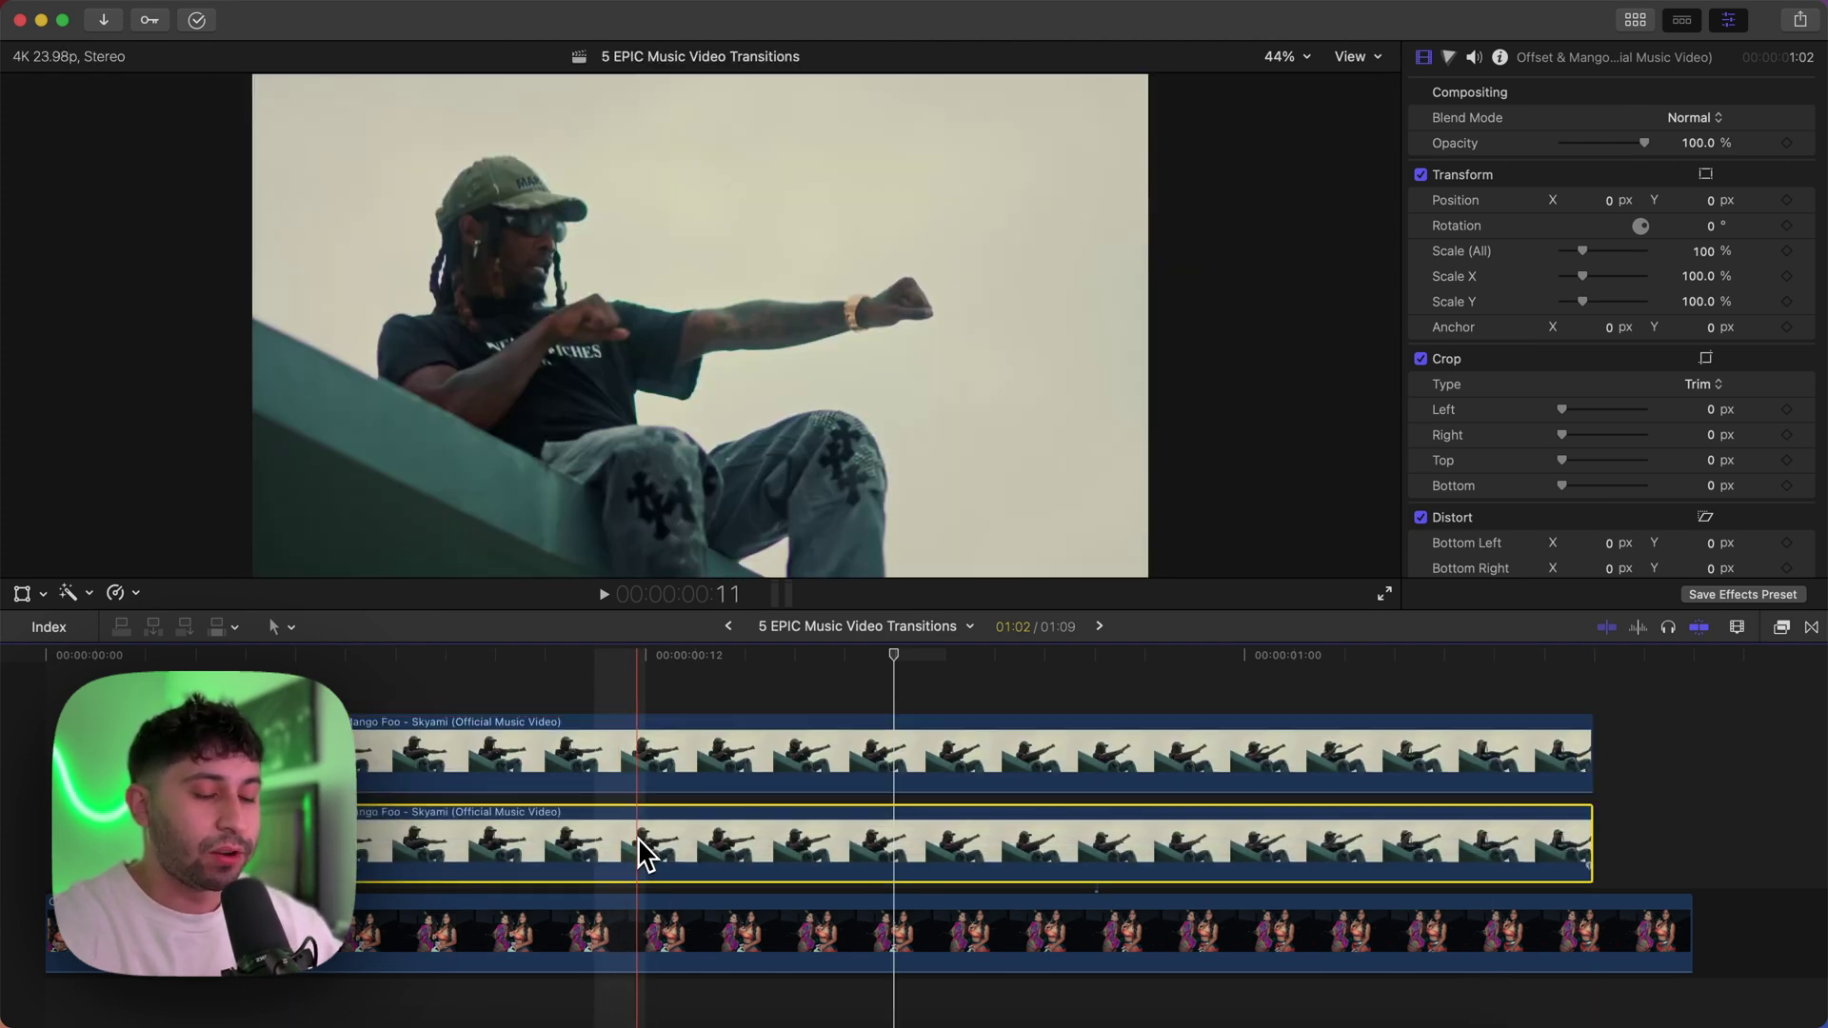
key(v)
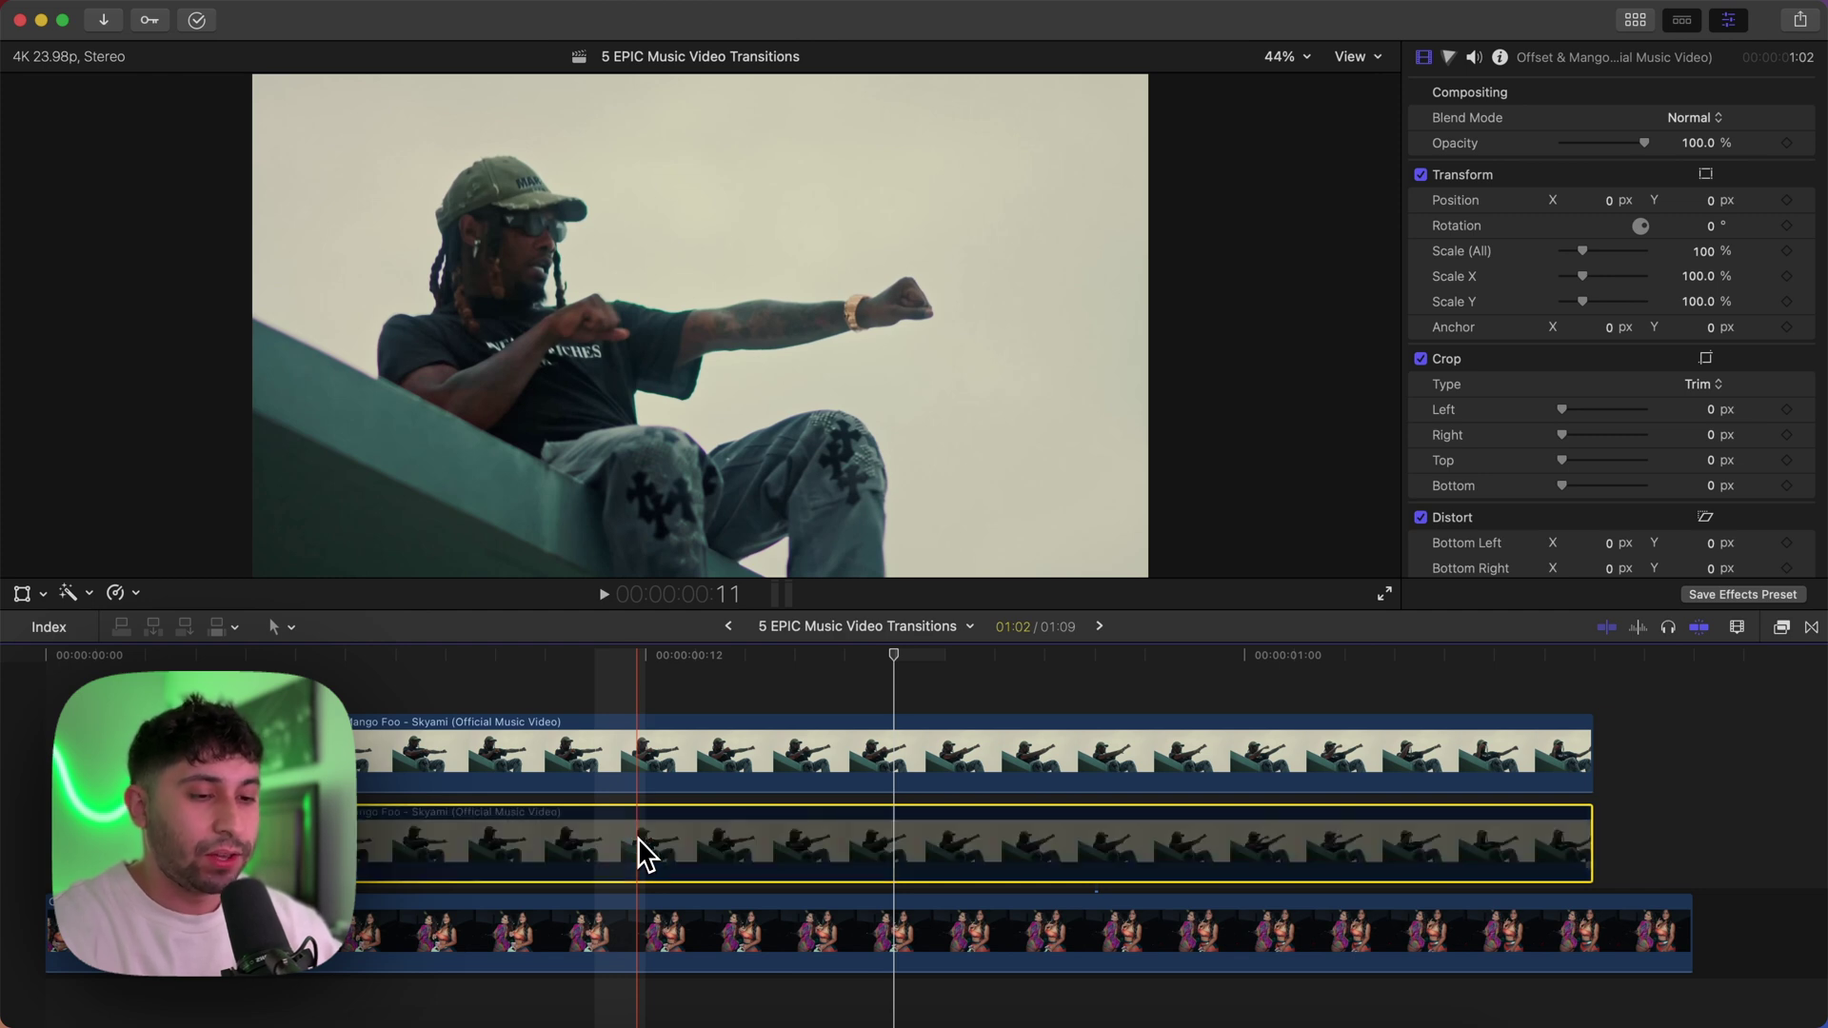
Apply the Luma Keyer effect from the Masks and Keying category to the upper copy.
click(653, 759)
click(1782, 626)
click(1781, 626)
click(1782, 626)
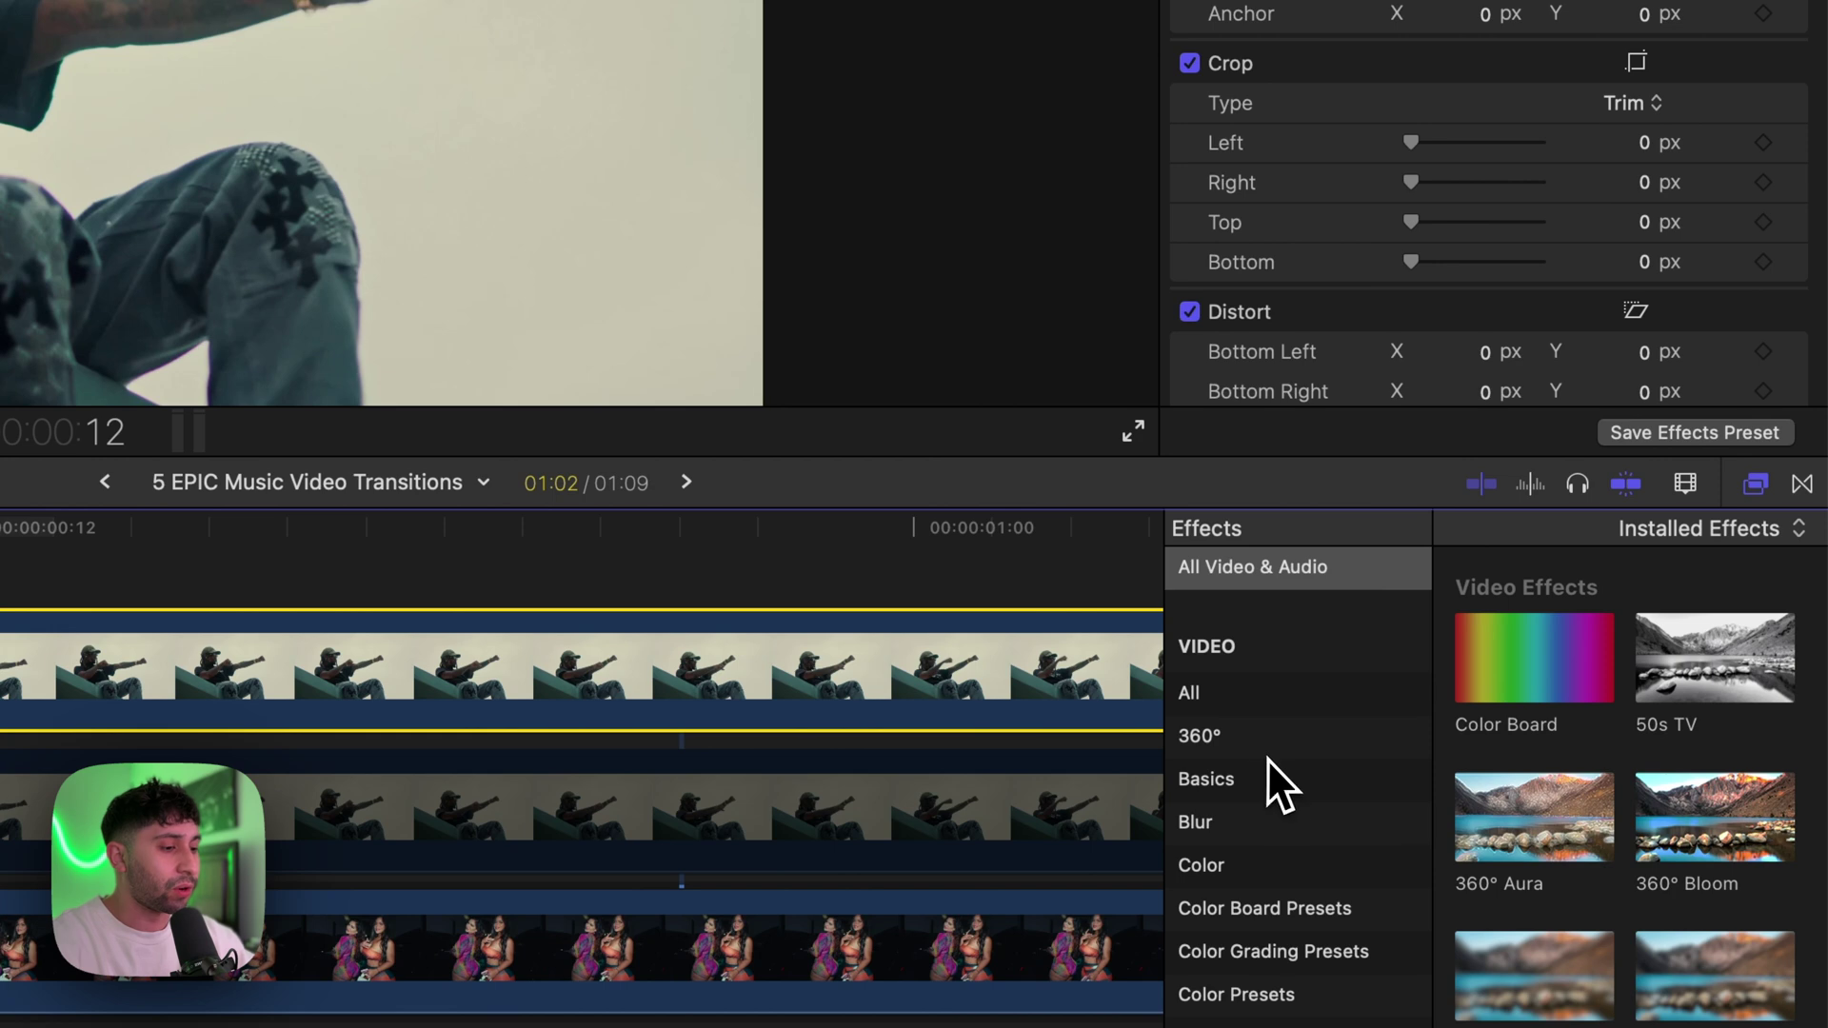
scroll(1286, 838, down, 5)
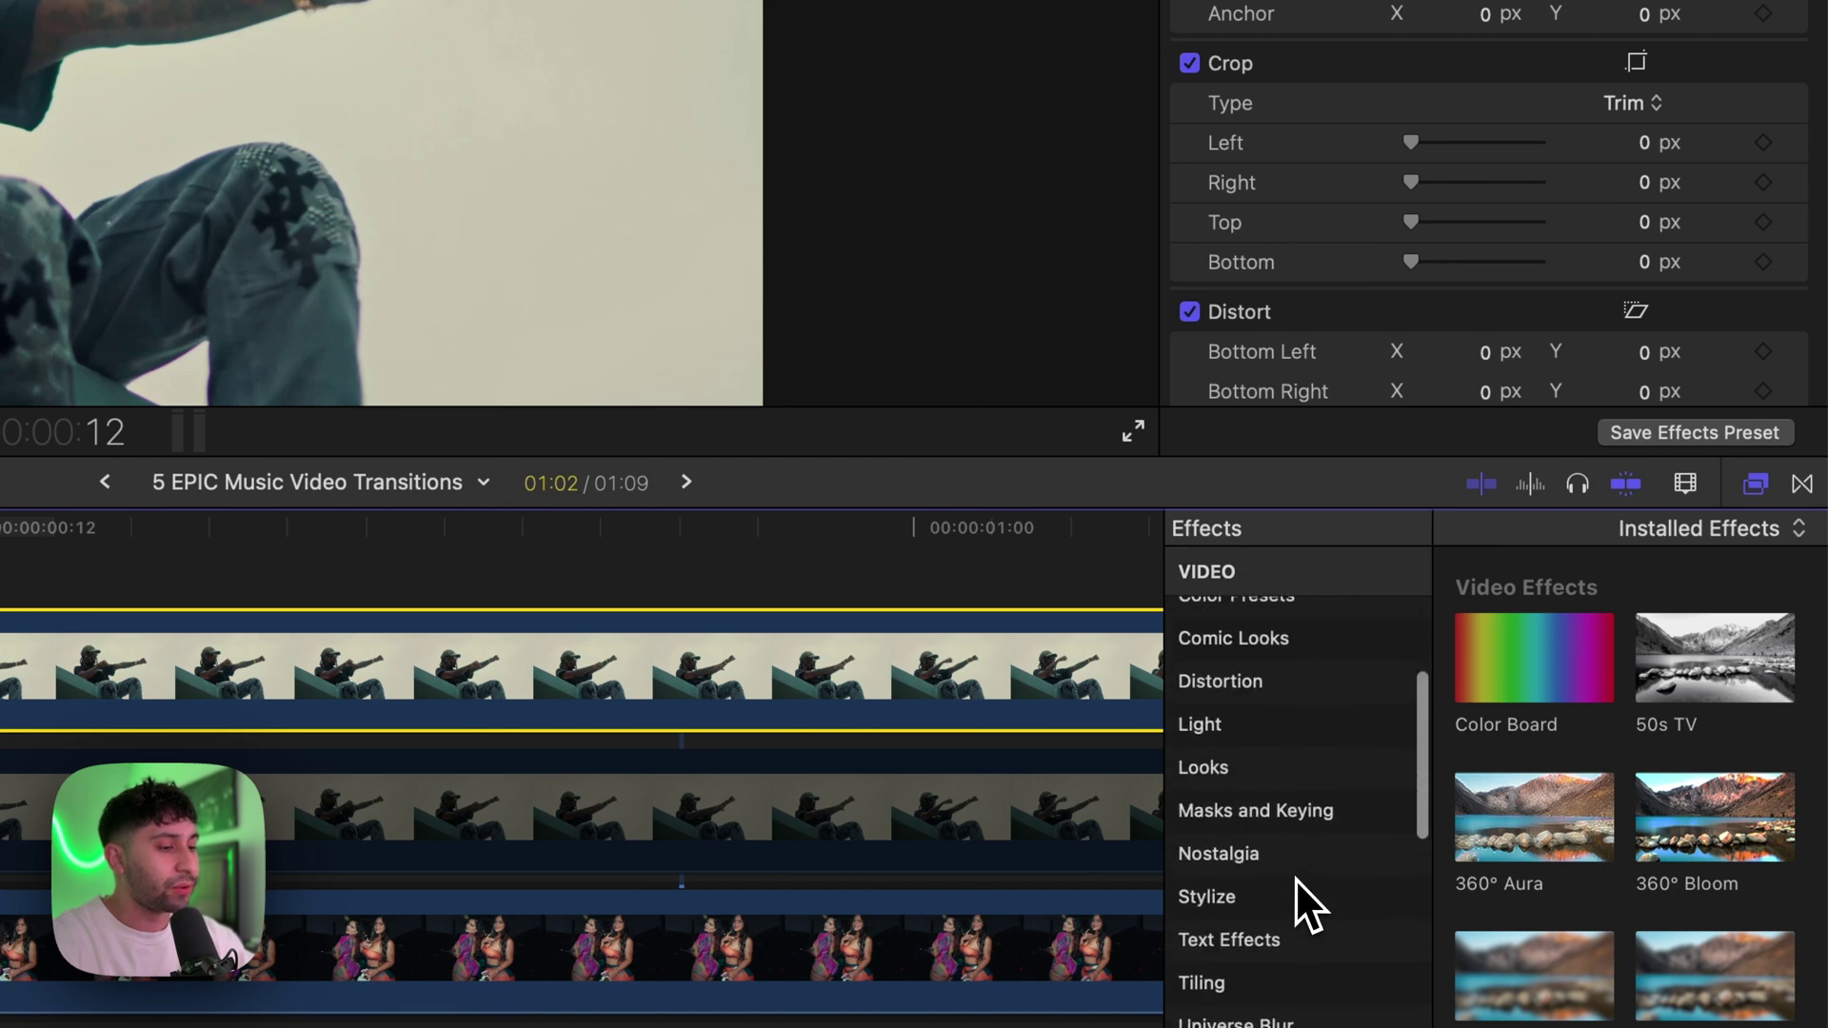
click(1284, 787)
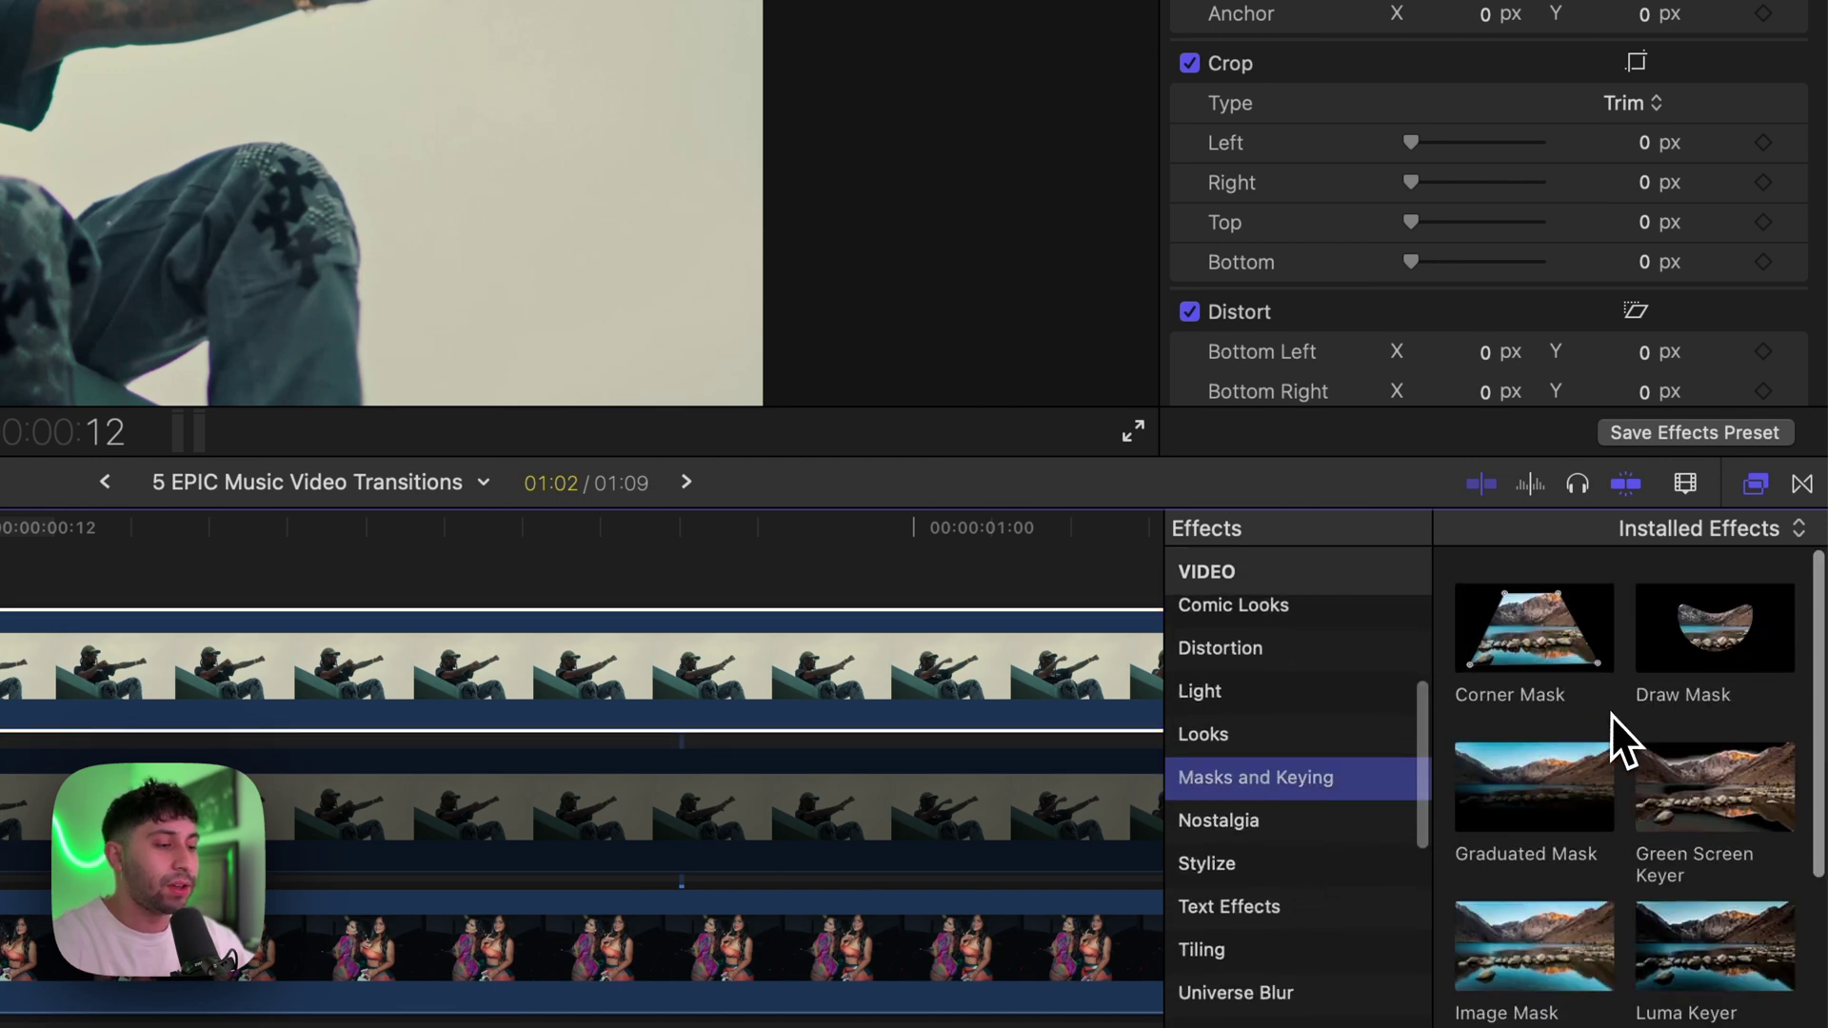
scroll(1610, 714, down, 5)
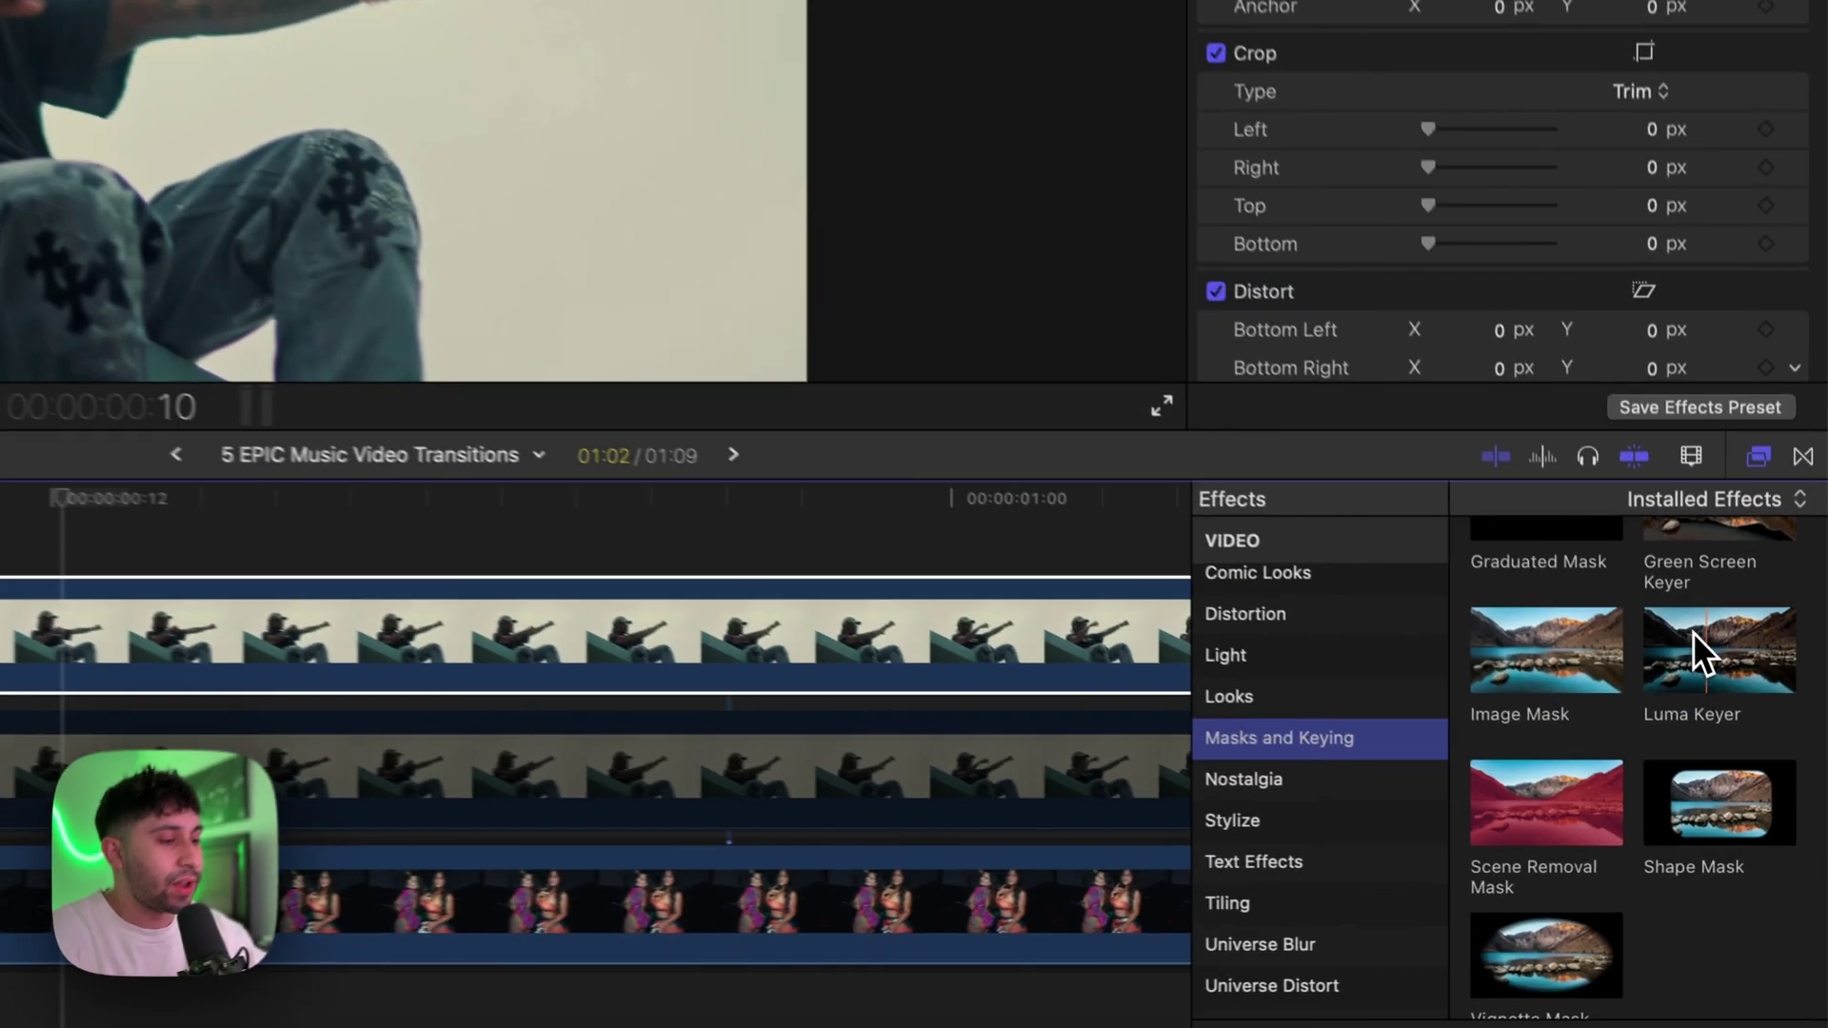
drag(1742, 752, 866, 739)
drag(561, 642, 573, 655)
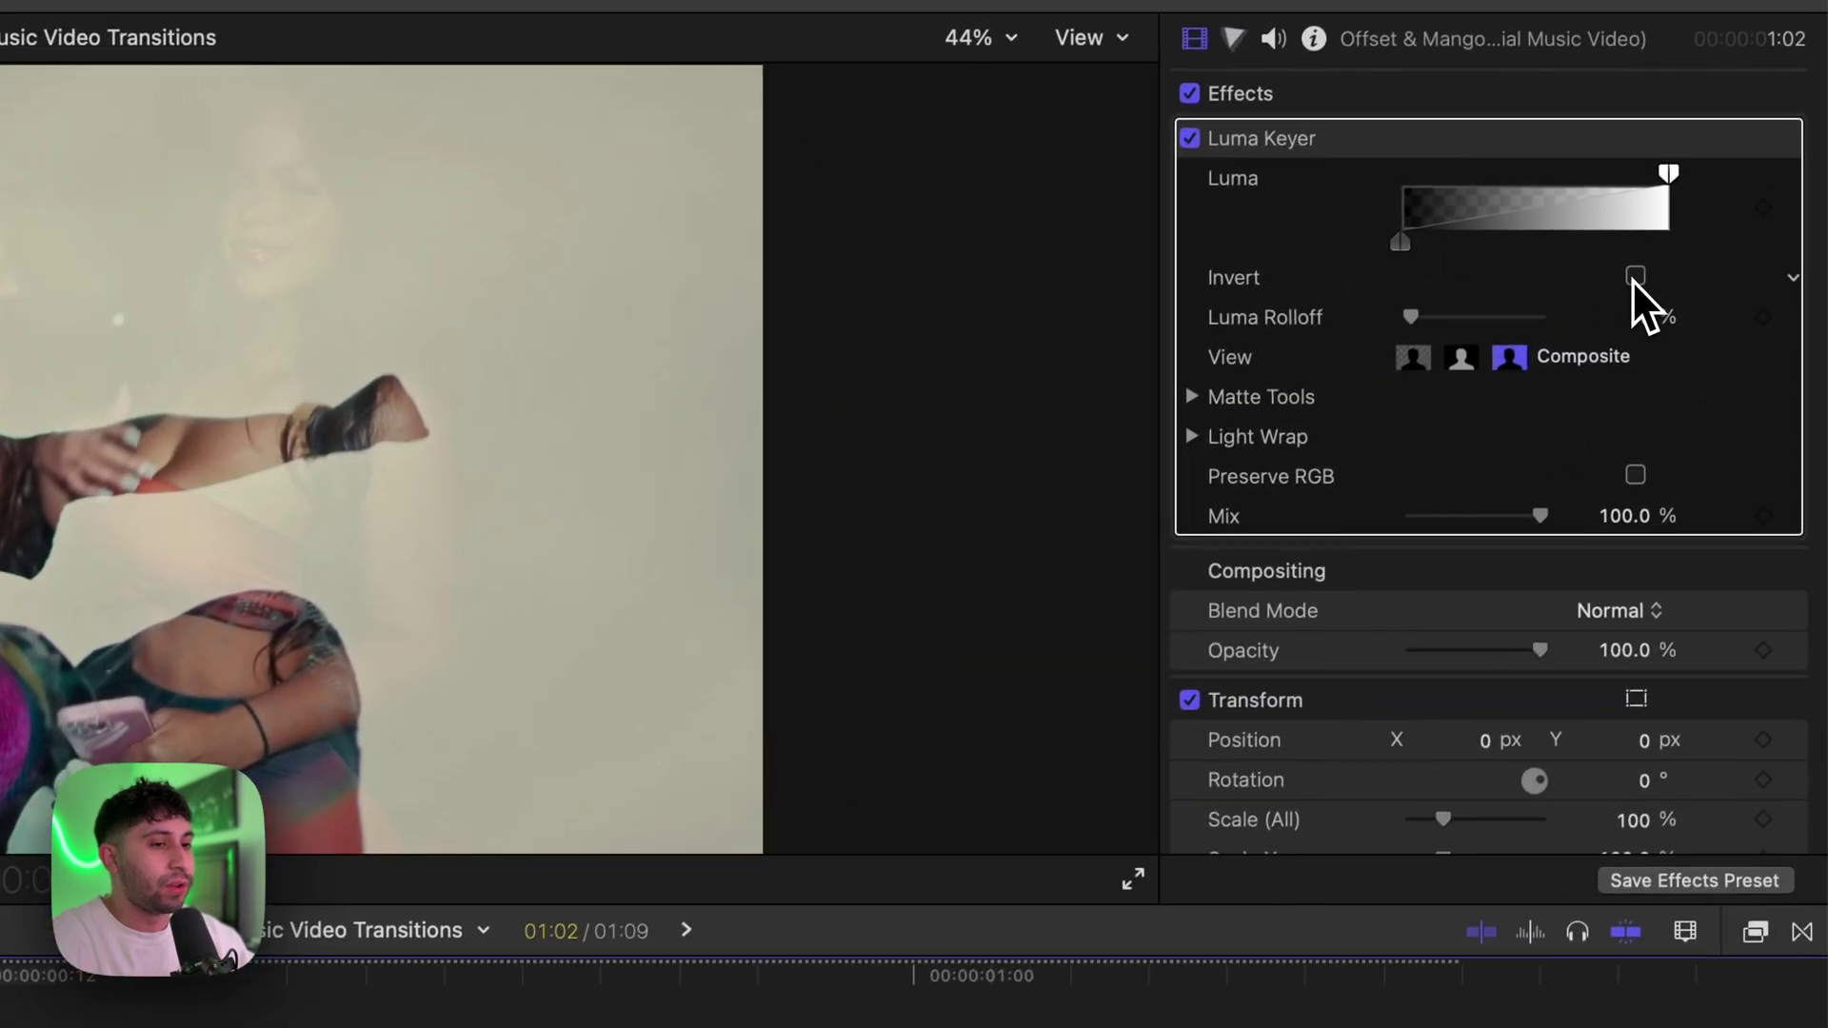
Invert the Luma Keyer, adjust its luma range handles to key out the bright sky, and play back the result.
click(1634, 276)
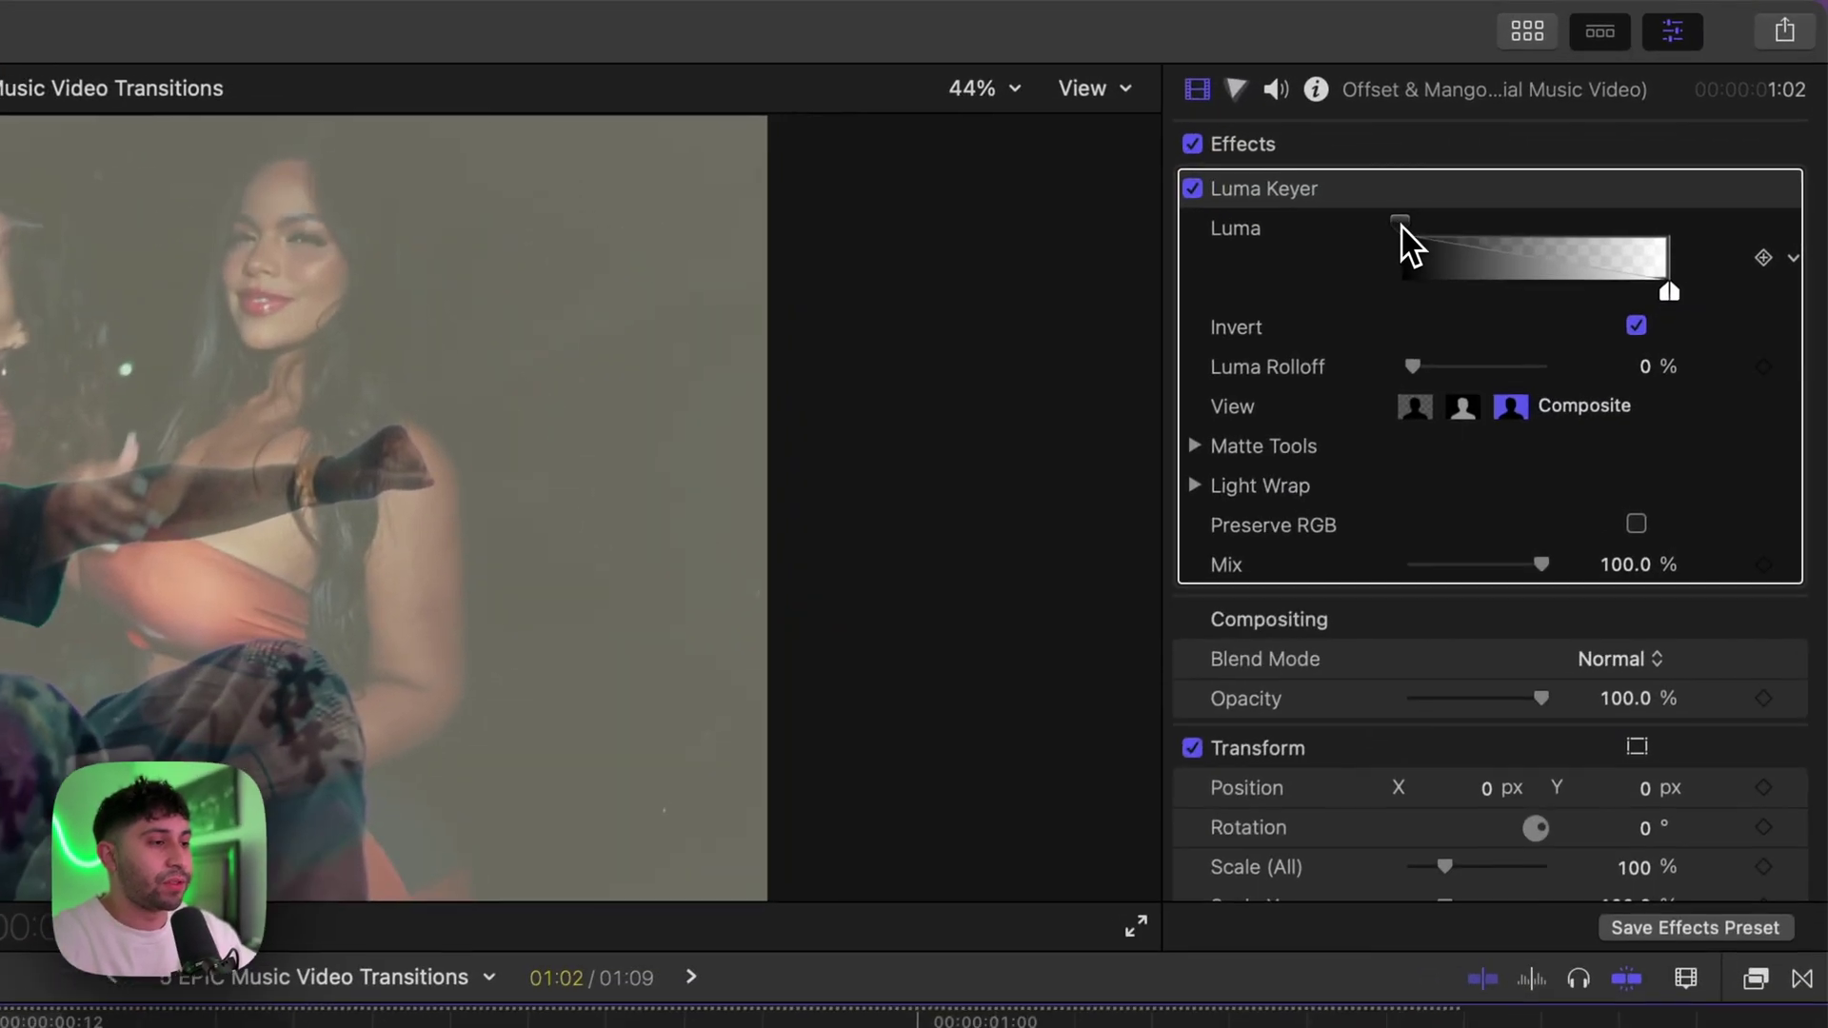
drag(1401, 227, 1529, 225)
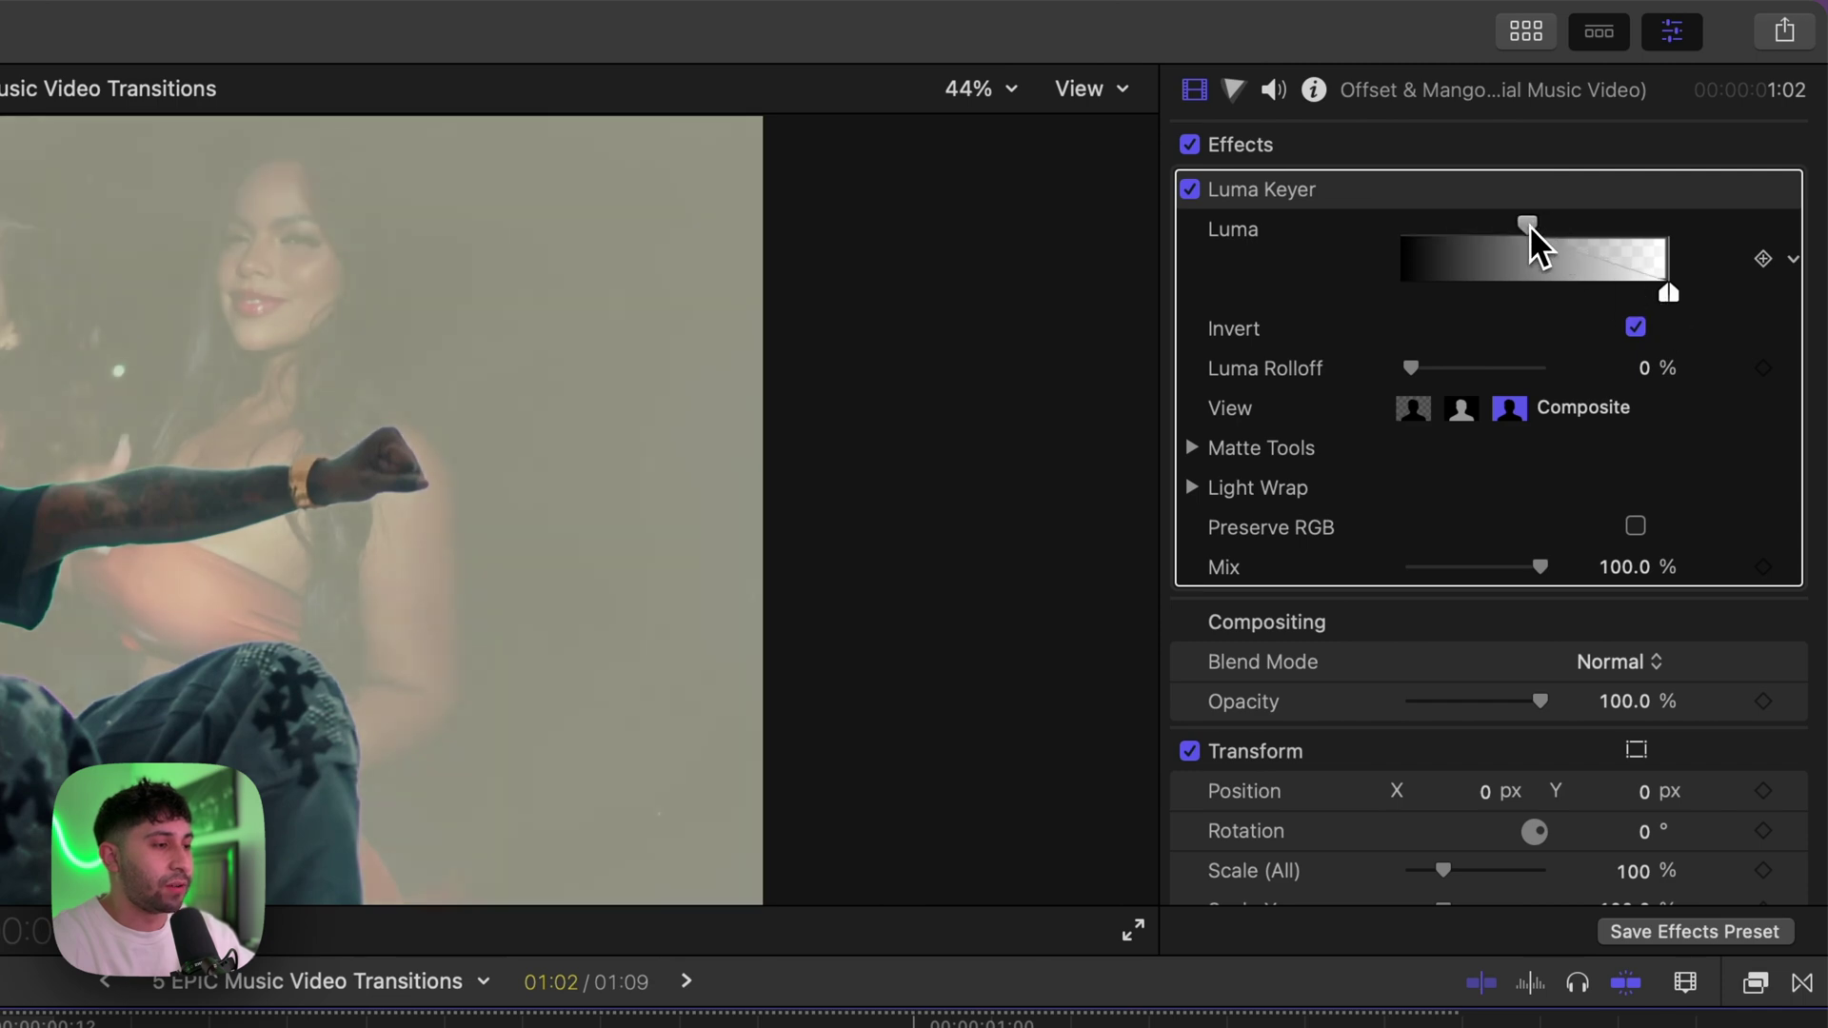
drag(1666, 294, 1583, 288)
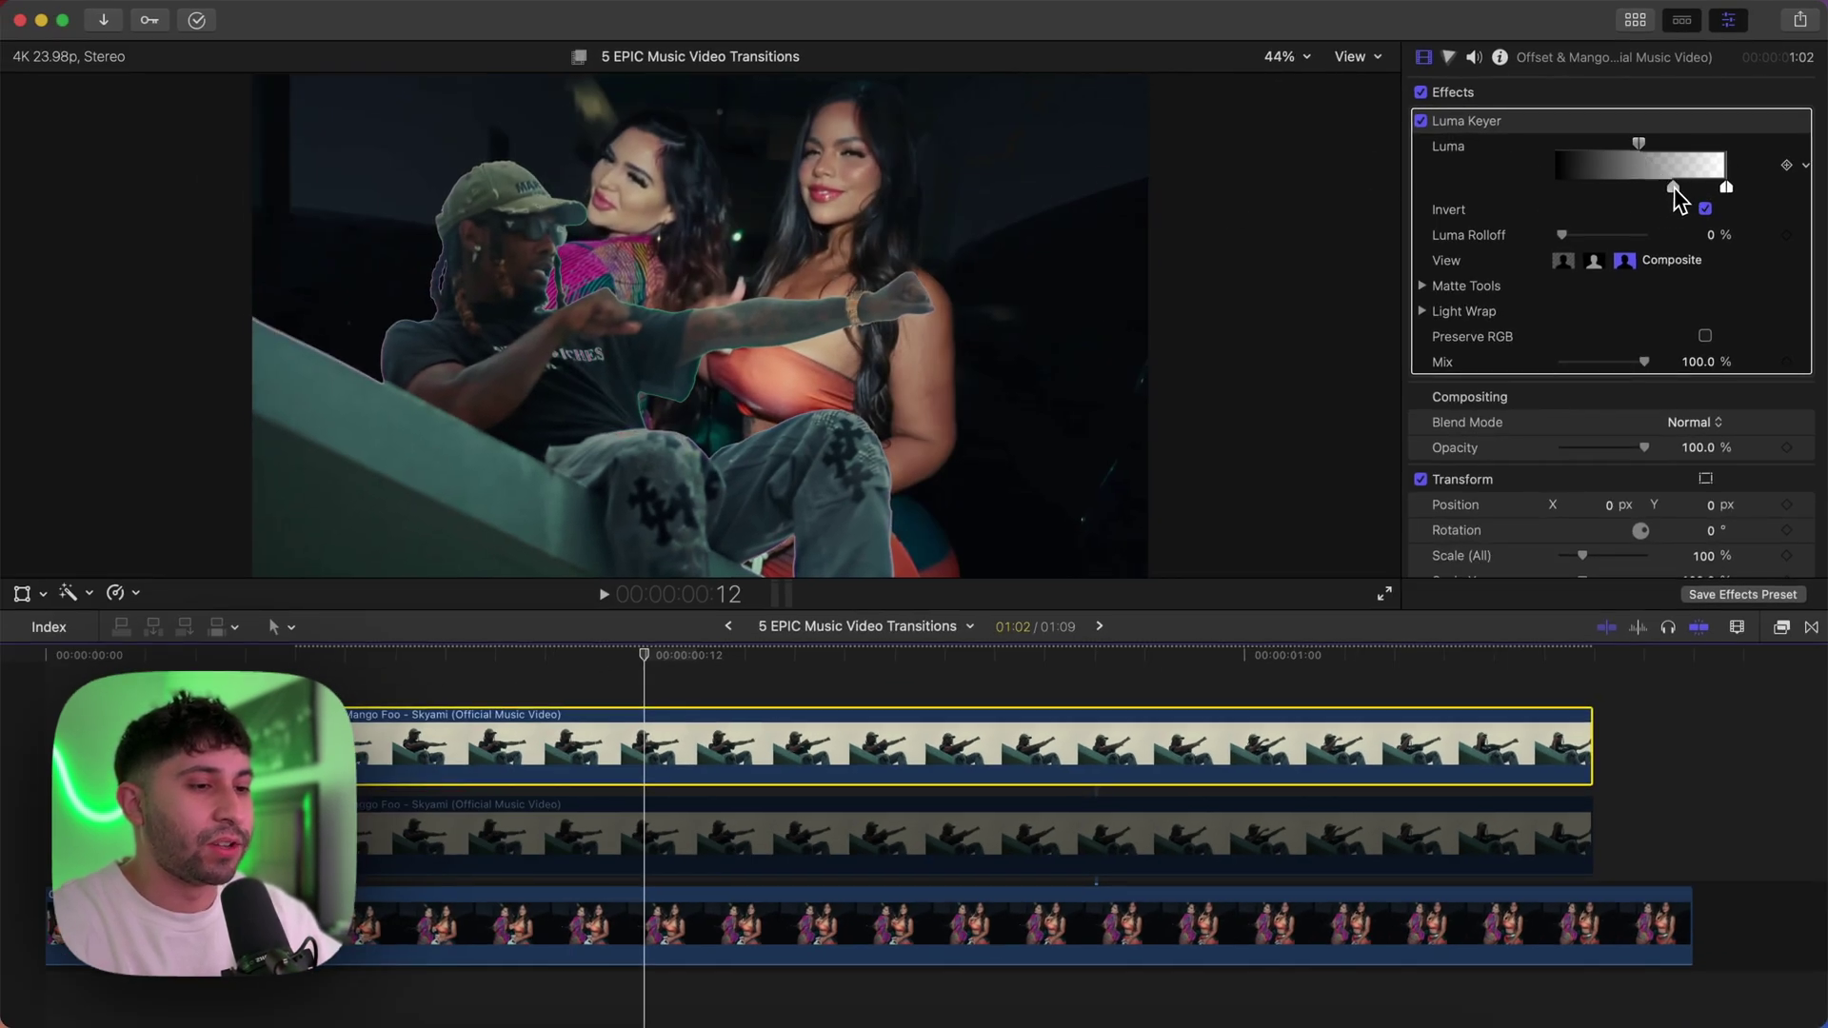
drag(1672, 187, 1627, 144)
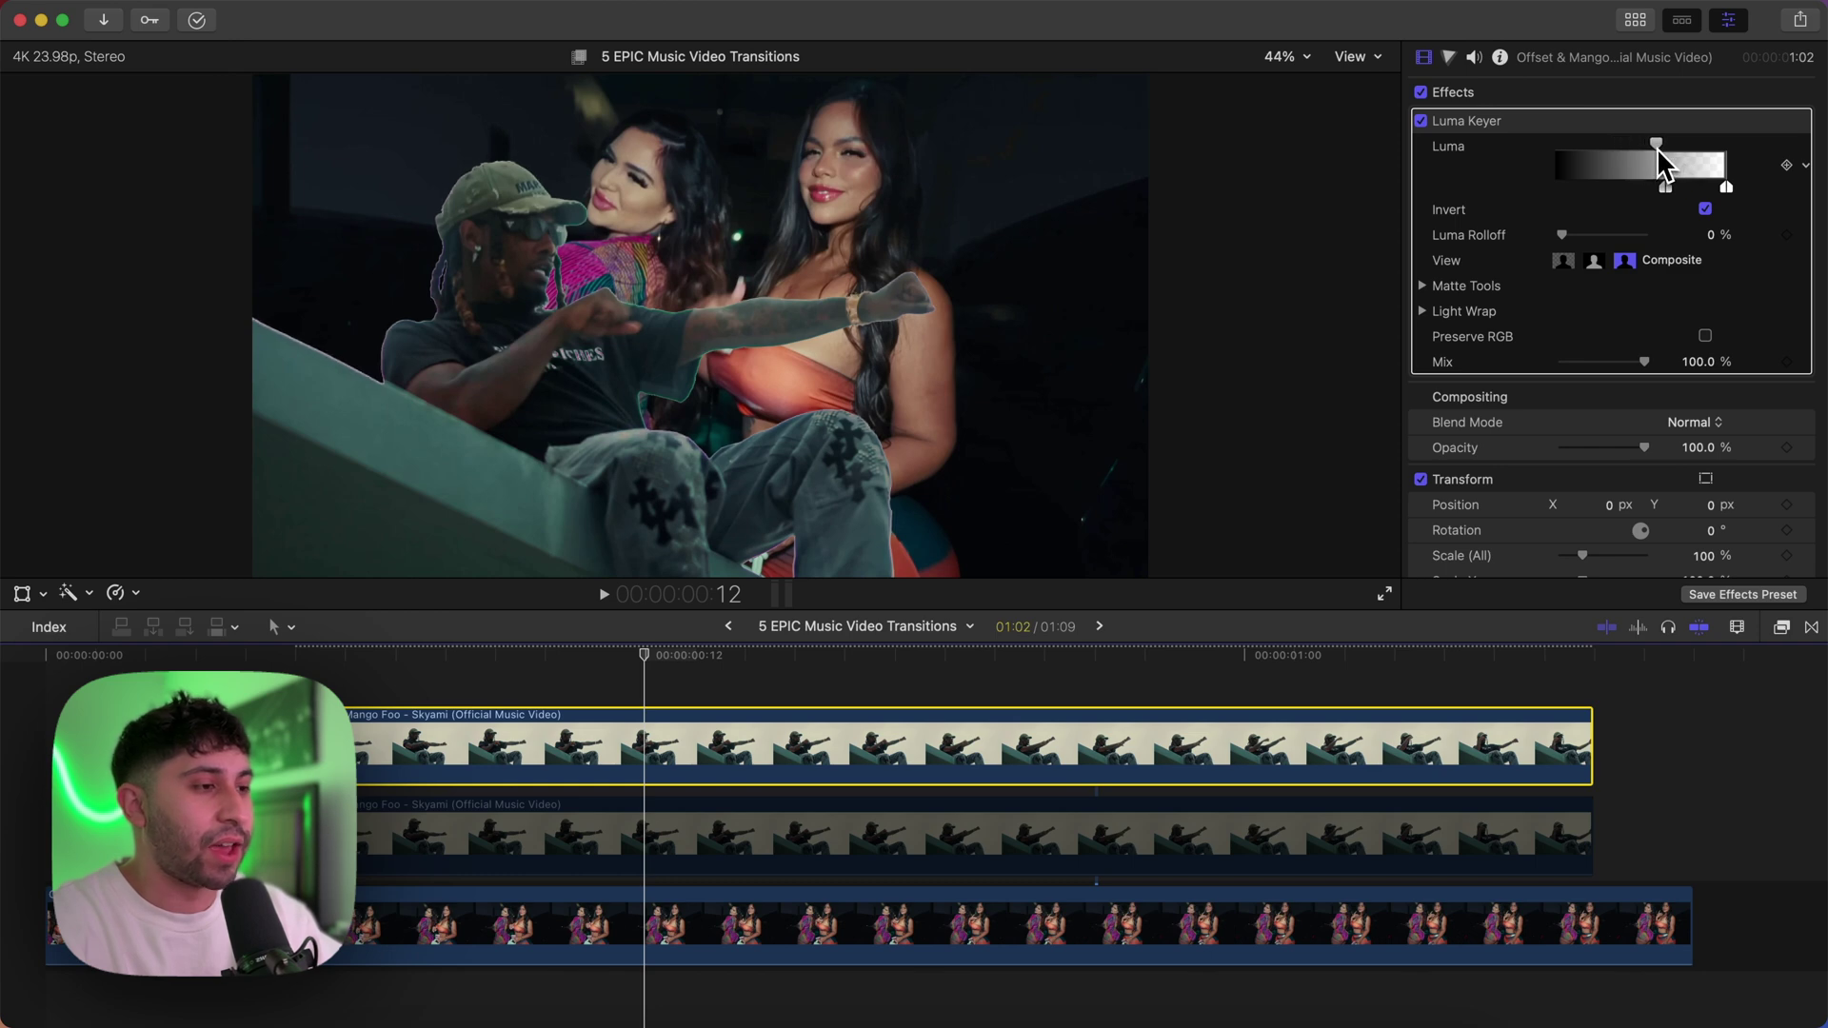
drag(1657, 147, 1650, 145)
key(space)
key(space)
key(space)
key(space)
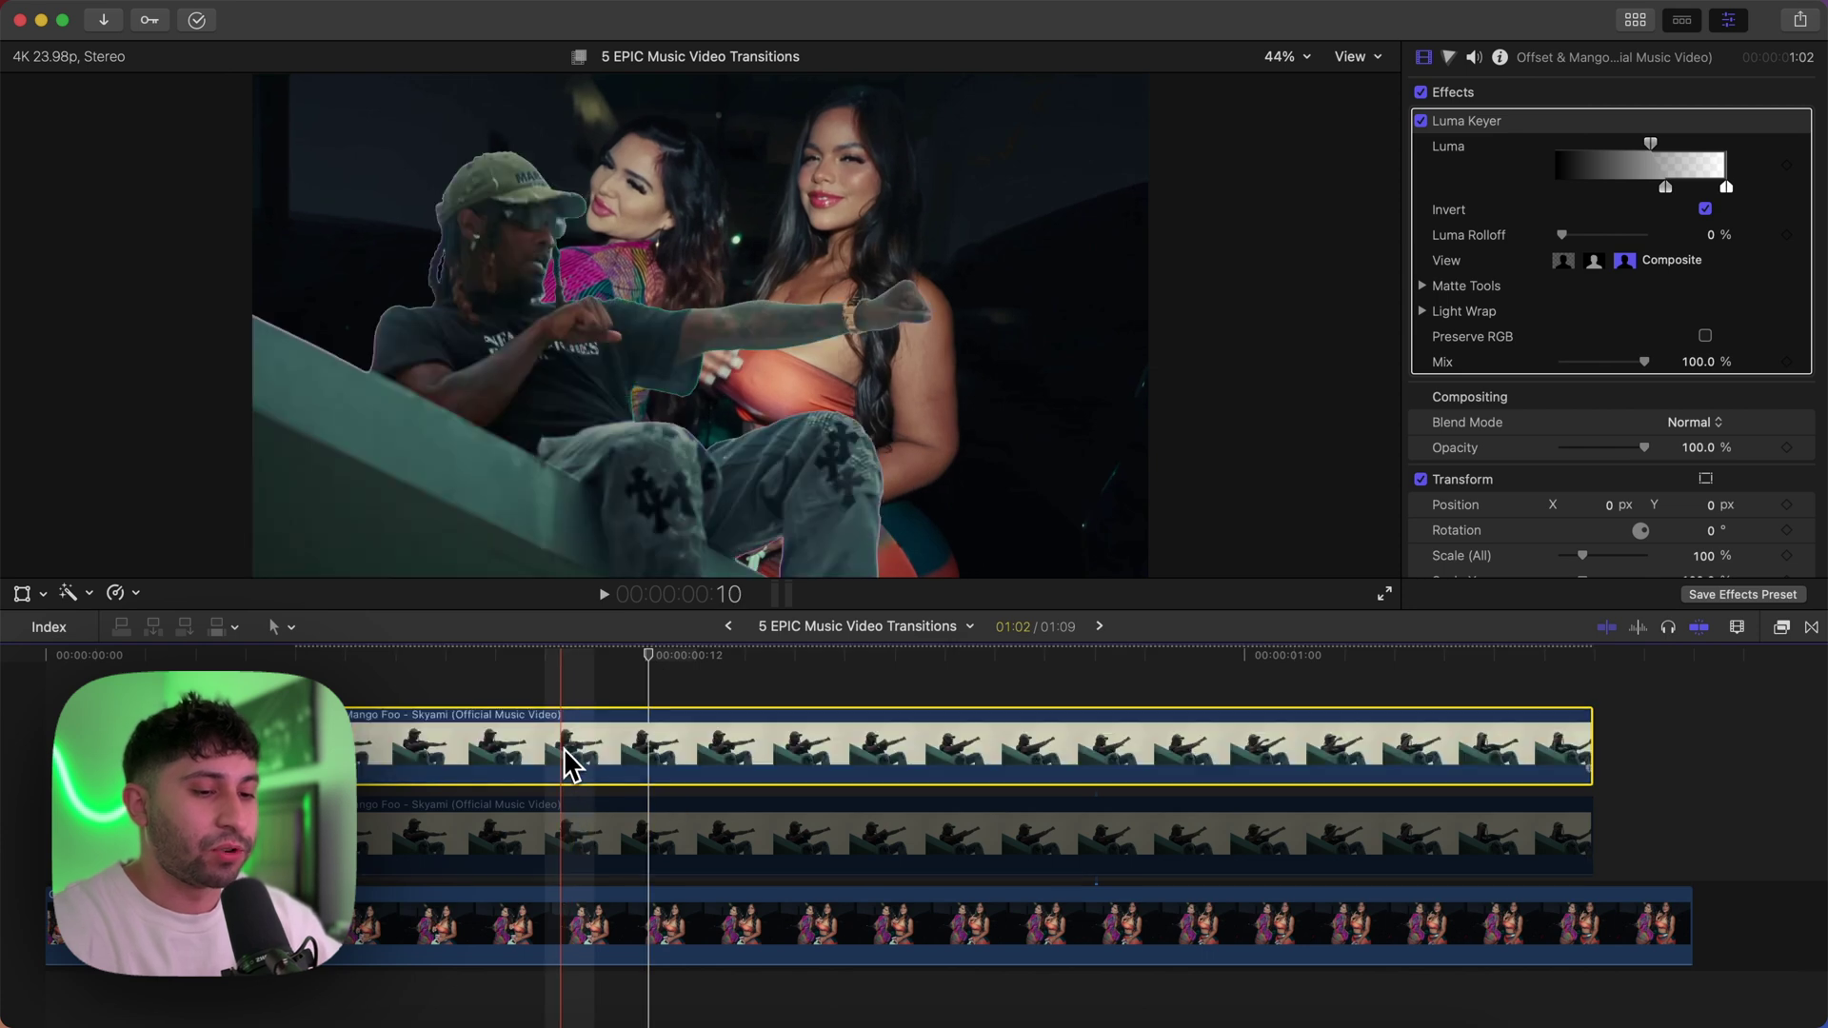
Disable the keyed upper copy, enable the lower one instead, and apply the Draw Mask effect to it.
click(557, 817)
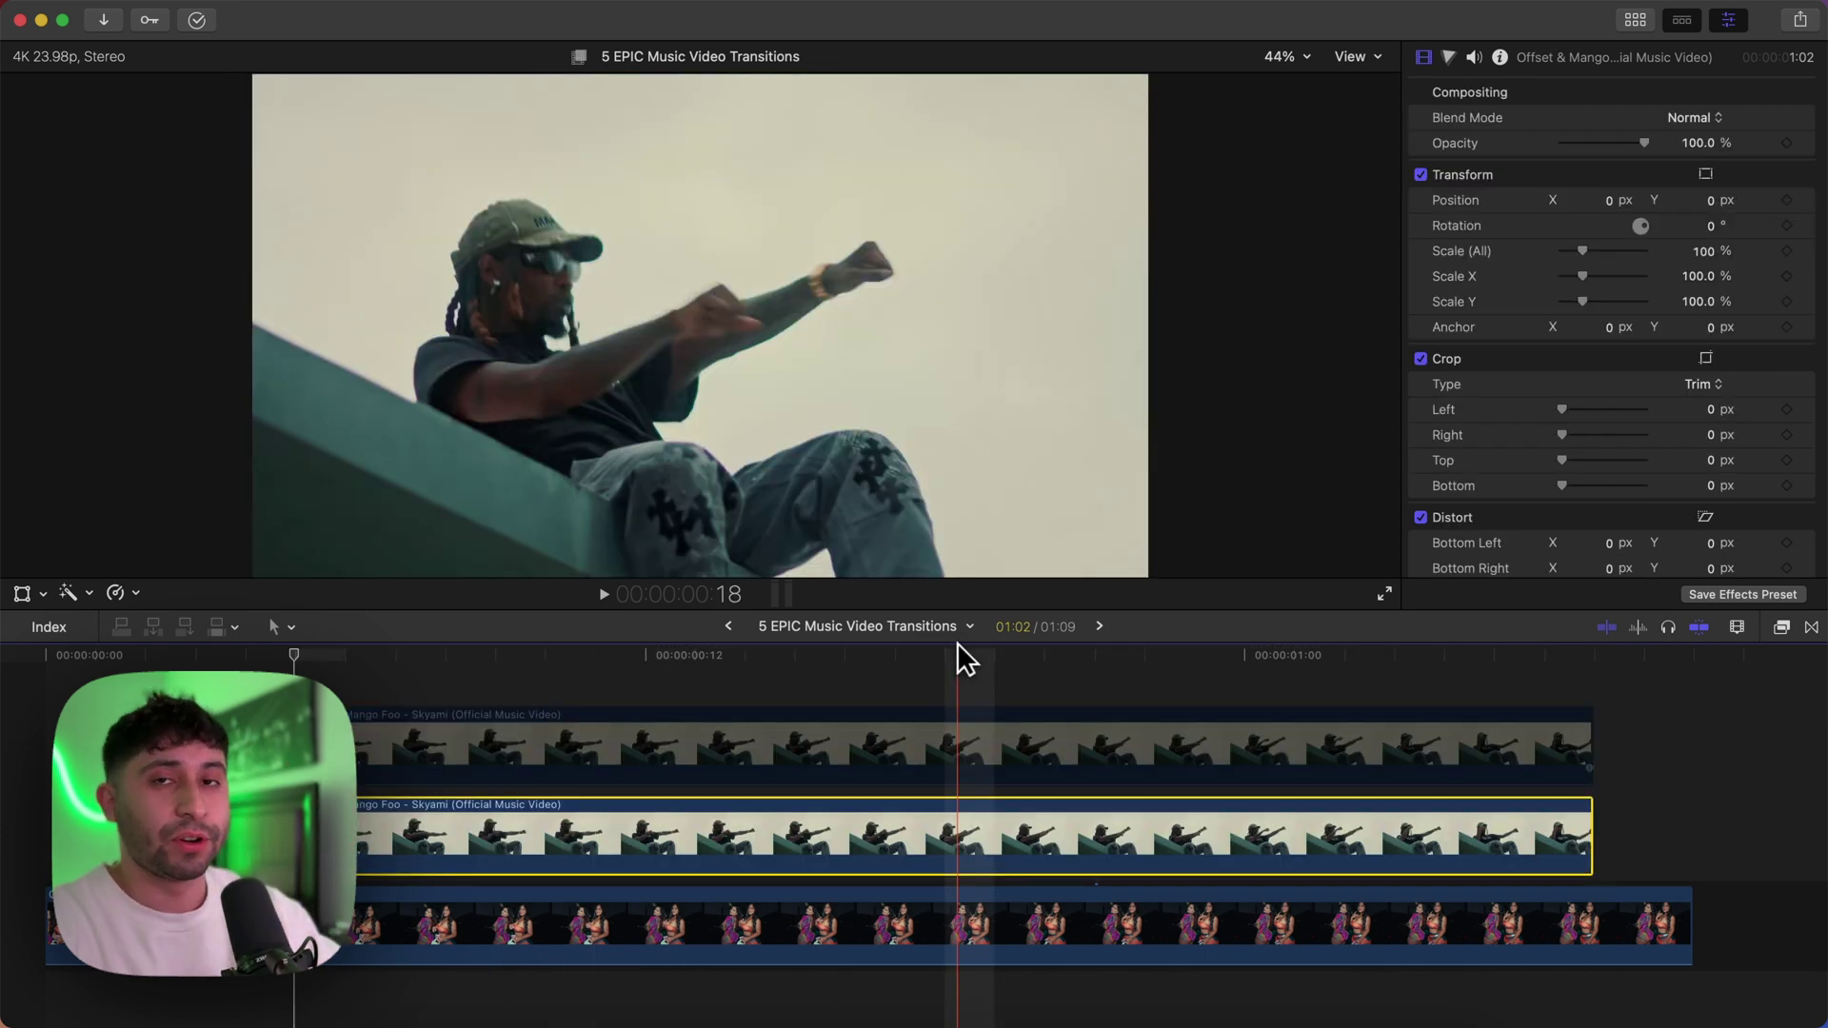
click(1779, 630)
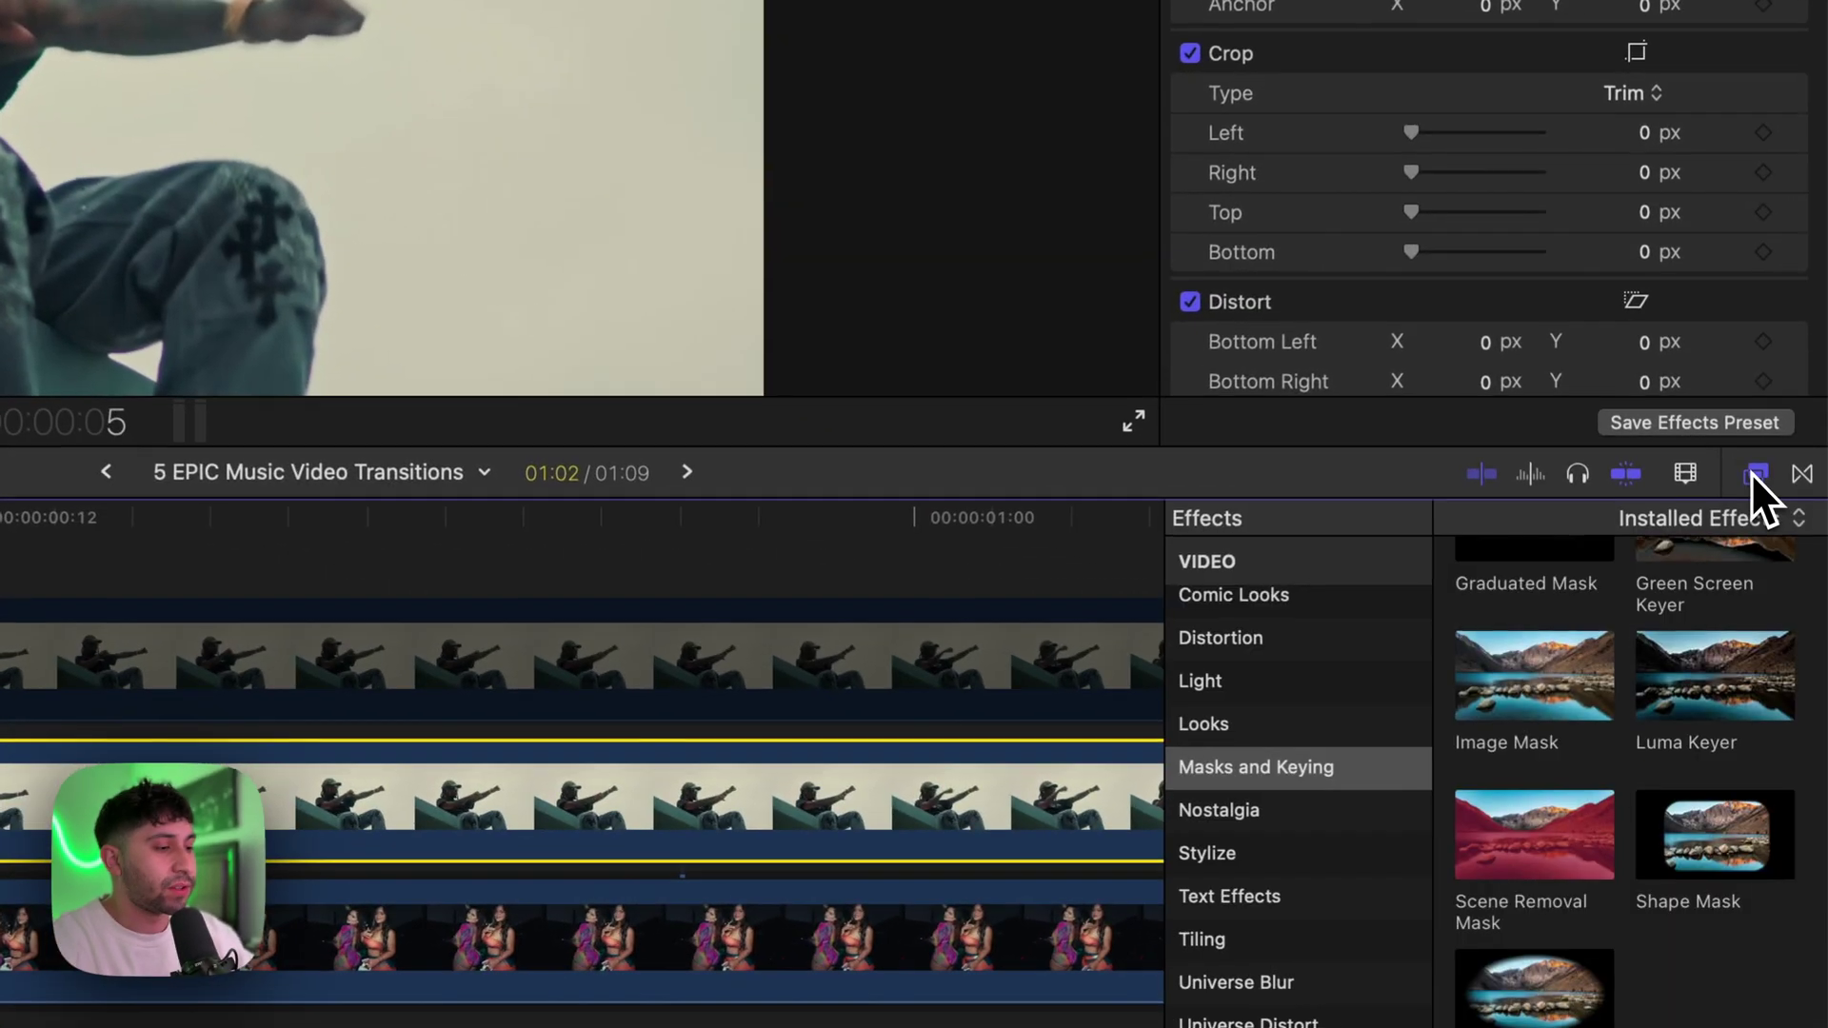
scroll(1619, 800, up, 2)
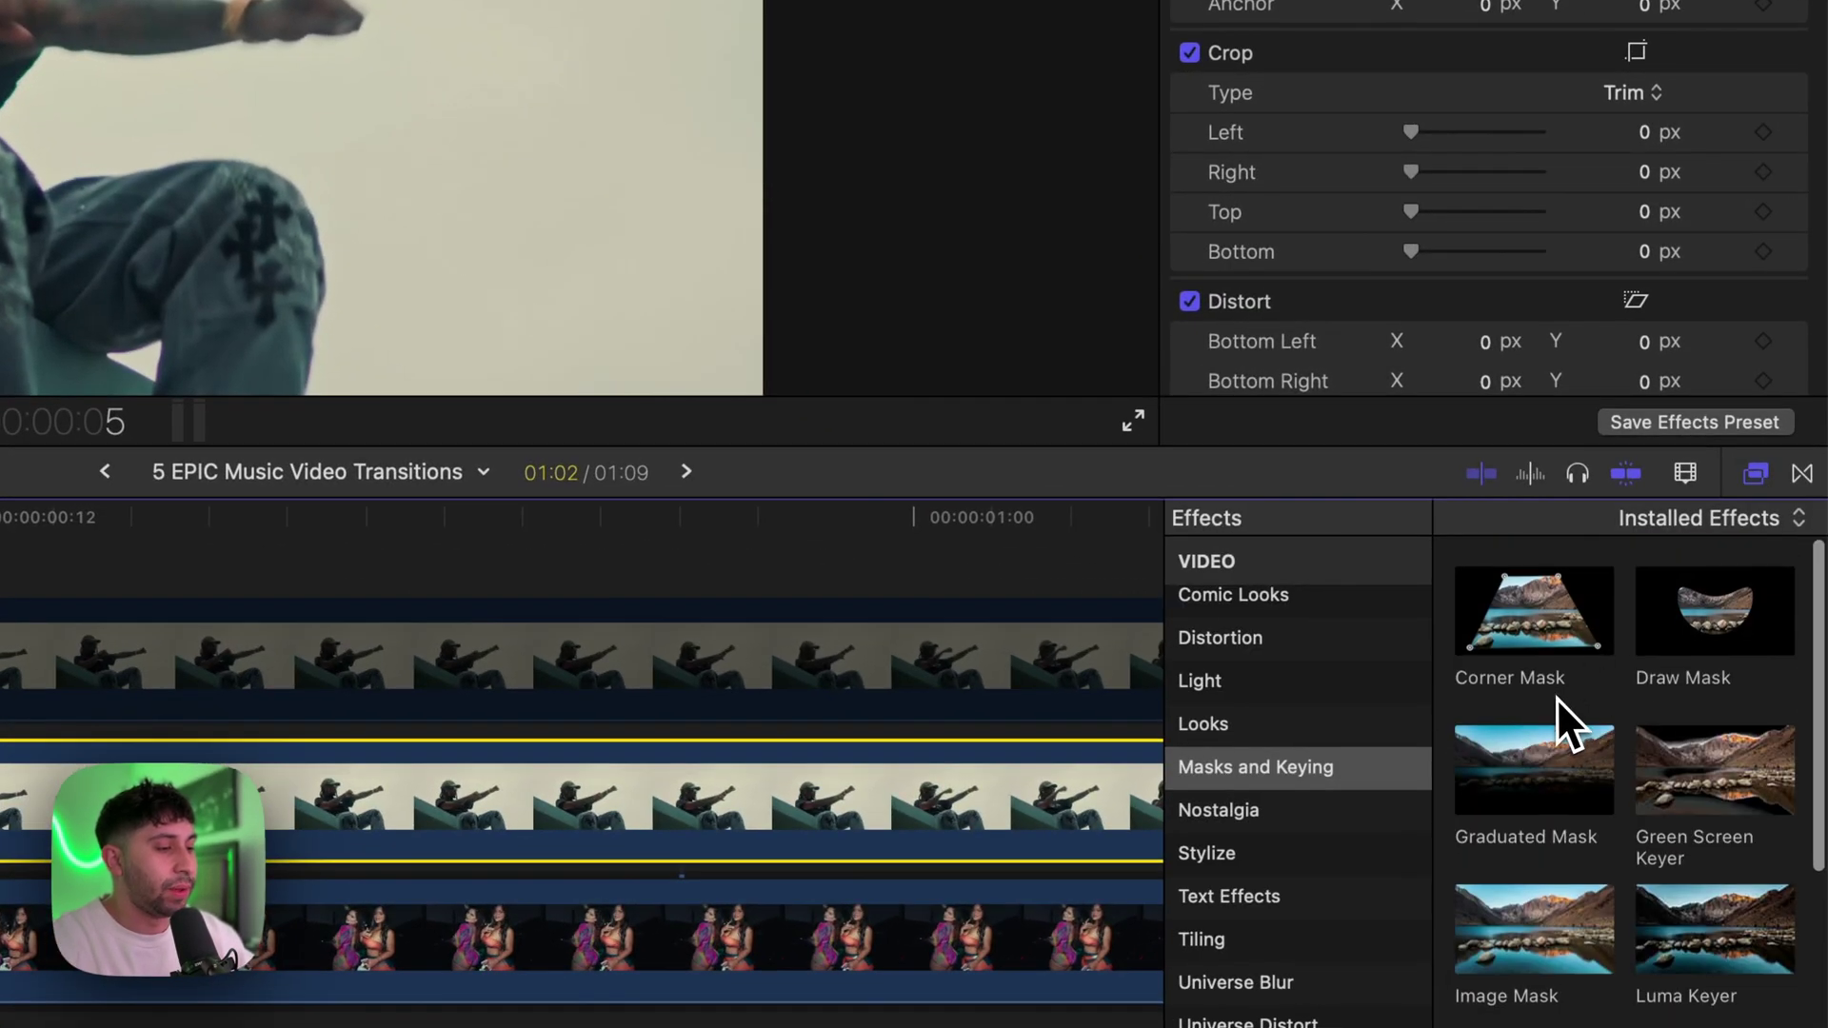
drag(1706, 612, 557, 800)
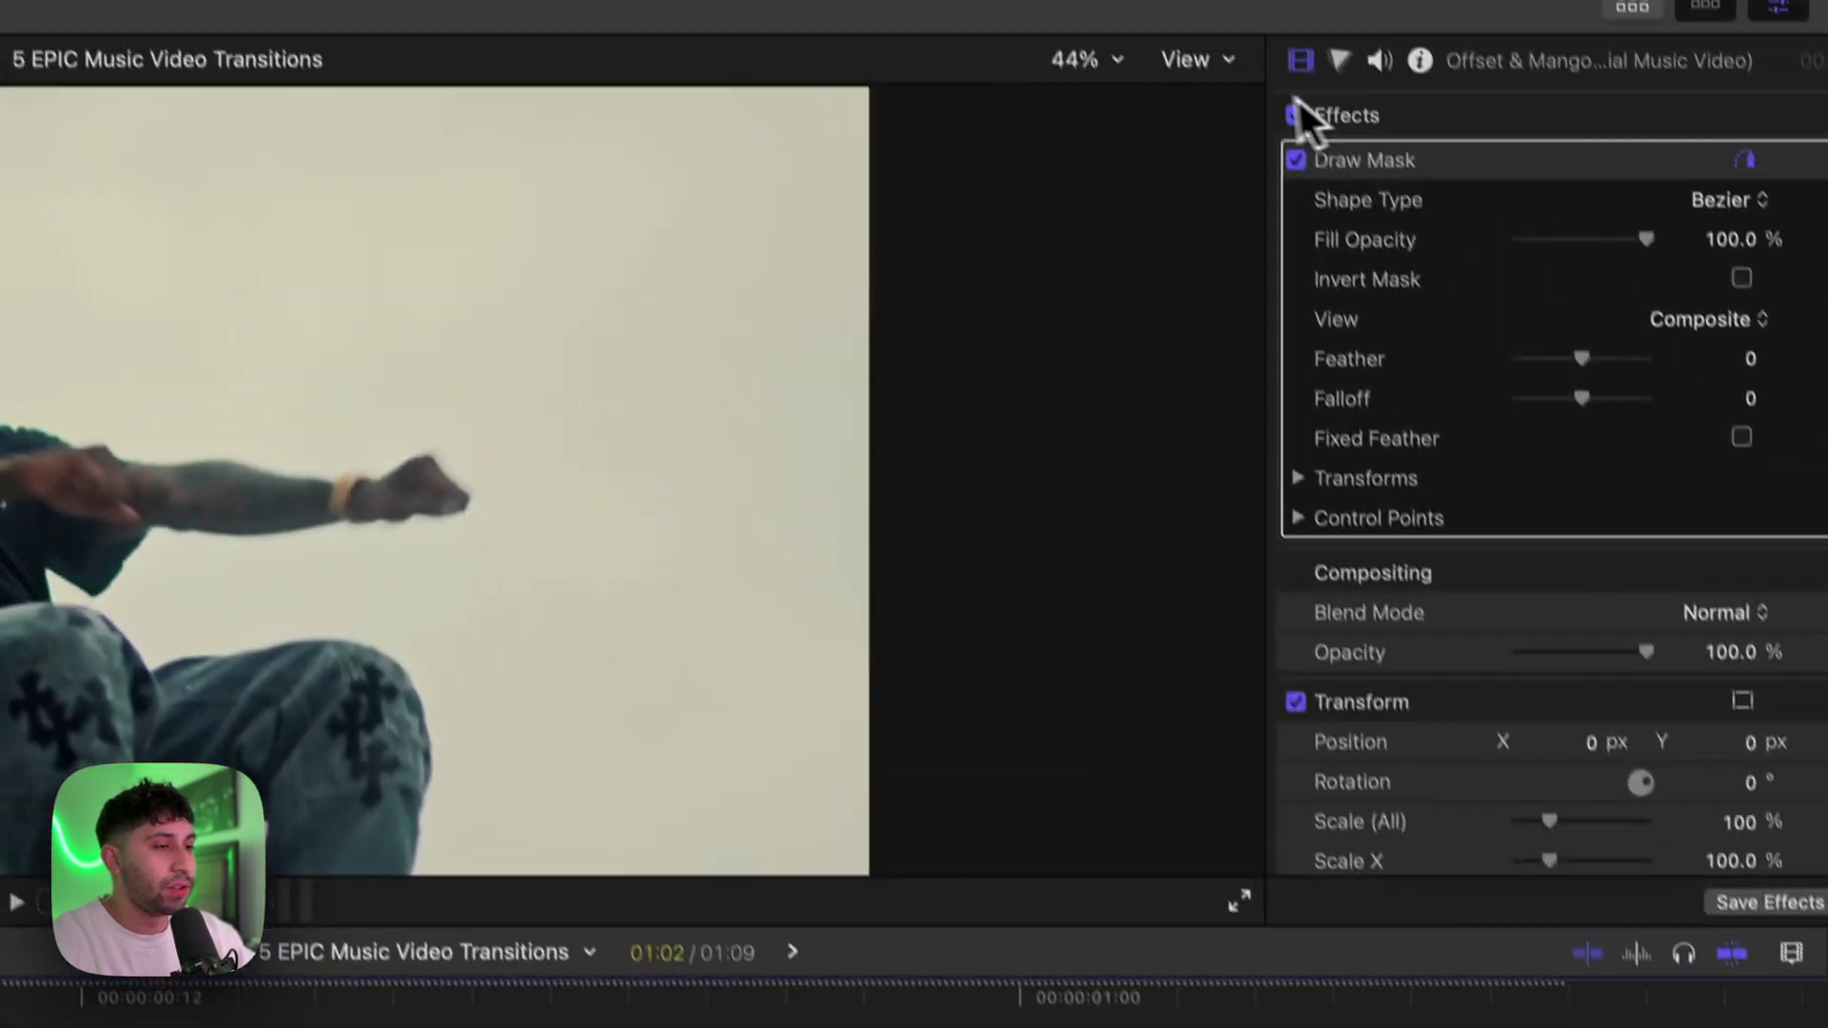
At 25% viewer zoom, draw a closed four-point linear mask around the lower half of the frame, extending beyond its side and bottom edges.
click(1069, 57)
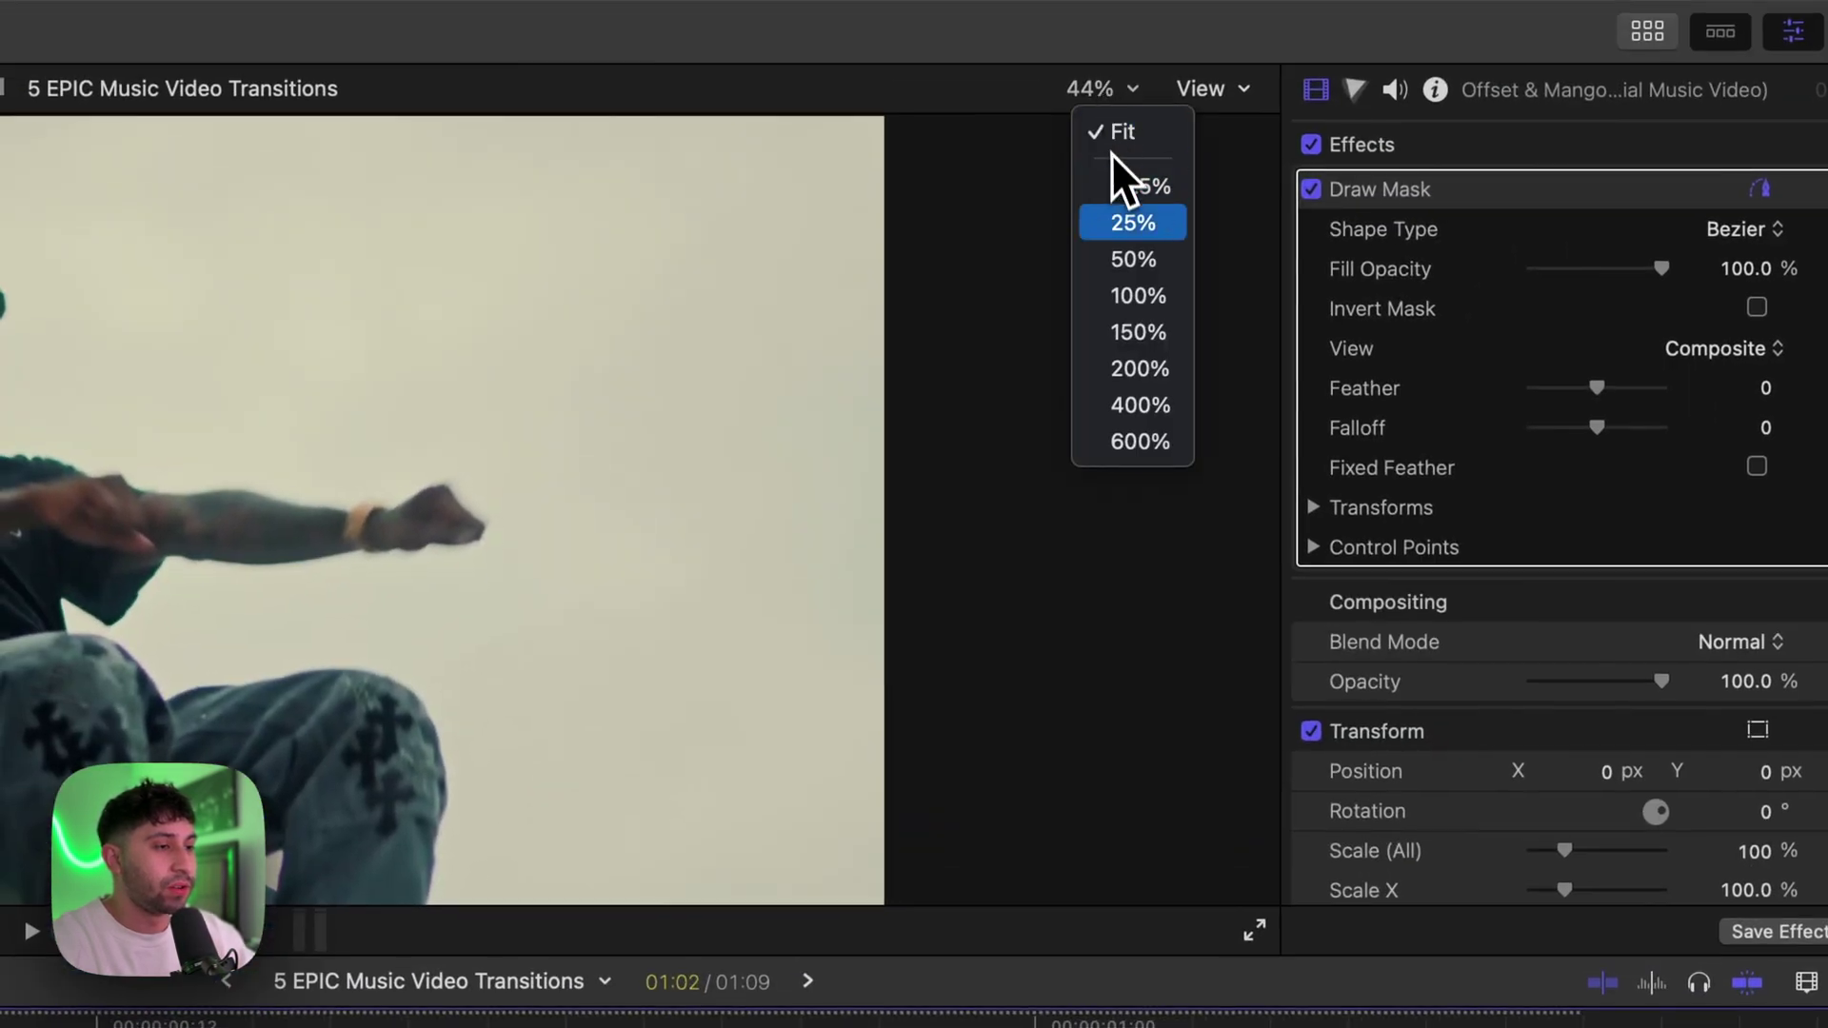
click(1130, 257)
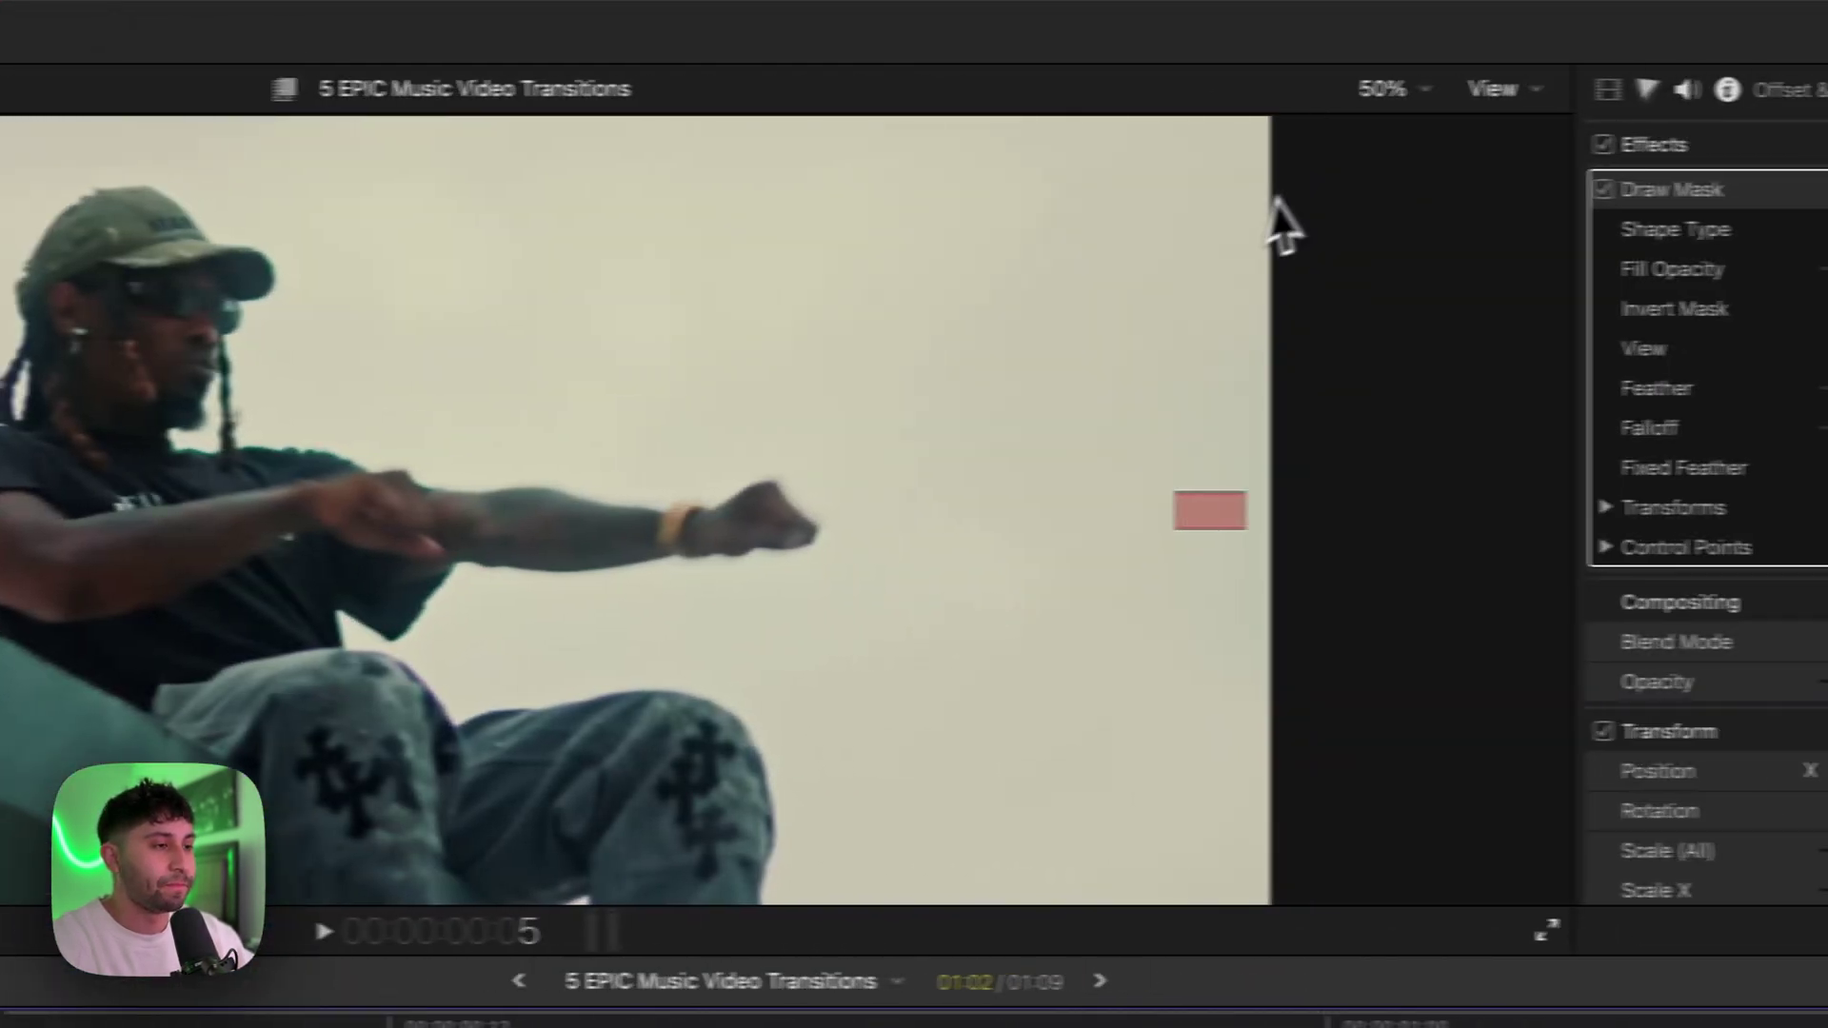
click(1406, 89)
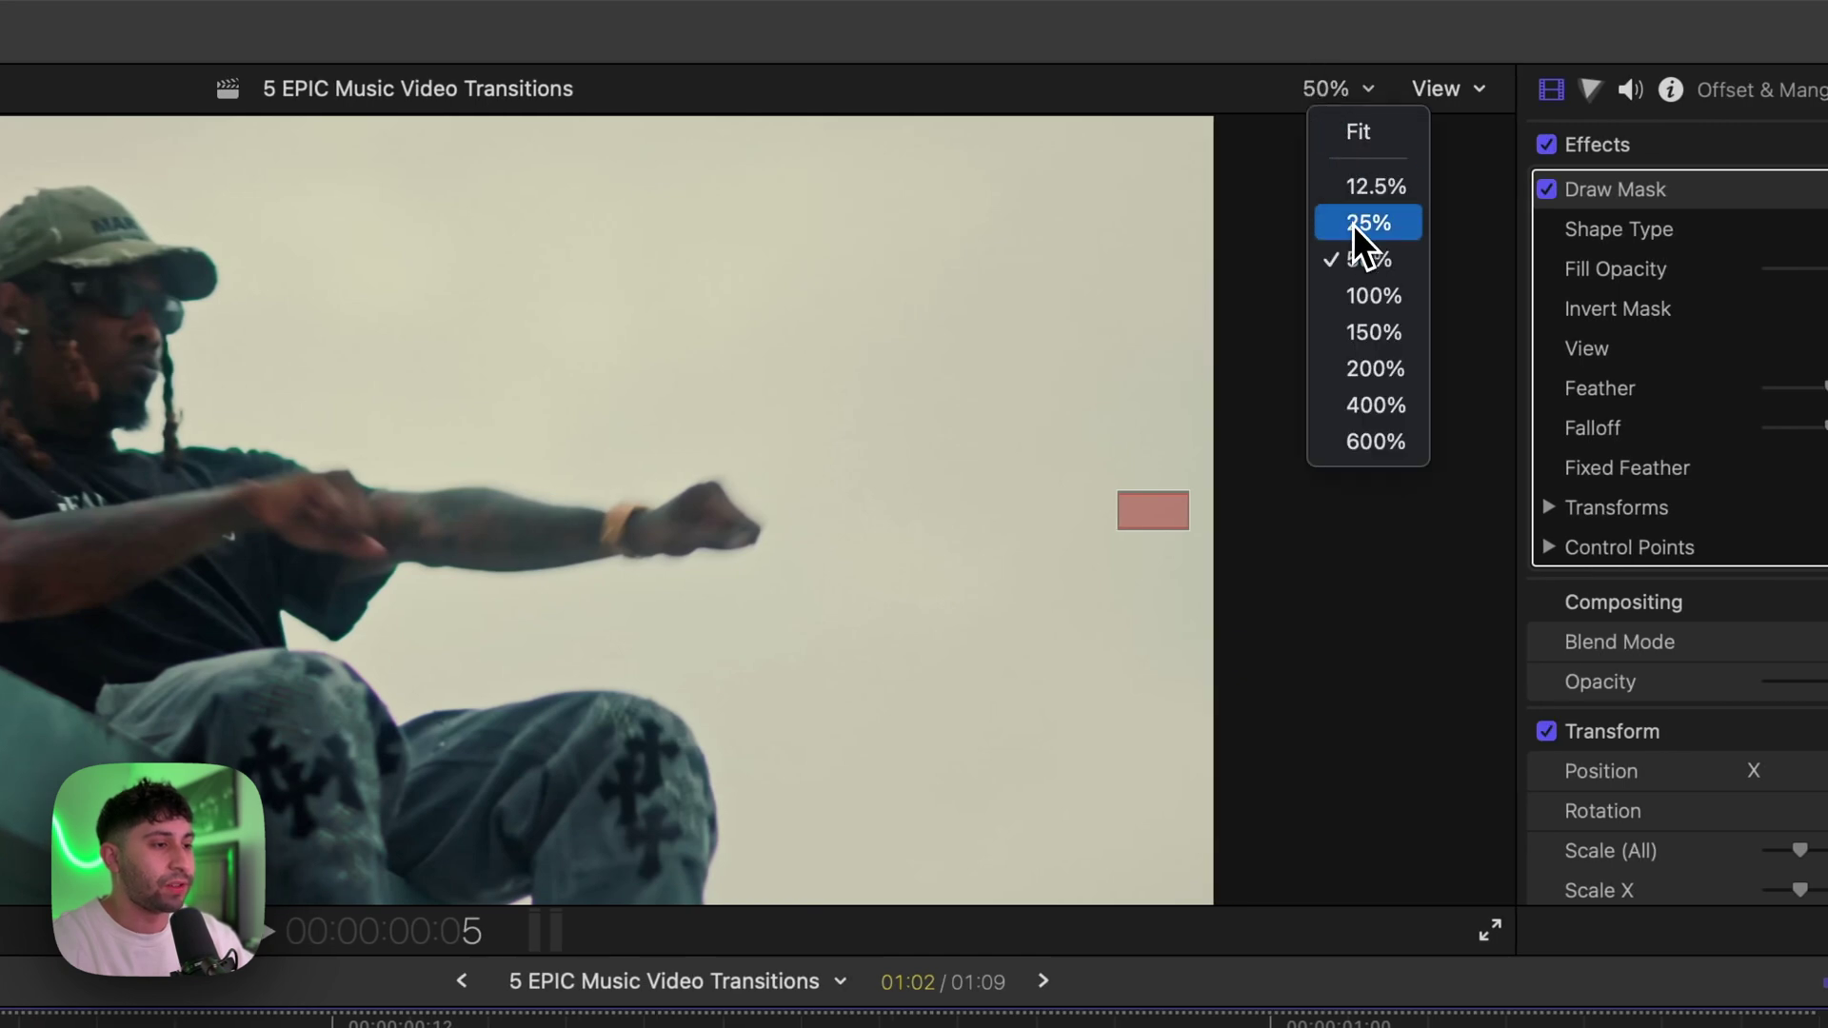
click(1356, 224)
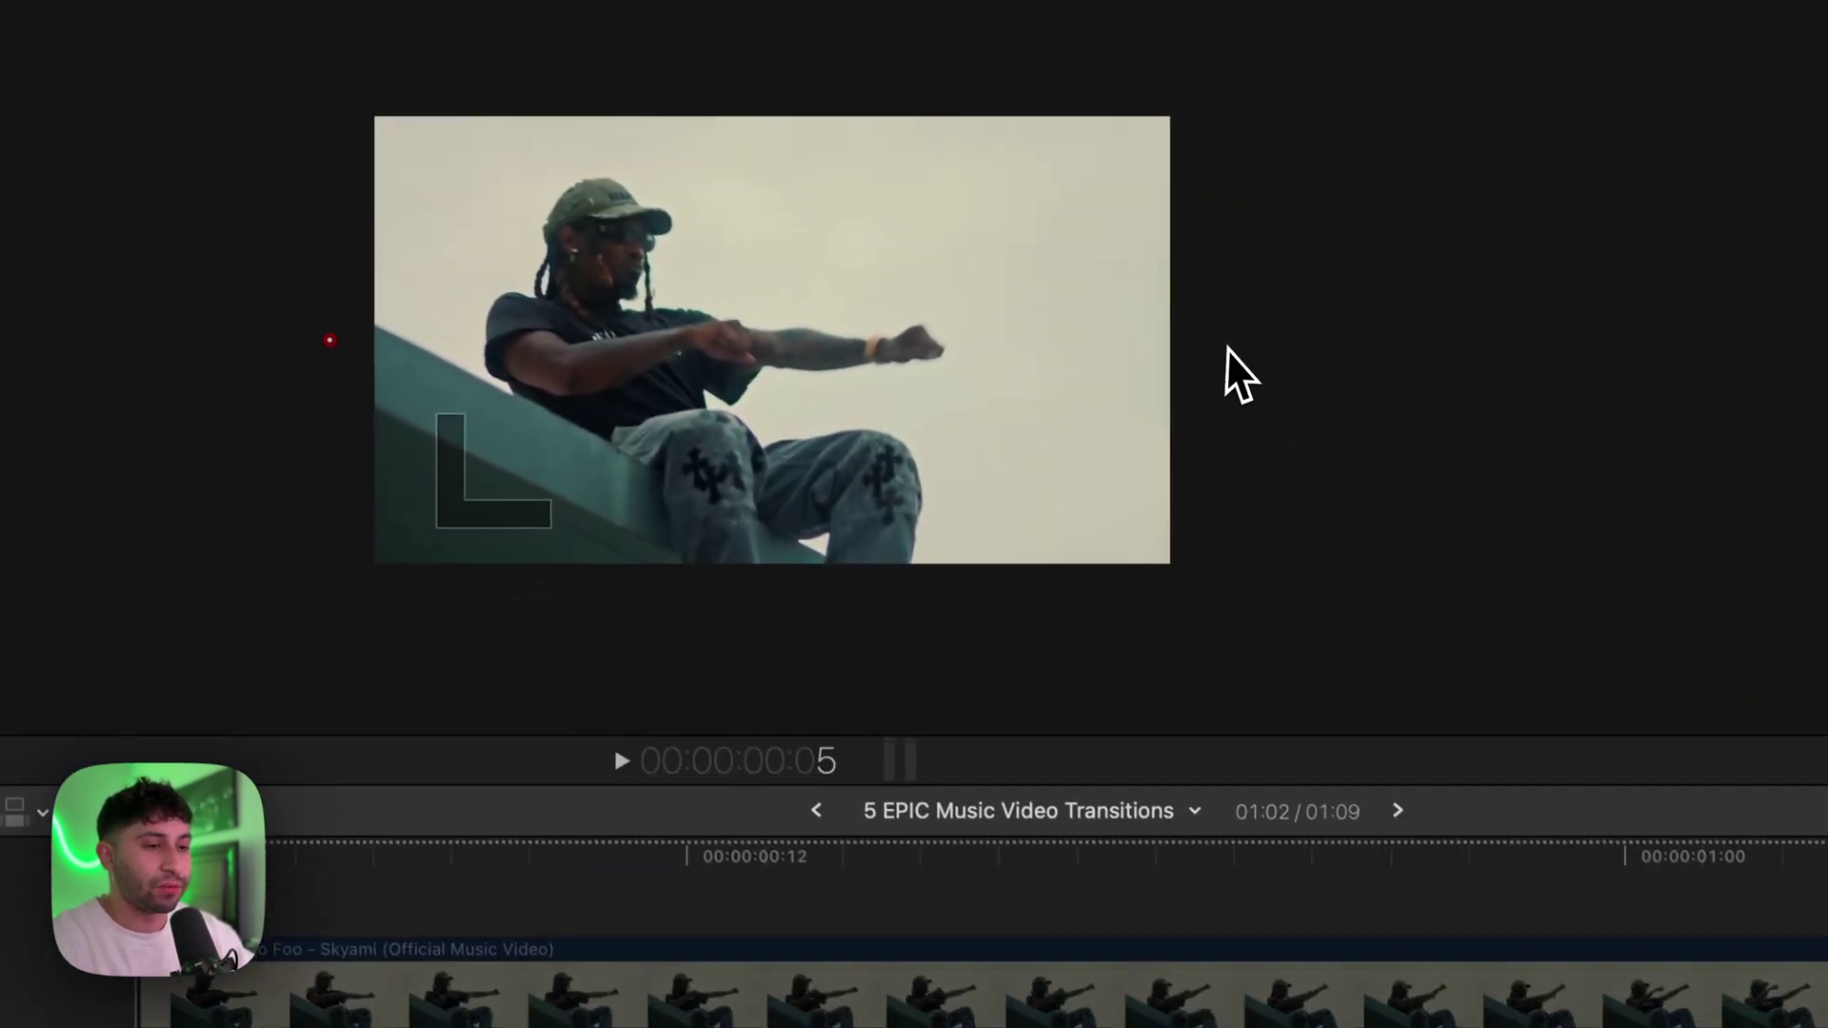
click(1288, 395)
click(1206, 593)
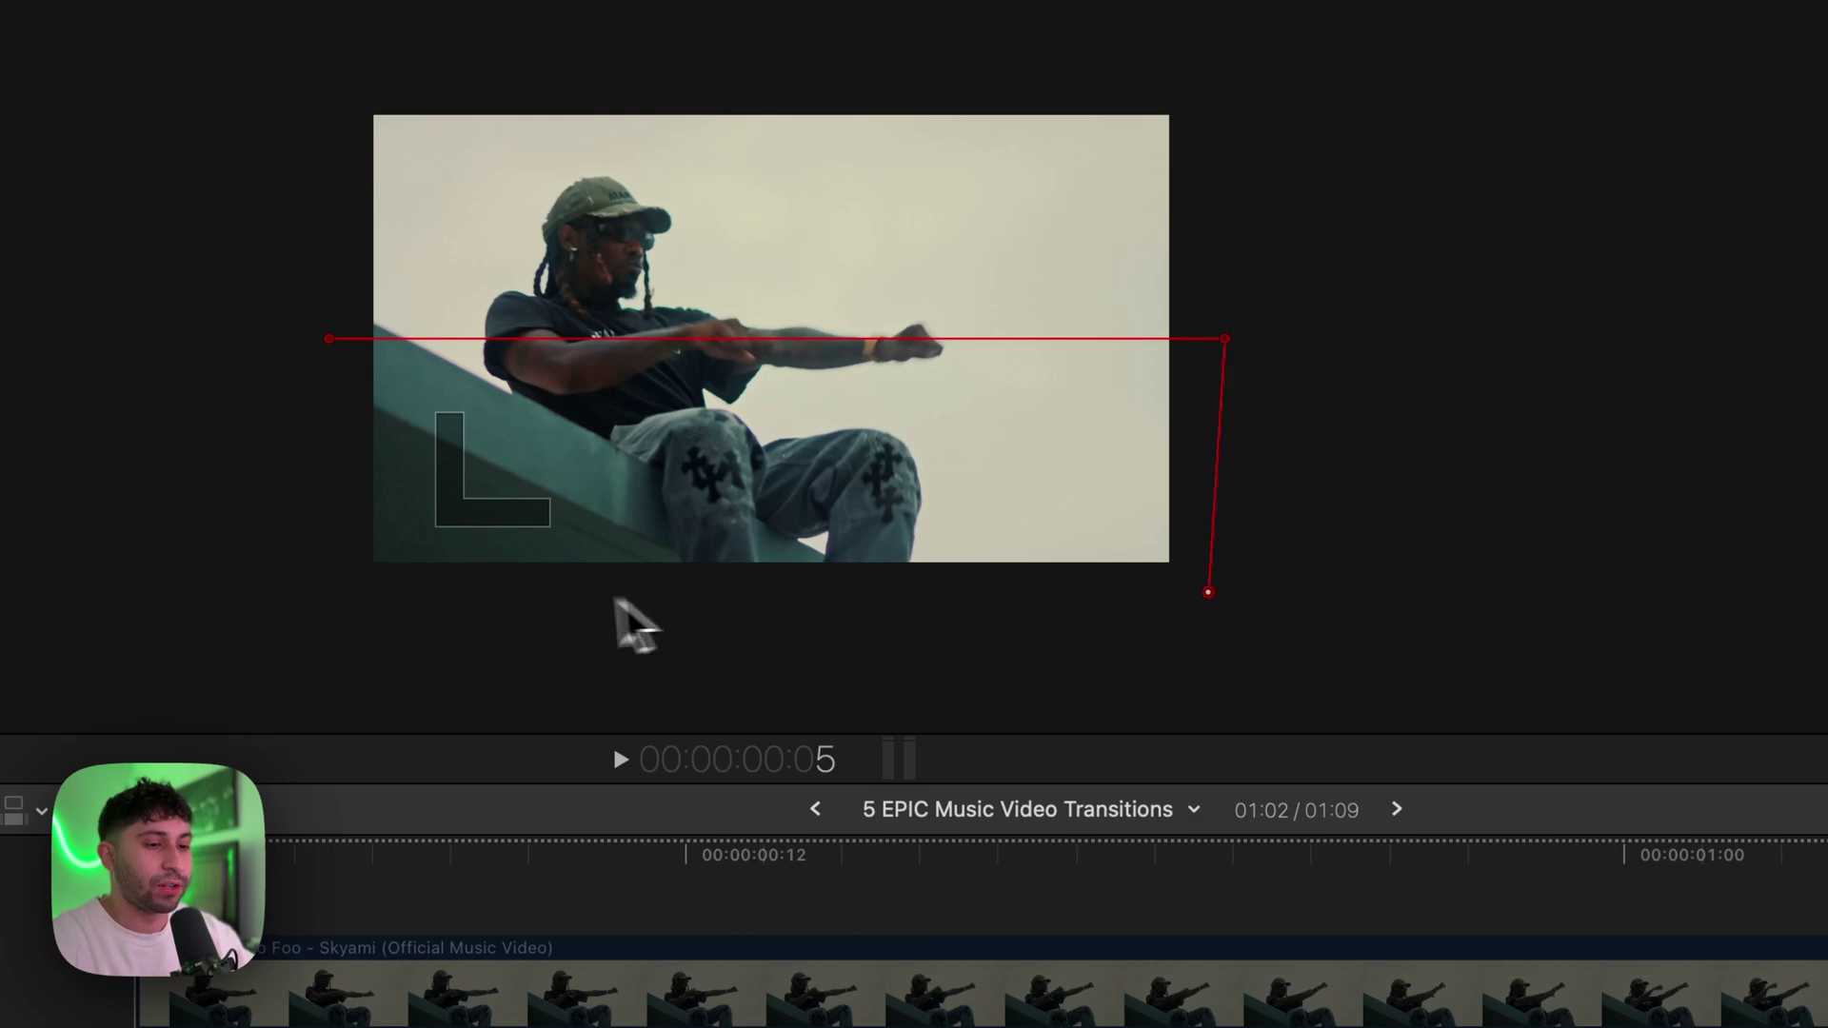
click(337, 585)
click(330, 338)
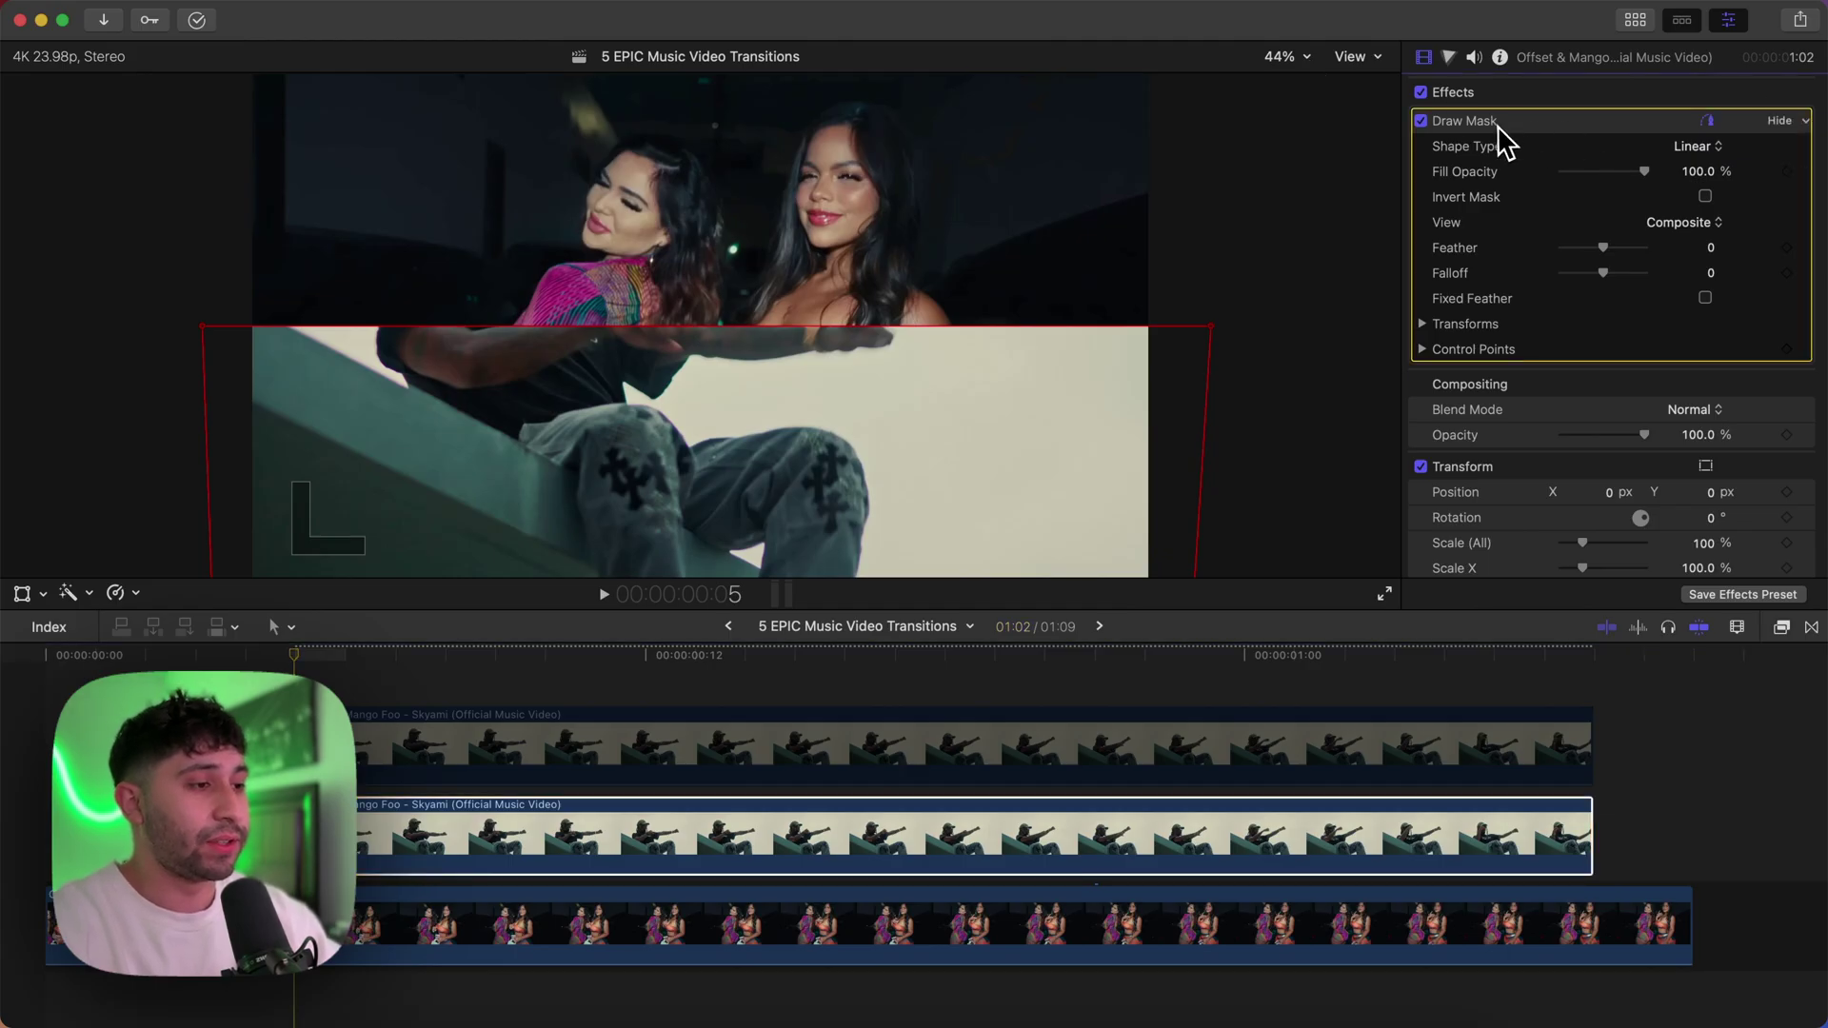
Turn the masked lower copy into a new compound clip named bottom1.
right_click(438, 830)
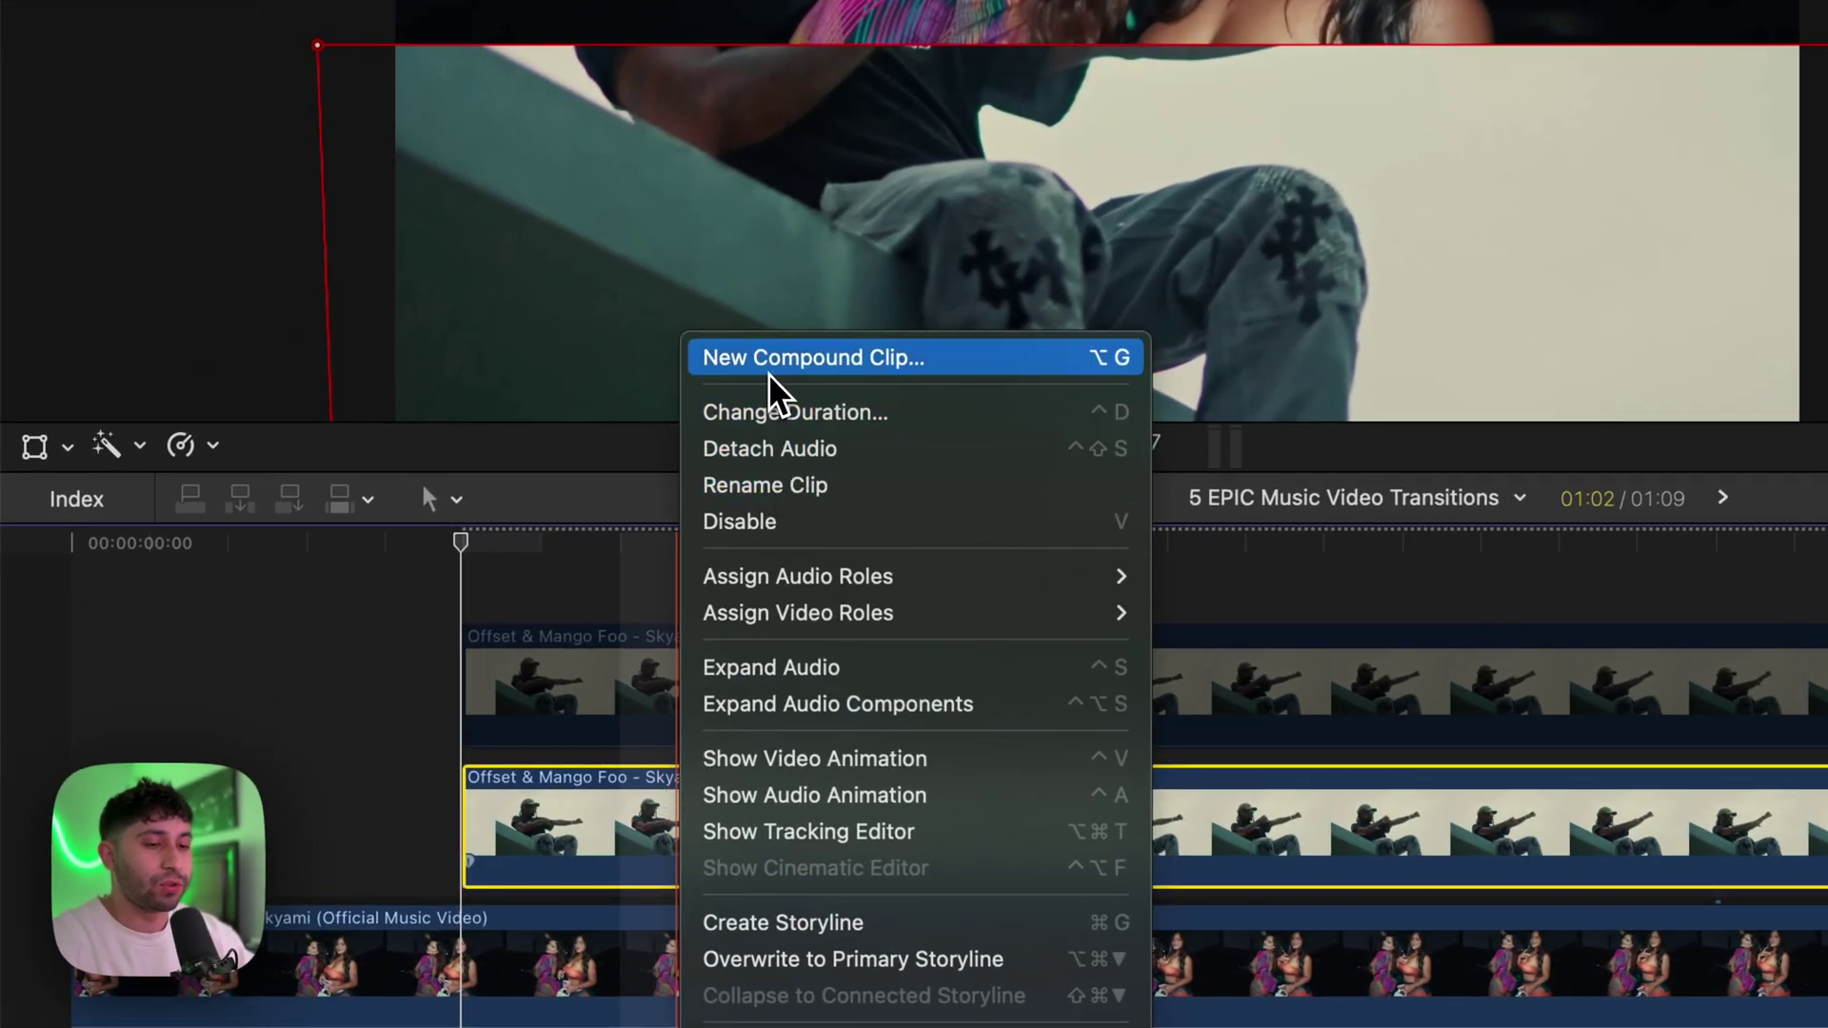
click(491, 539)
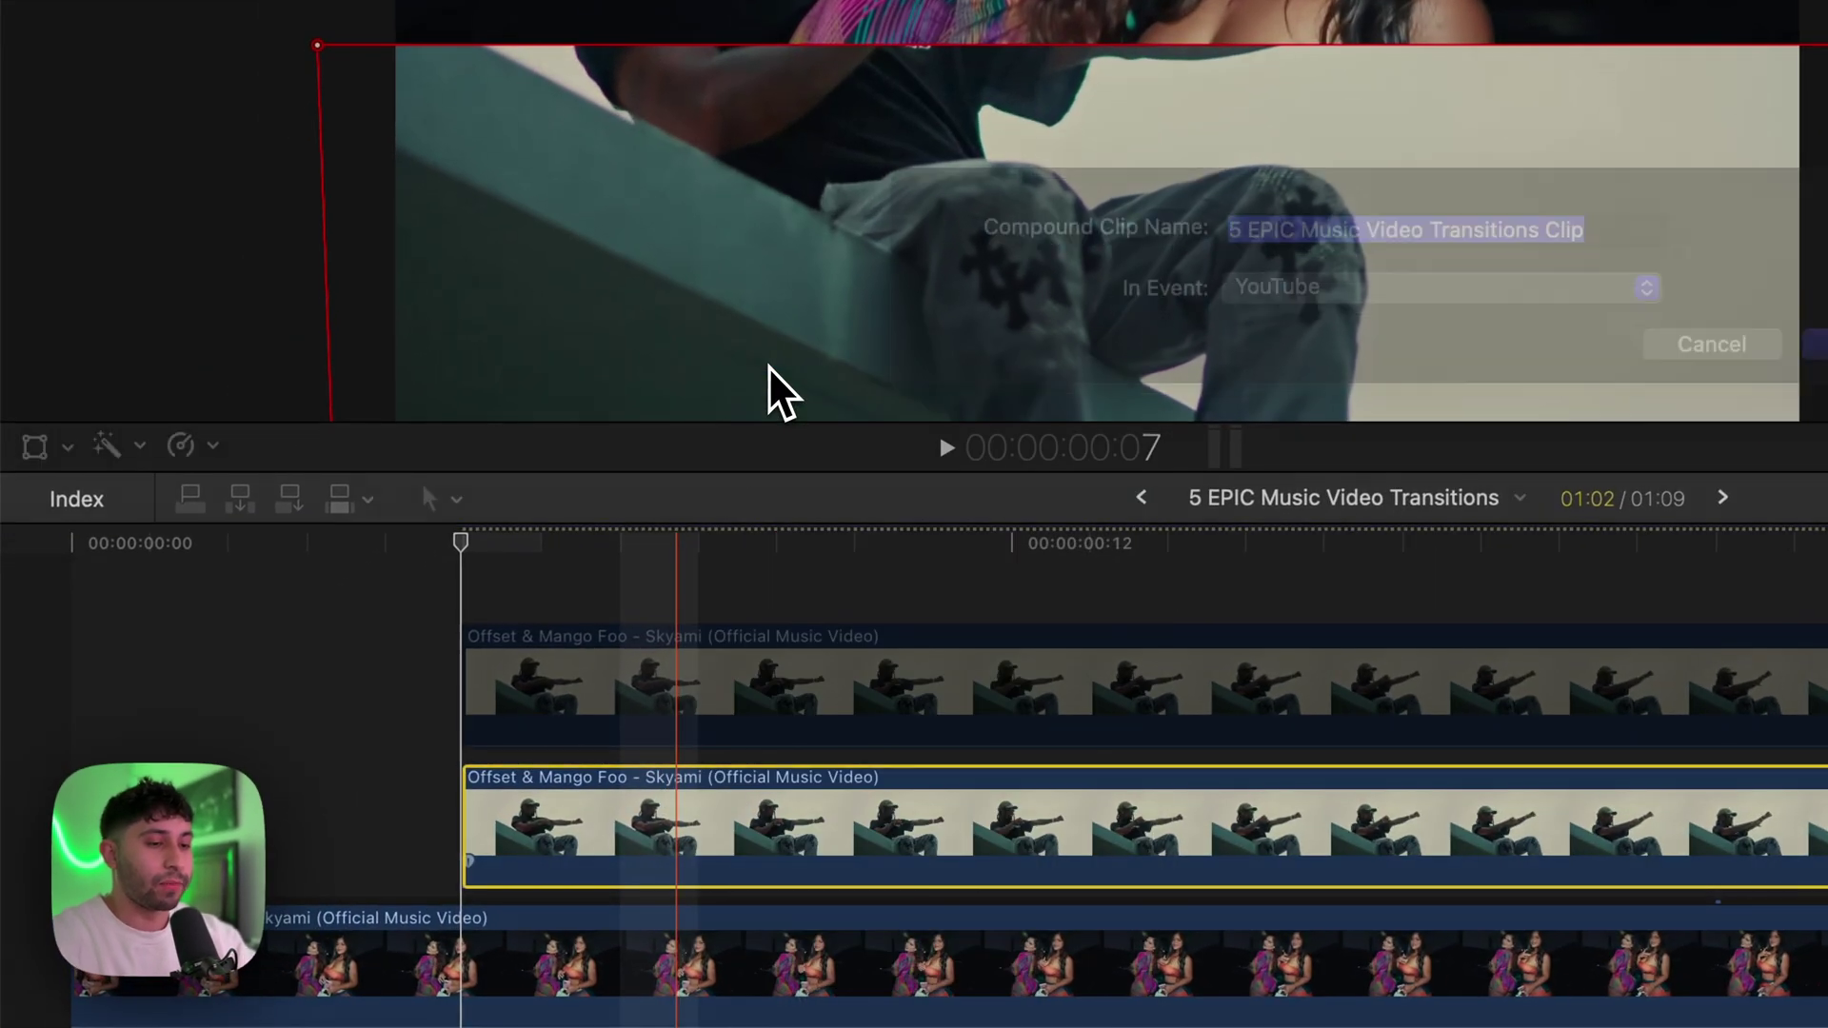
text(bottom1)
key(Return)
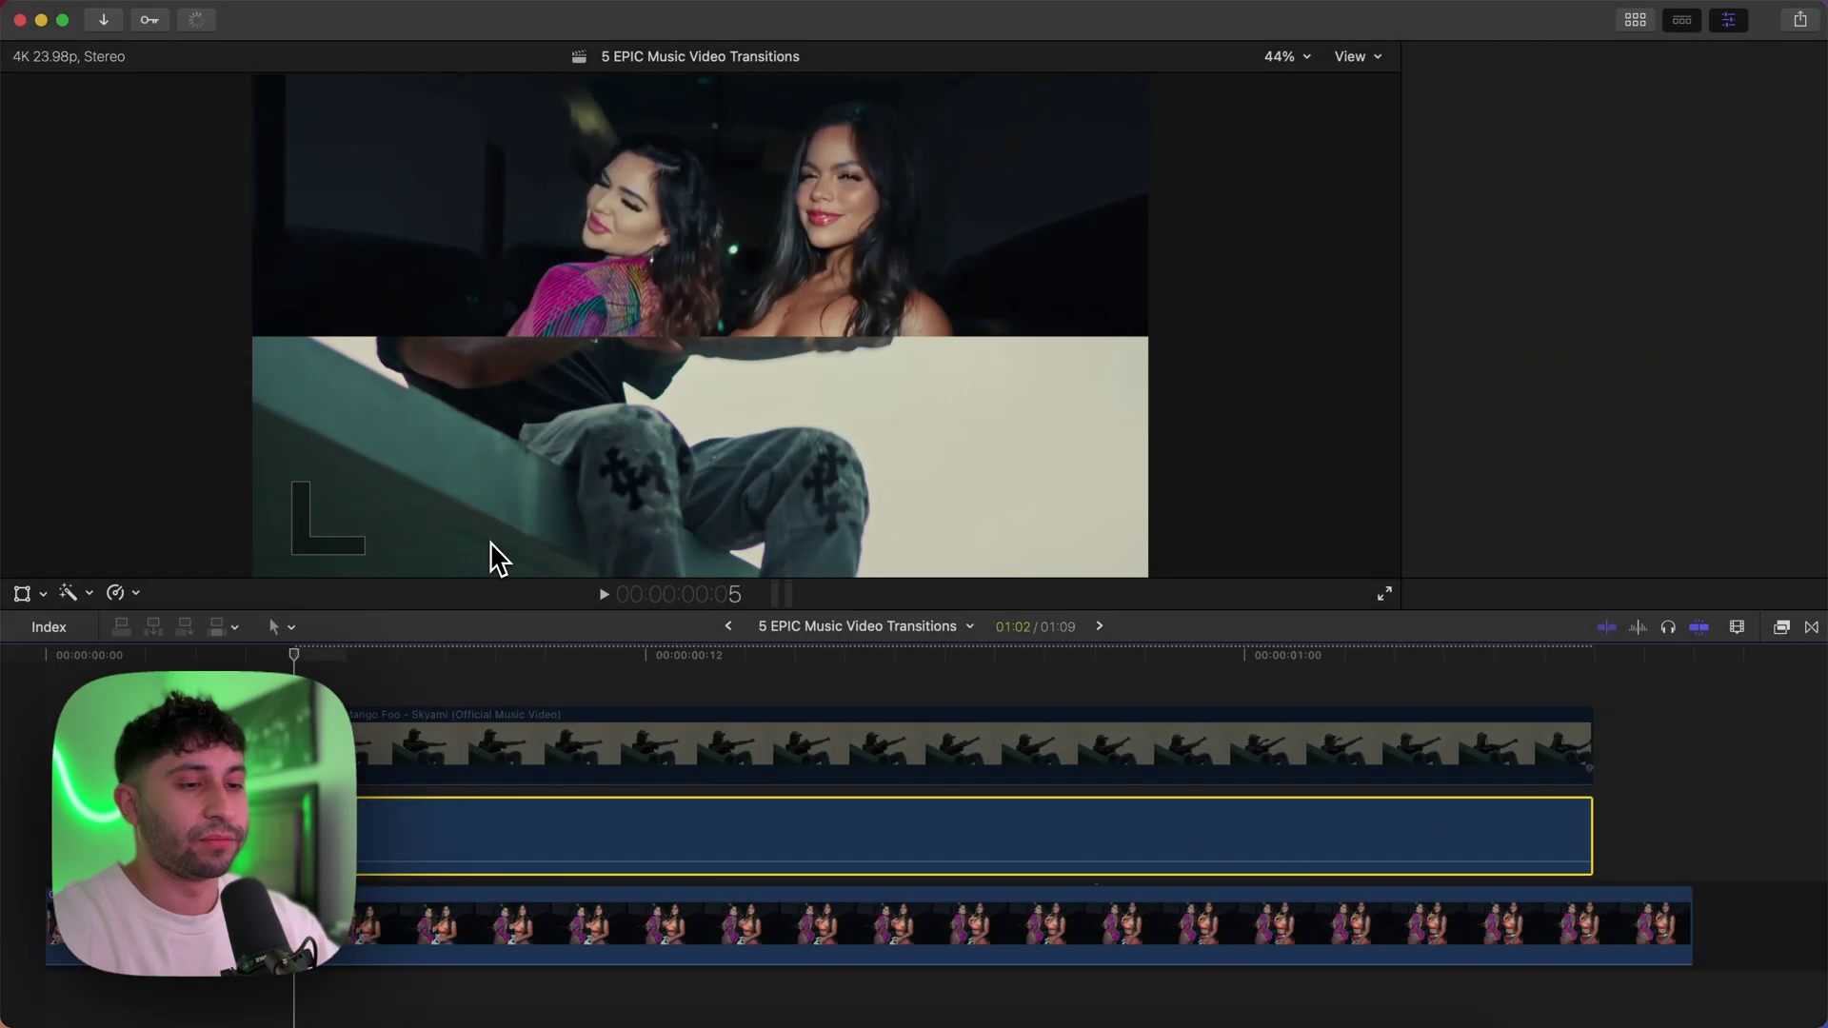
Apply the Underwater effect from the Distortion category to the bottom1 compound clip.
click(1782, 626)
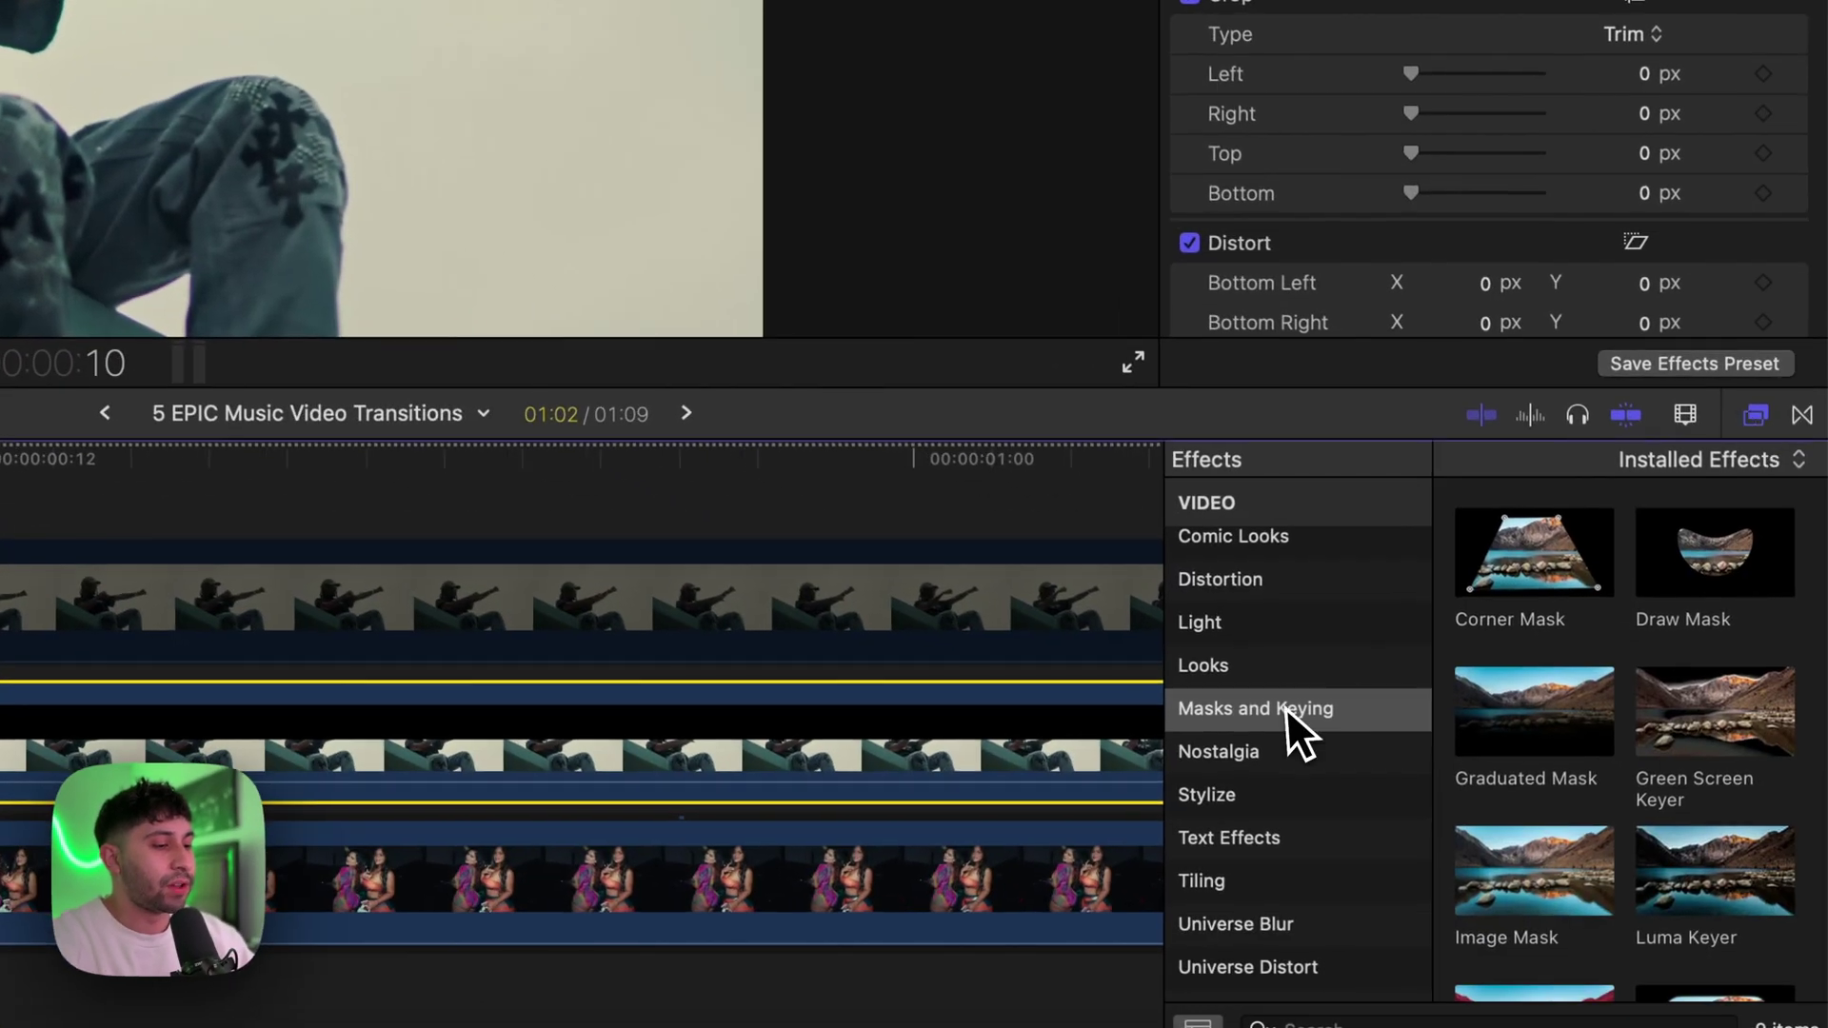
scroll(1408, 632, up, 3)
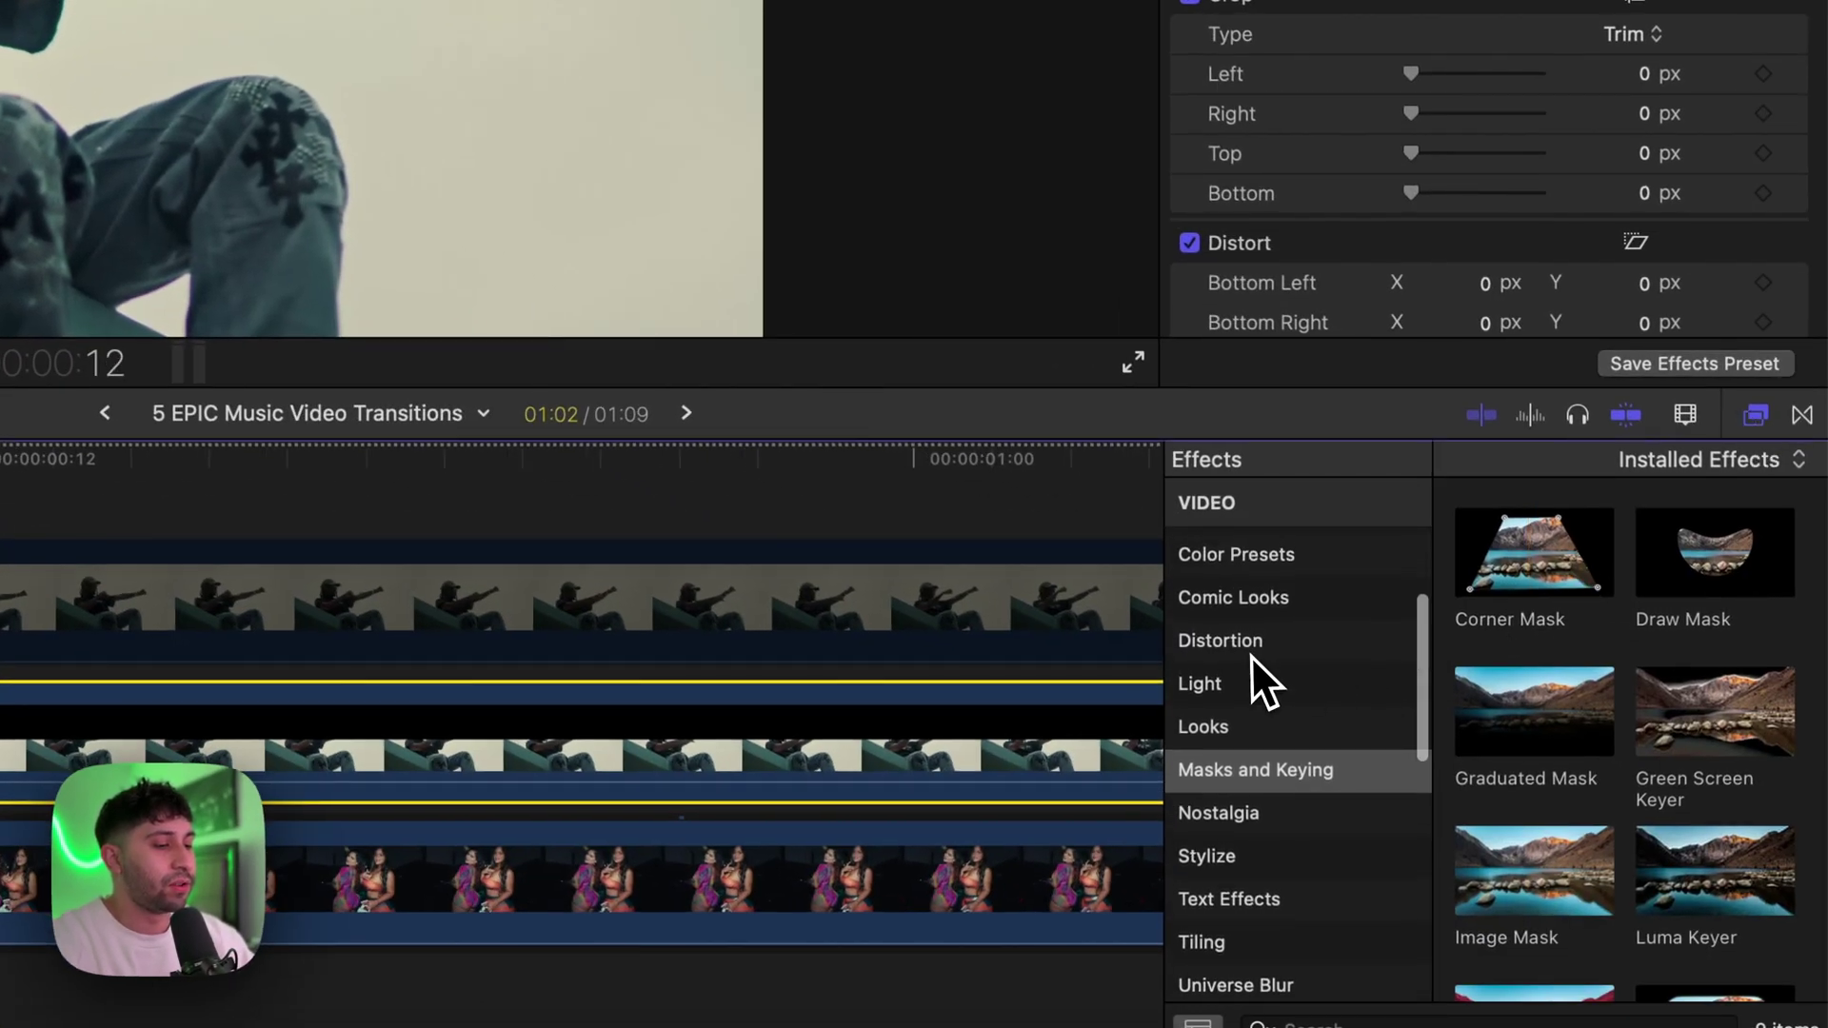
click(1255, 642)
scroll(1537, 724, down, 5)
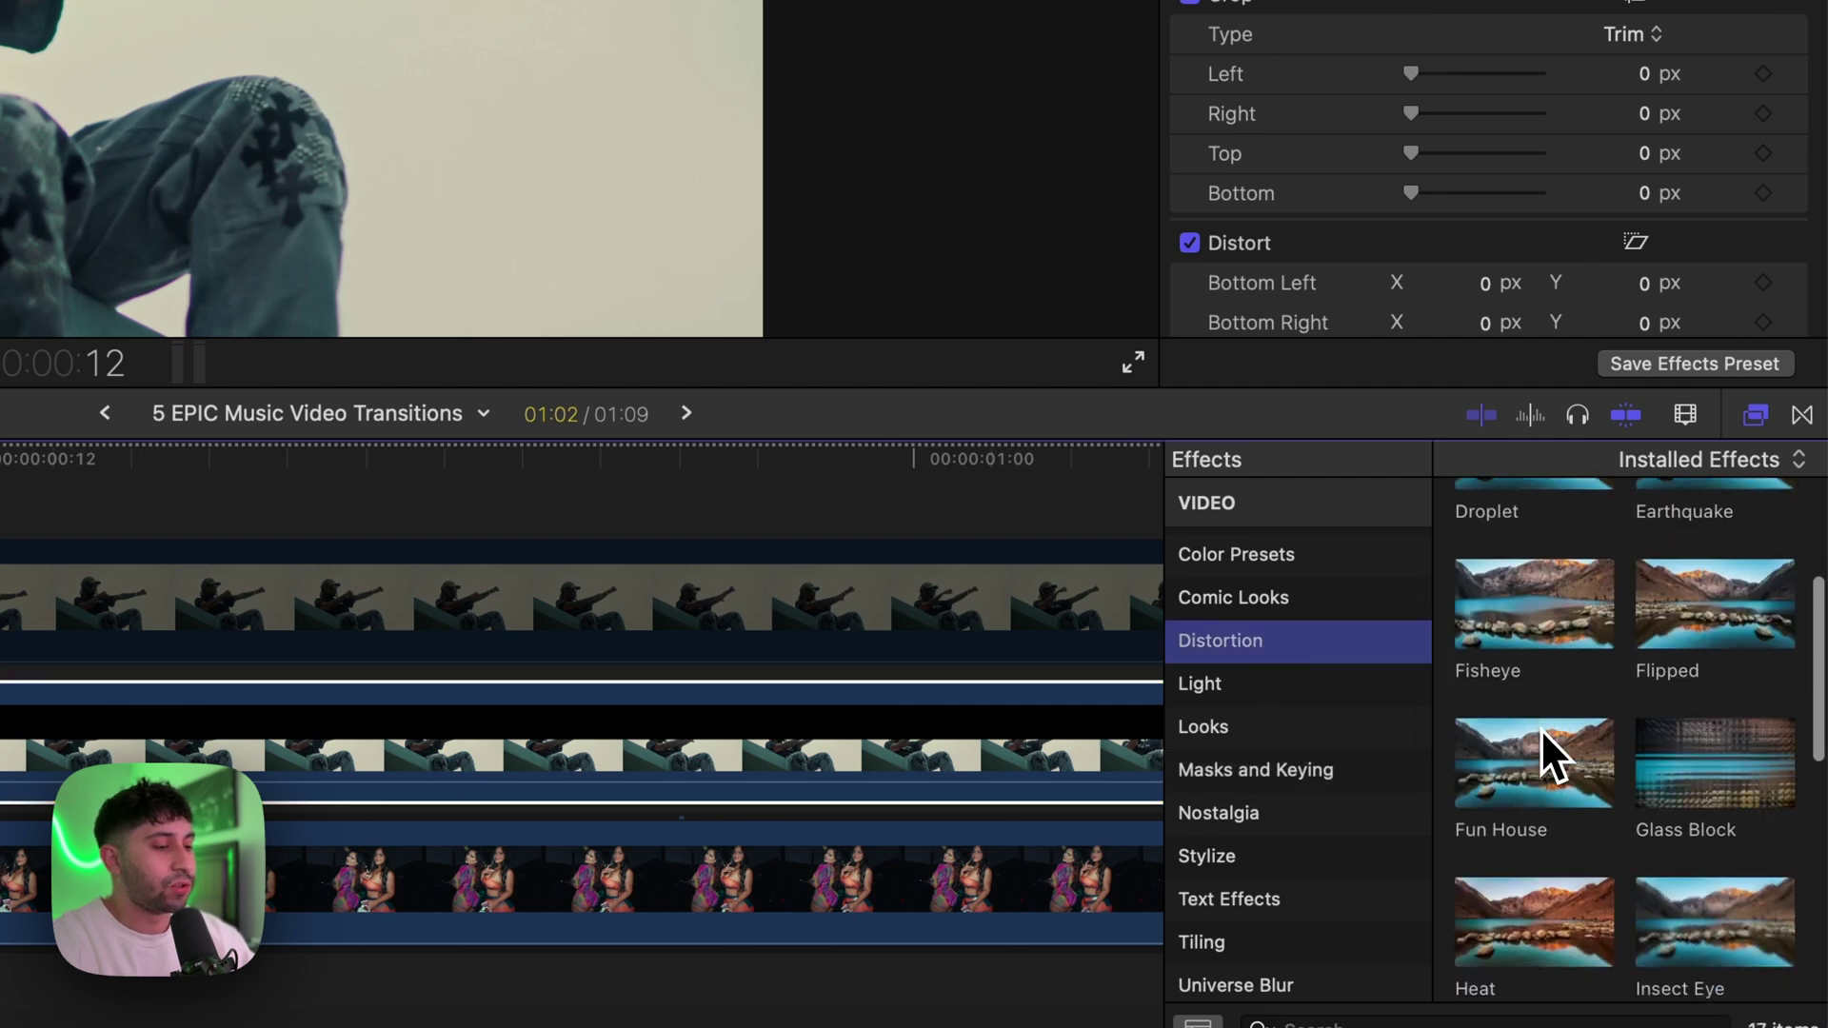
scroll(1523, 791, down, 3)
drag(1543, 731, 222, 748)
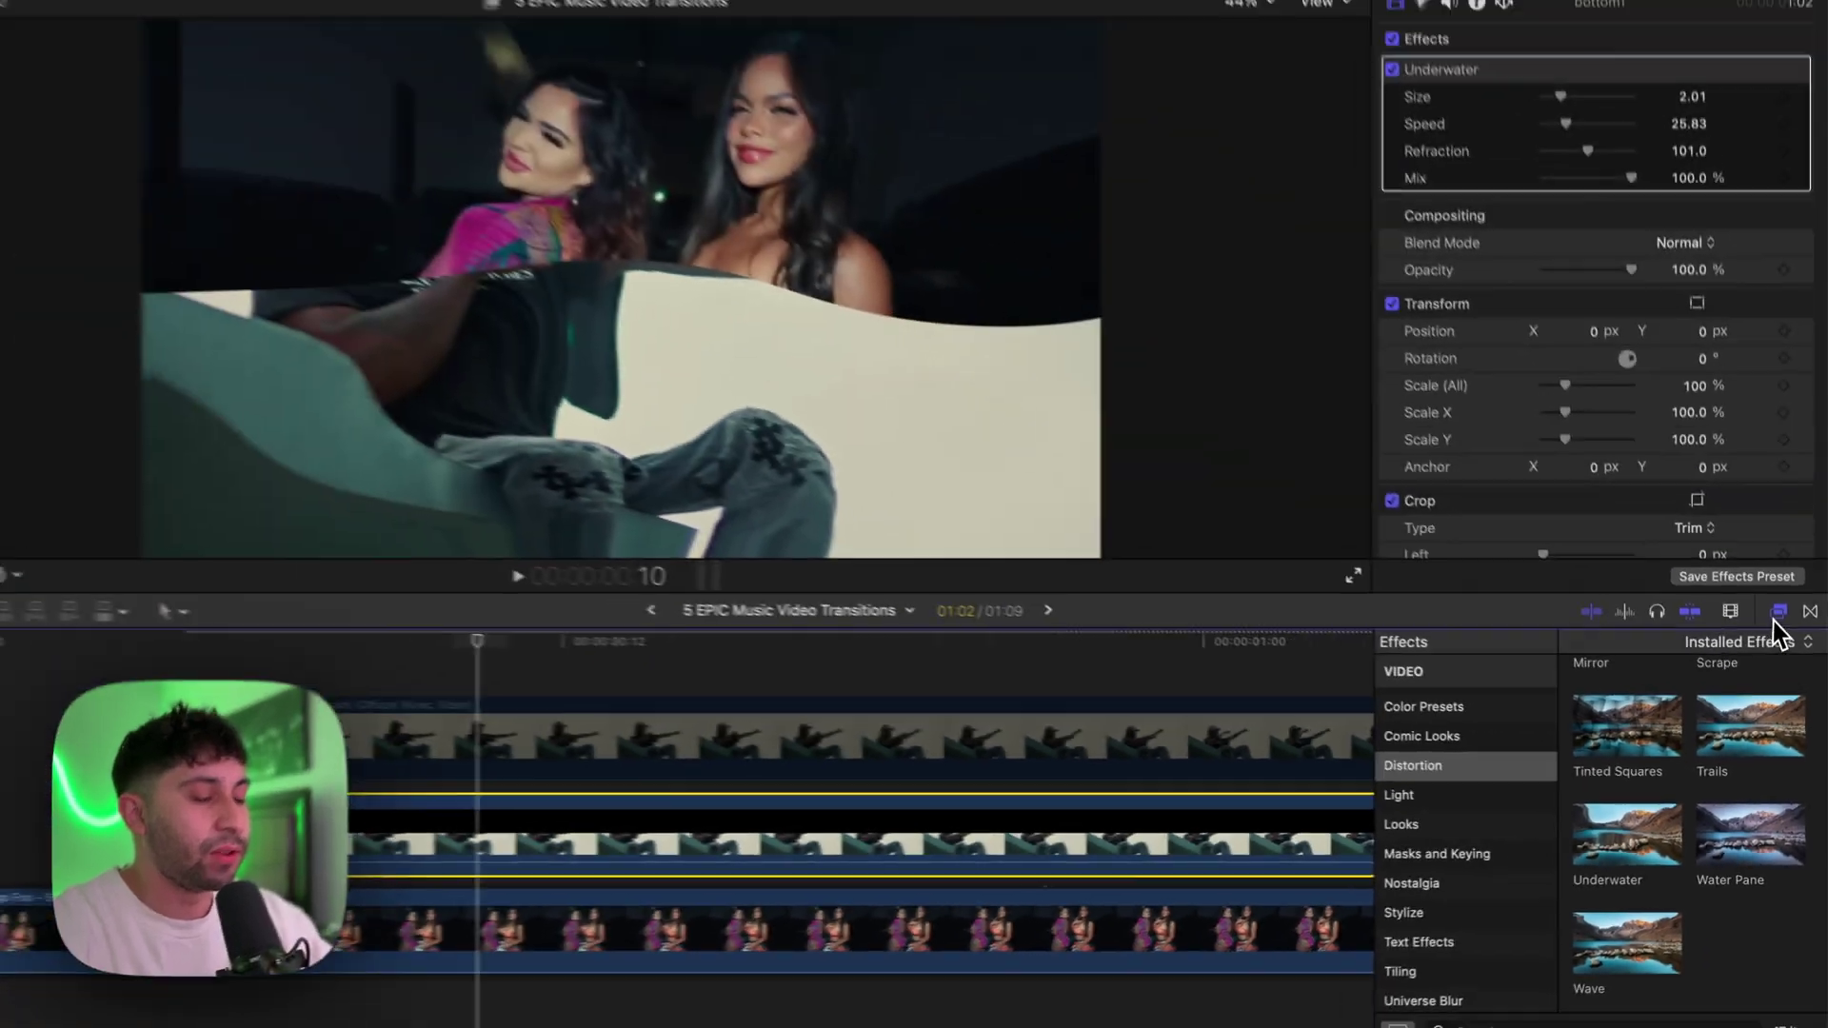
Hide the effects browser and set the Underwater effect on bottom1 to Size 0.78 and Refraction 120.0.
click(1776, 616)
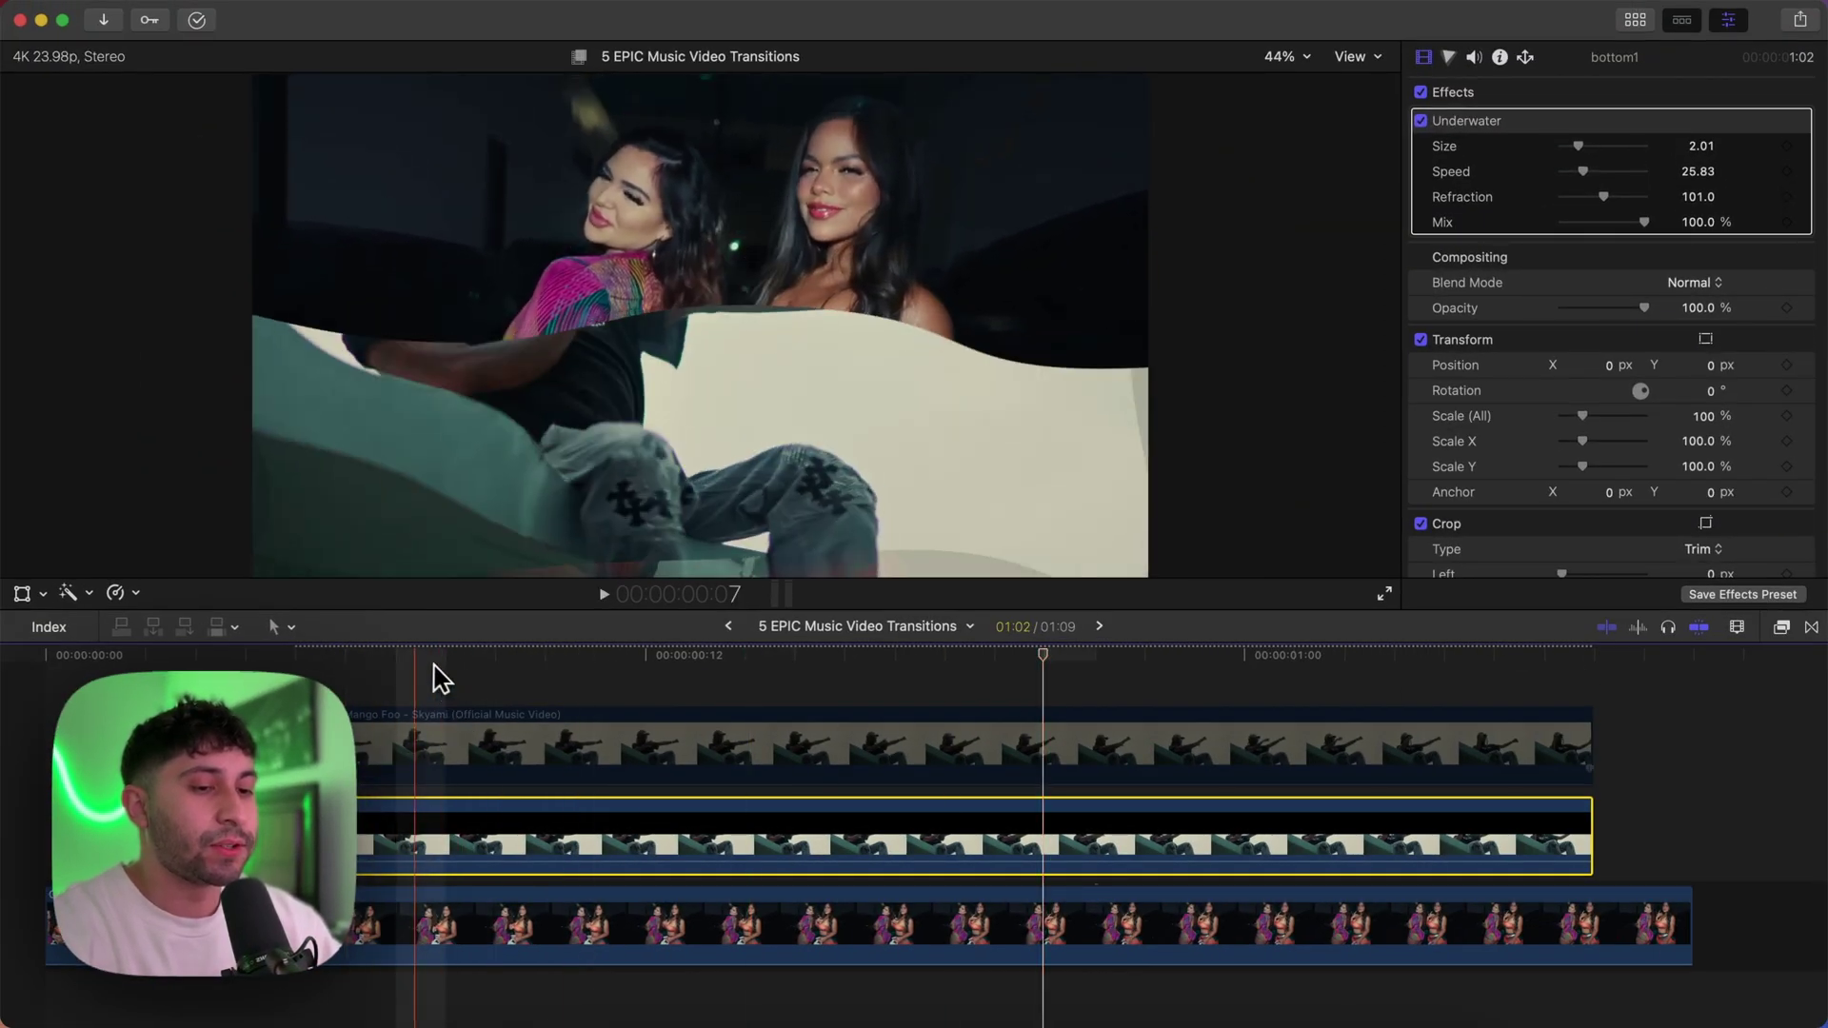
click(544, 657)
drag(1577, 145, 1616, 202)
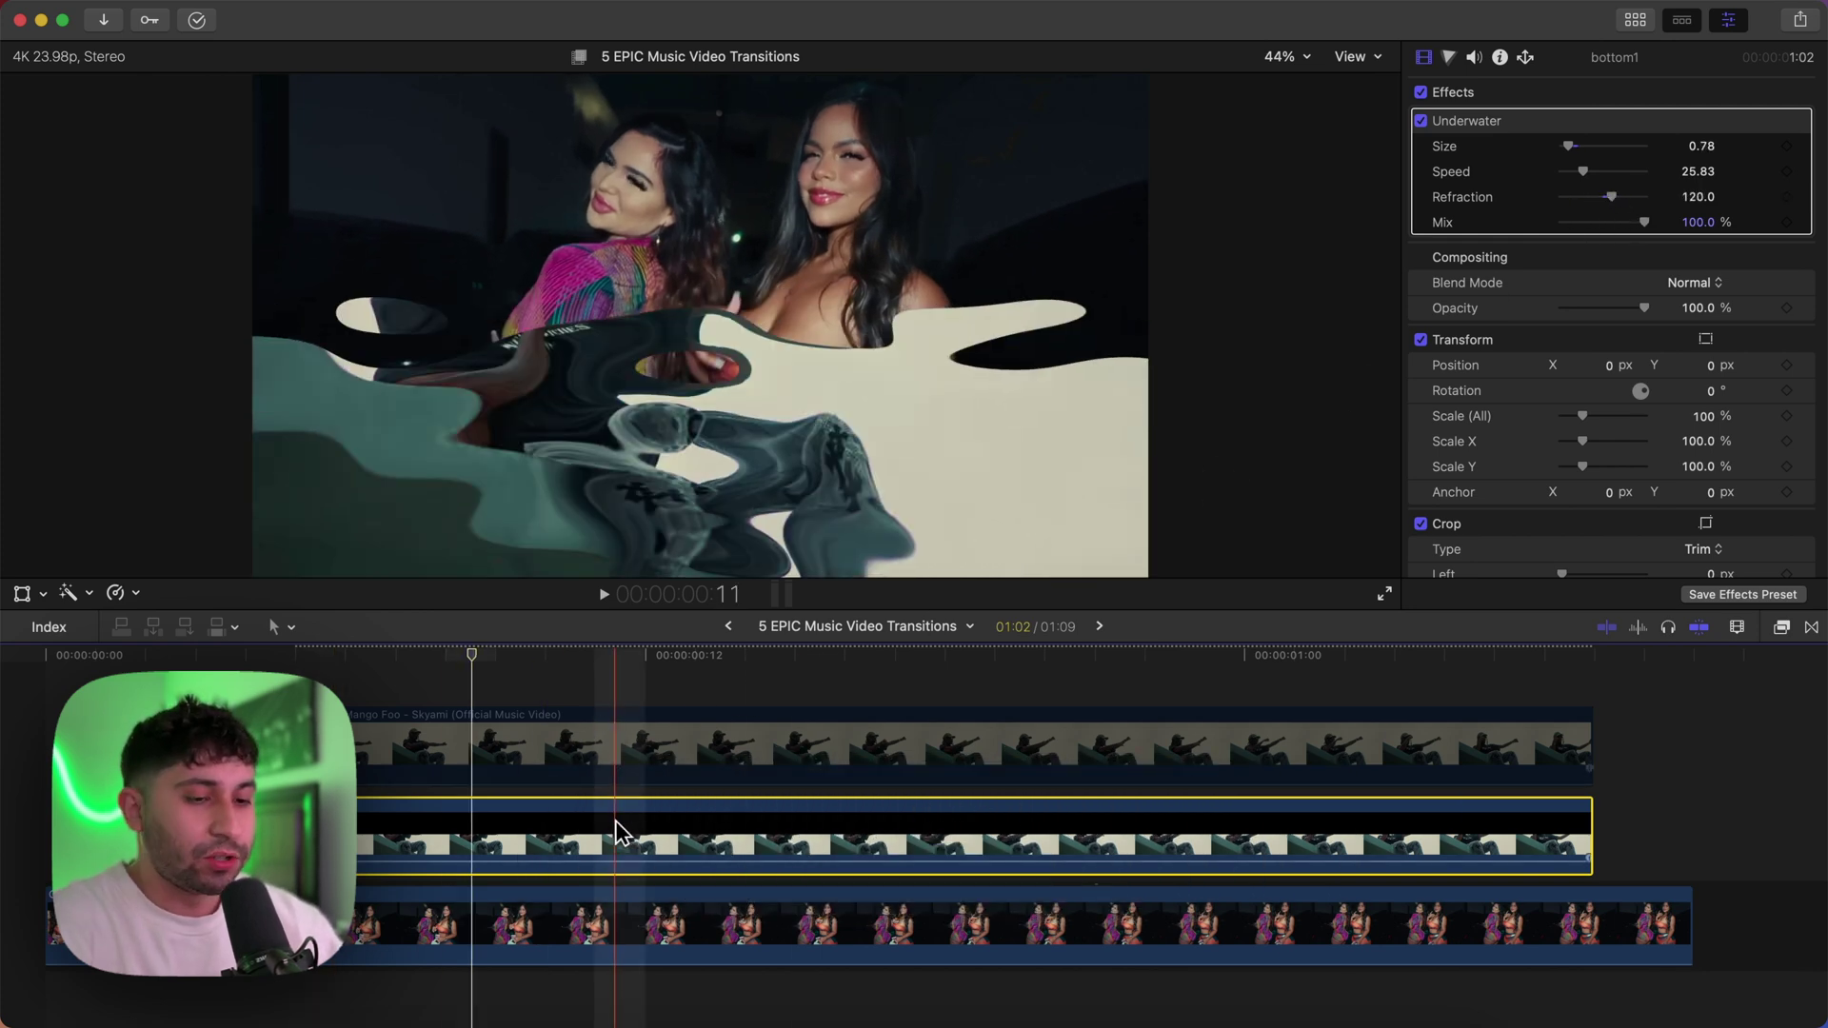
Duplicate the bottom1 compound clip onto the track above it and disable the original.
drag(615, 831, 627, 722)
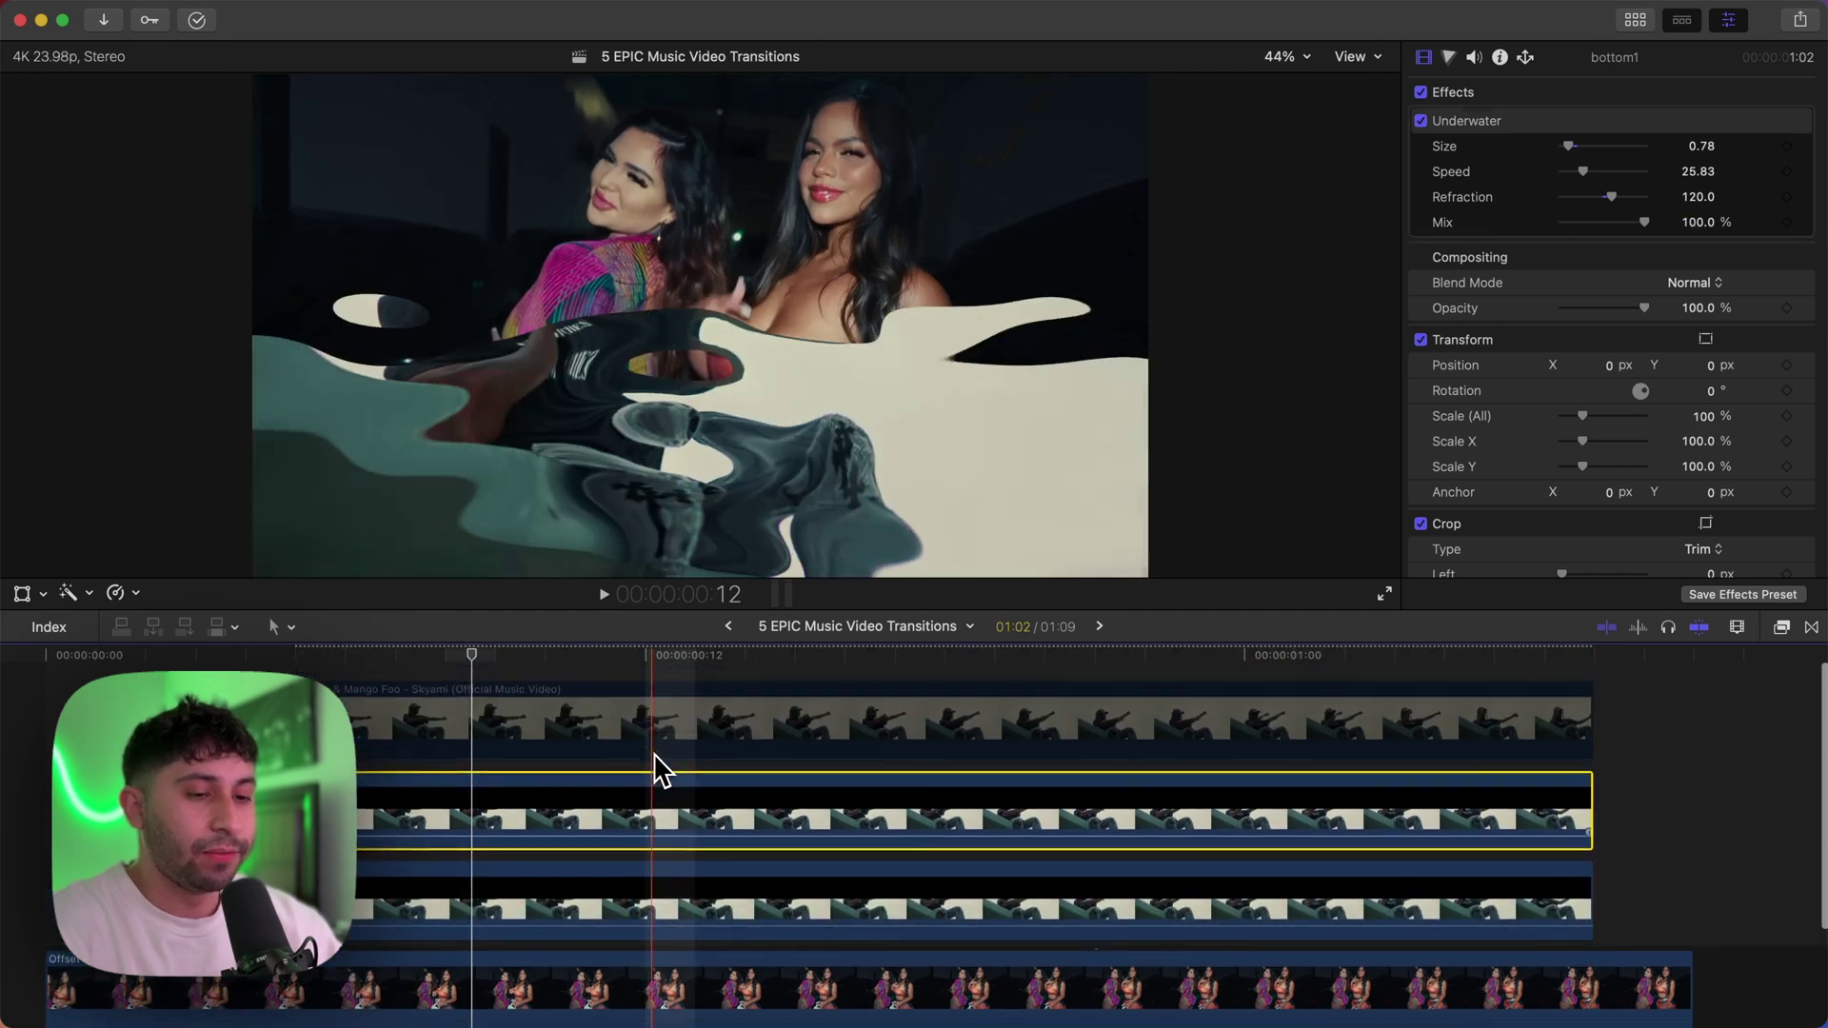
scroll(571, 821, up, 1)
click(486, 894)
key(v)
Break apart the upper bottom1 copy and, at 25% viewer zoom, move its mask's lower edge above the frame to cover the upper half.
click(484, 838)
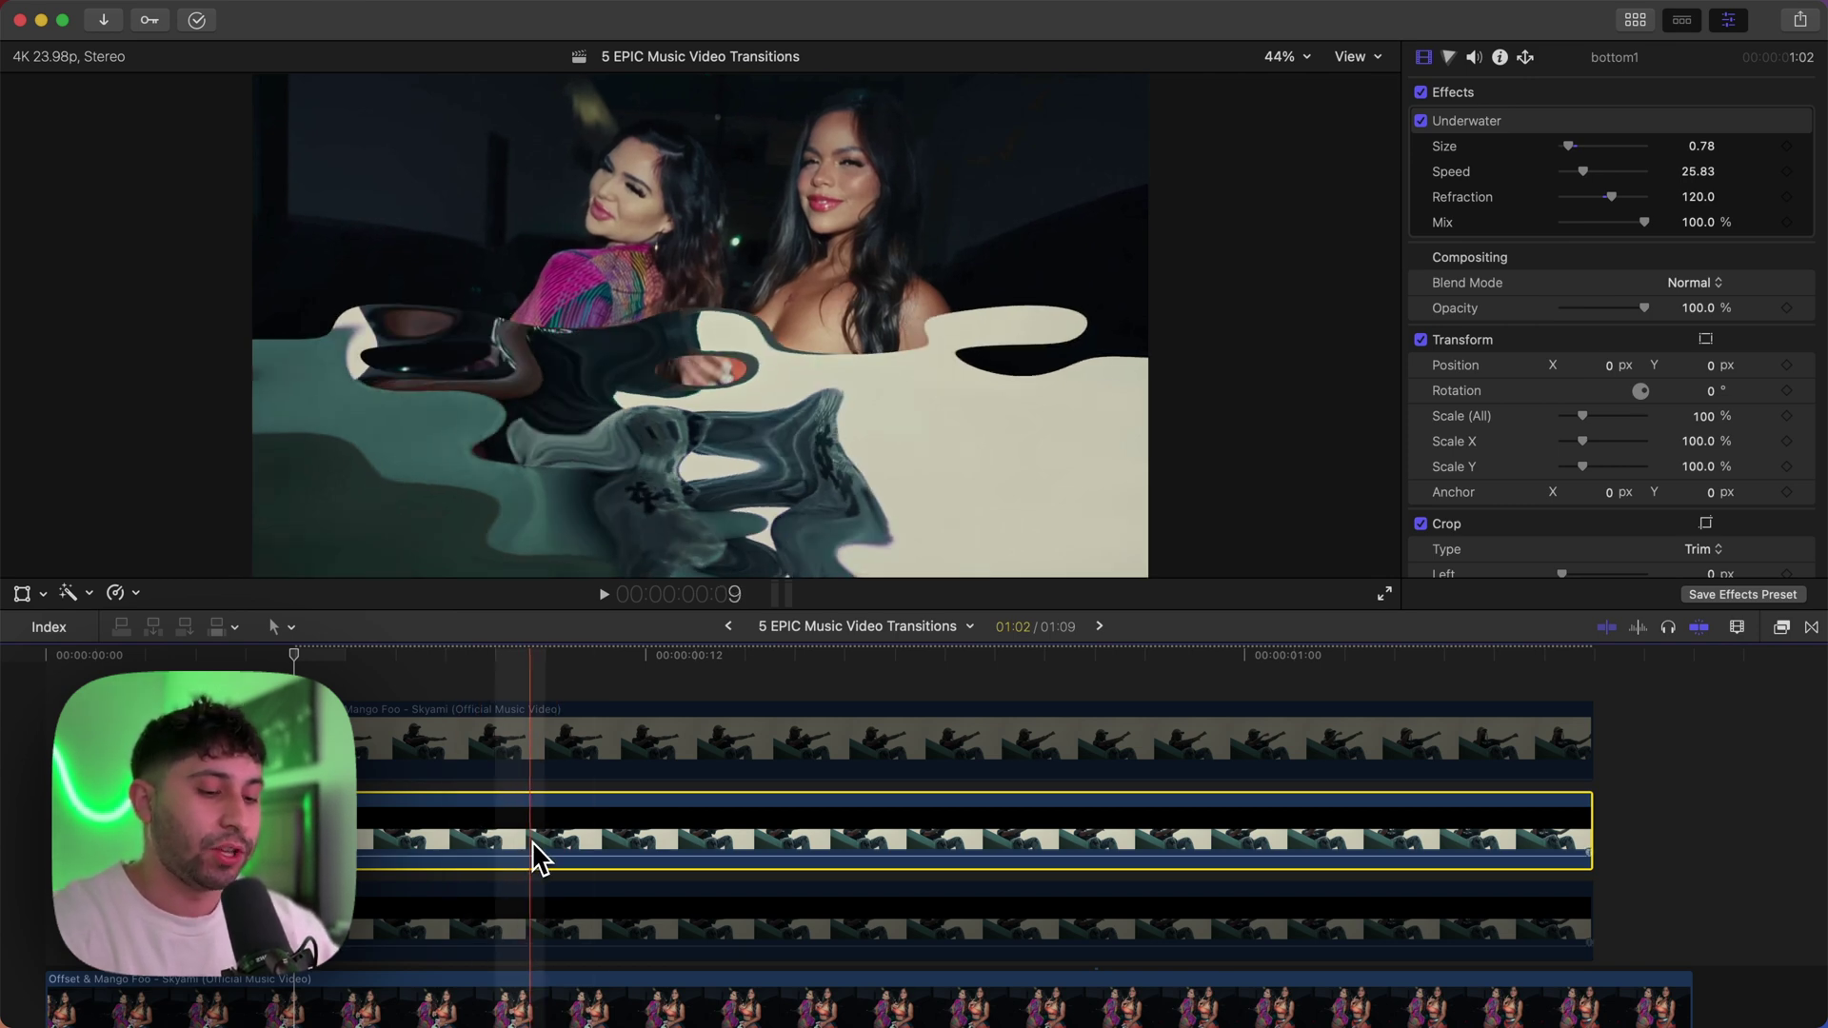
key(shift+super+g)
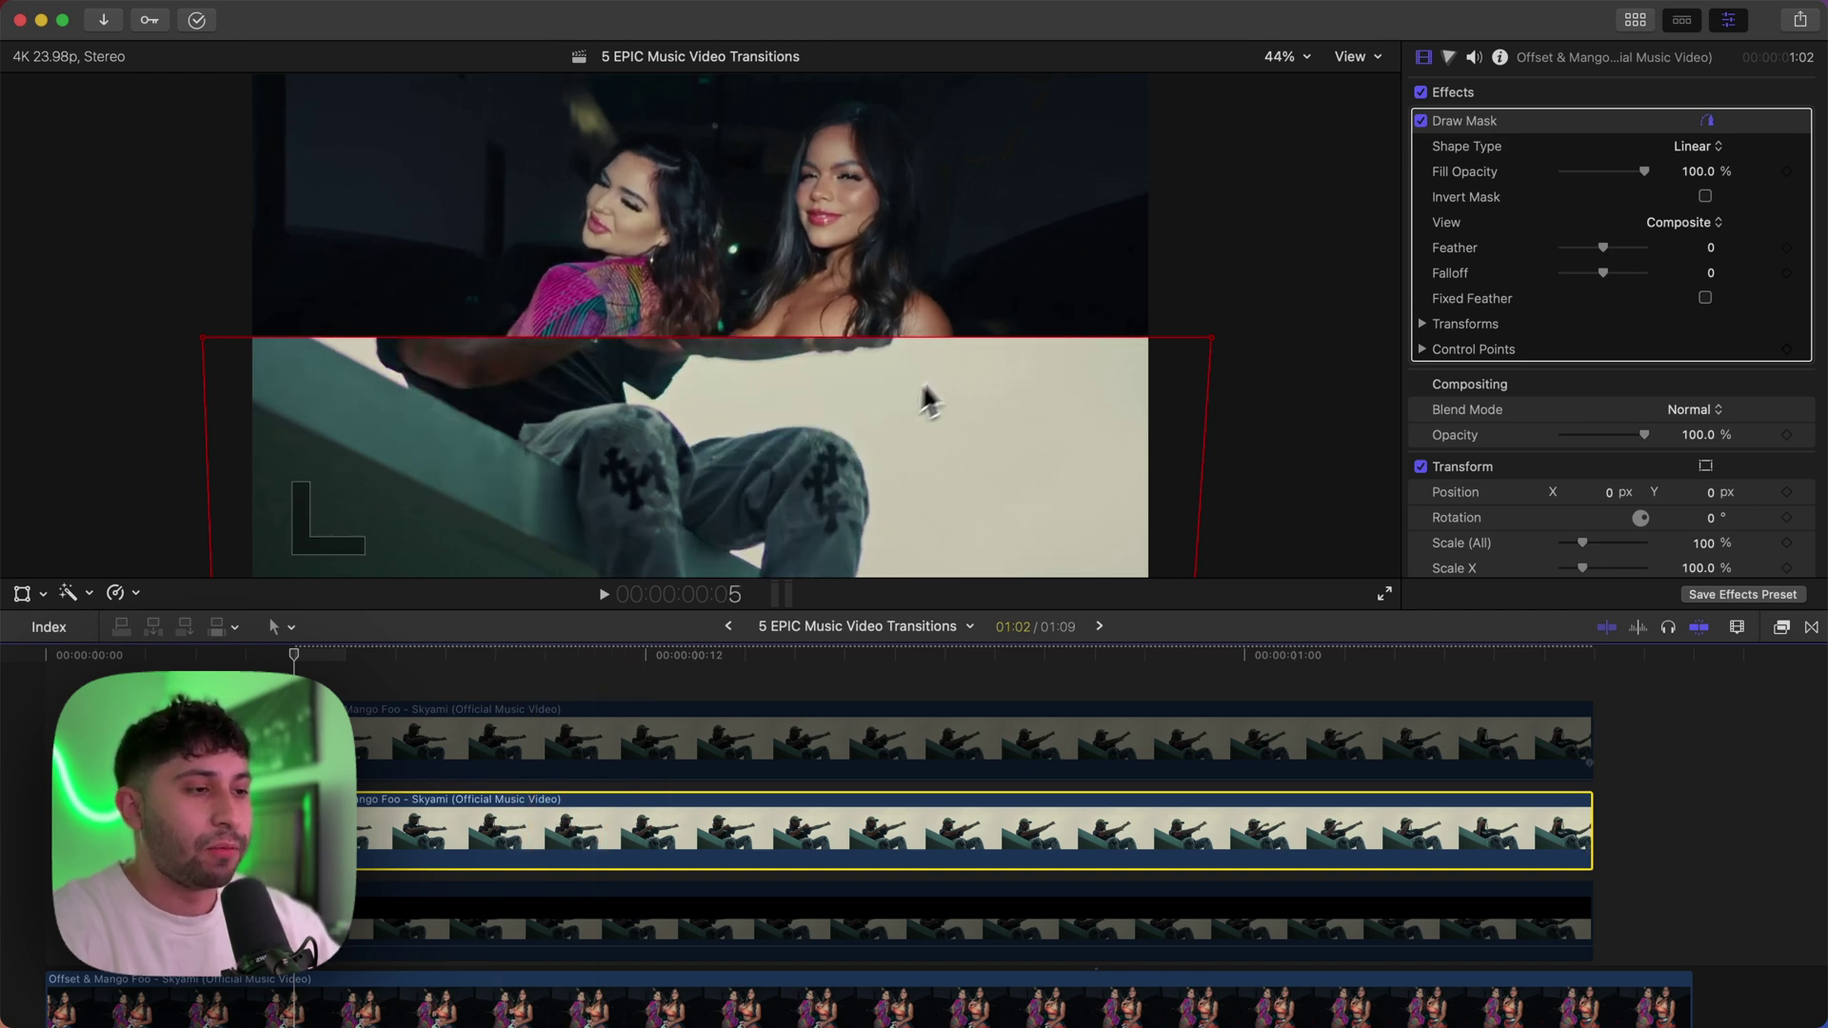
click(1310, 59)
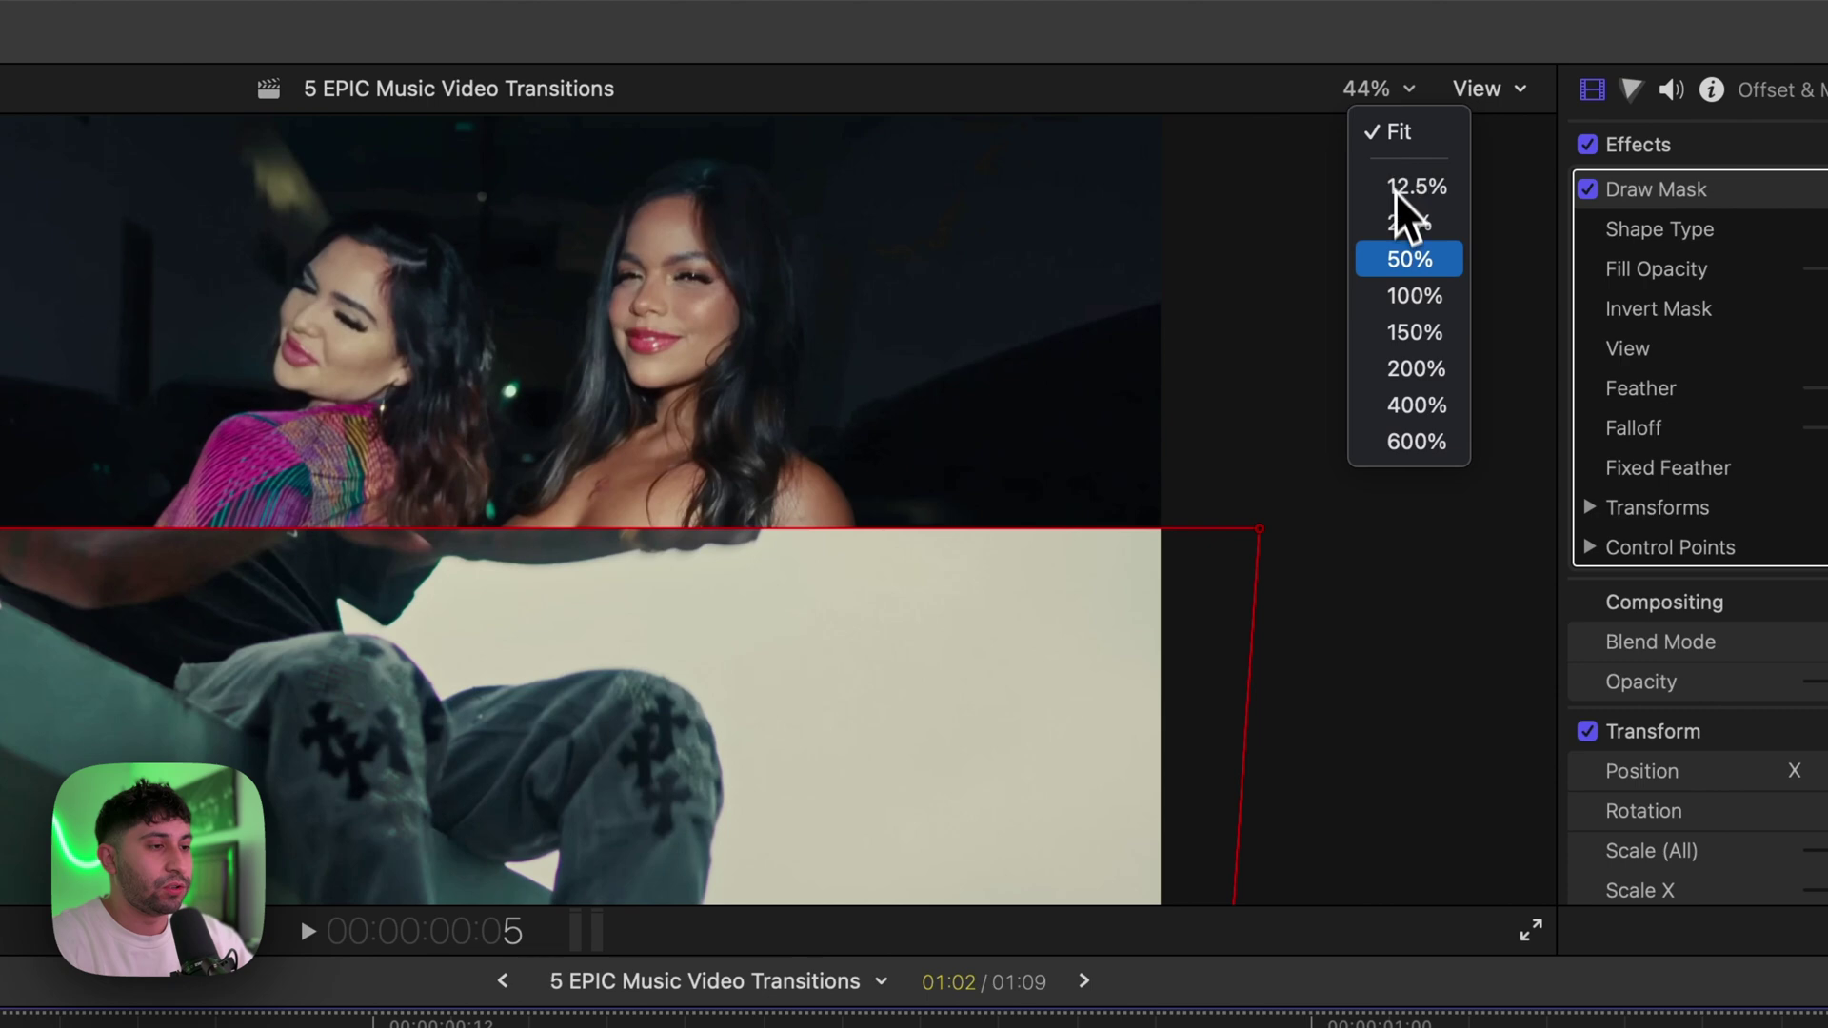
click(1409, 223)
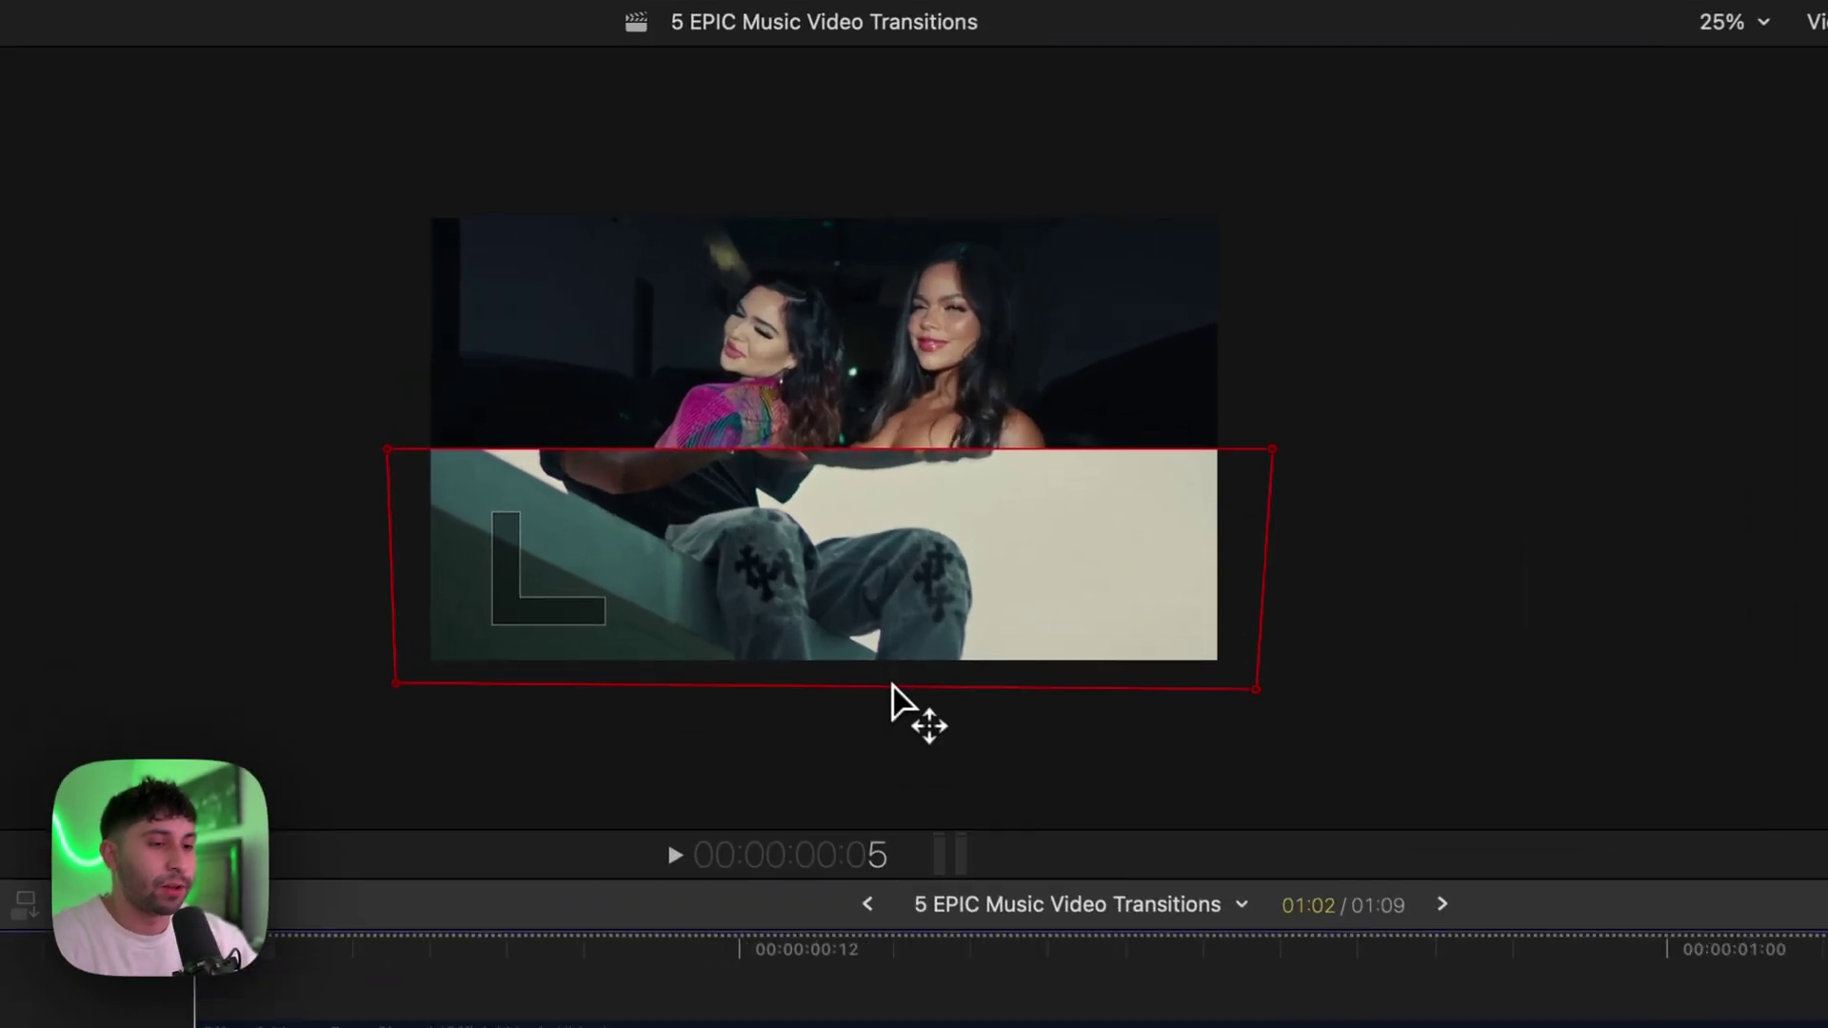
drag(746, 488, 744, 164)
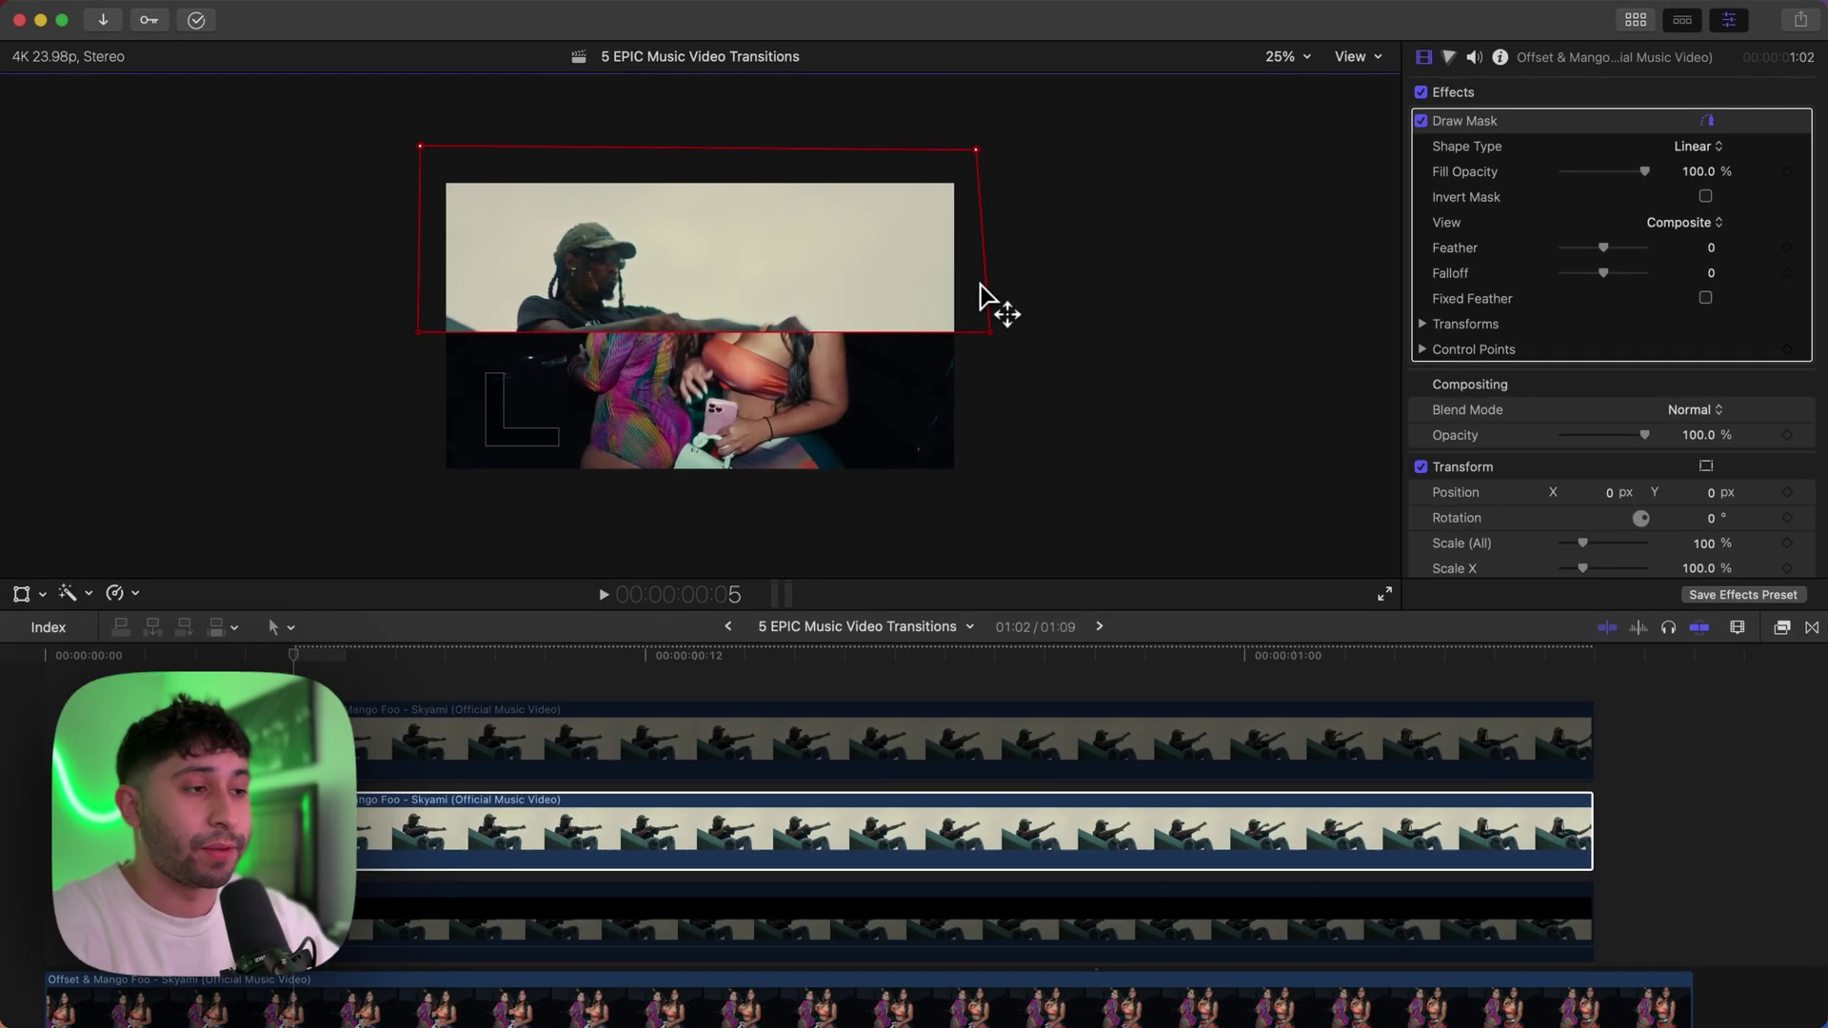
click(1743, 21)
click(1305, 85)
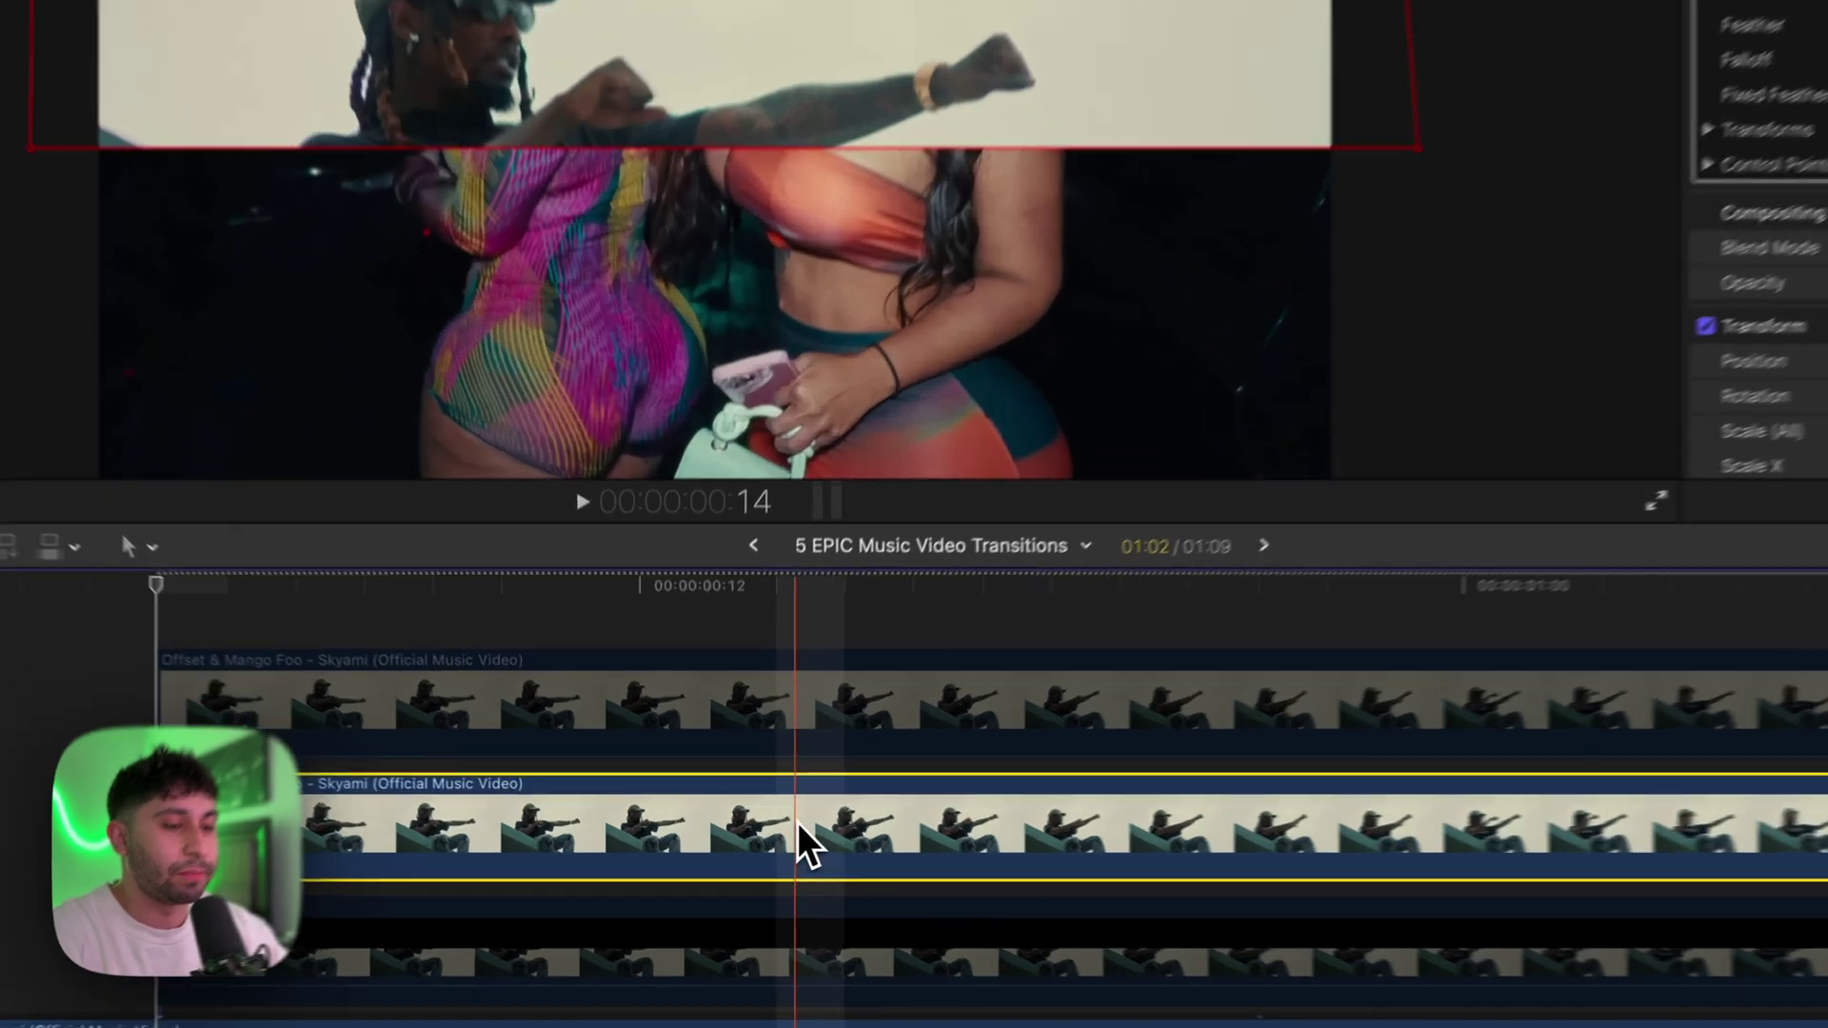
Turn the clip masked to the upper half into a new compound clip named top1 and play it back.
right_click(781, 830)
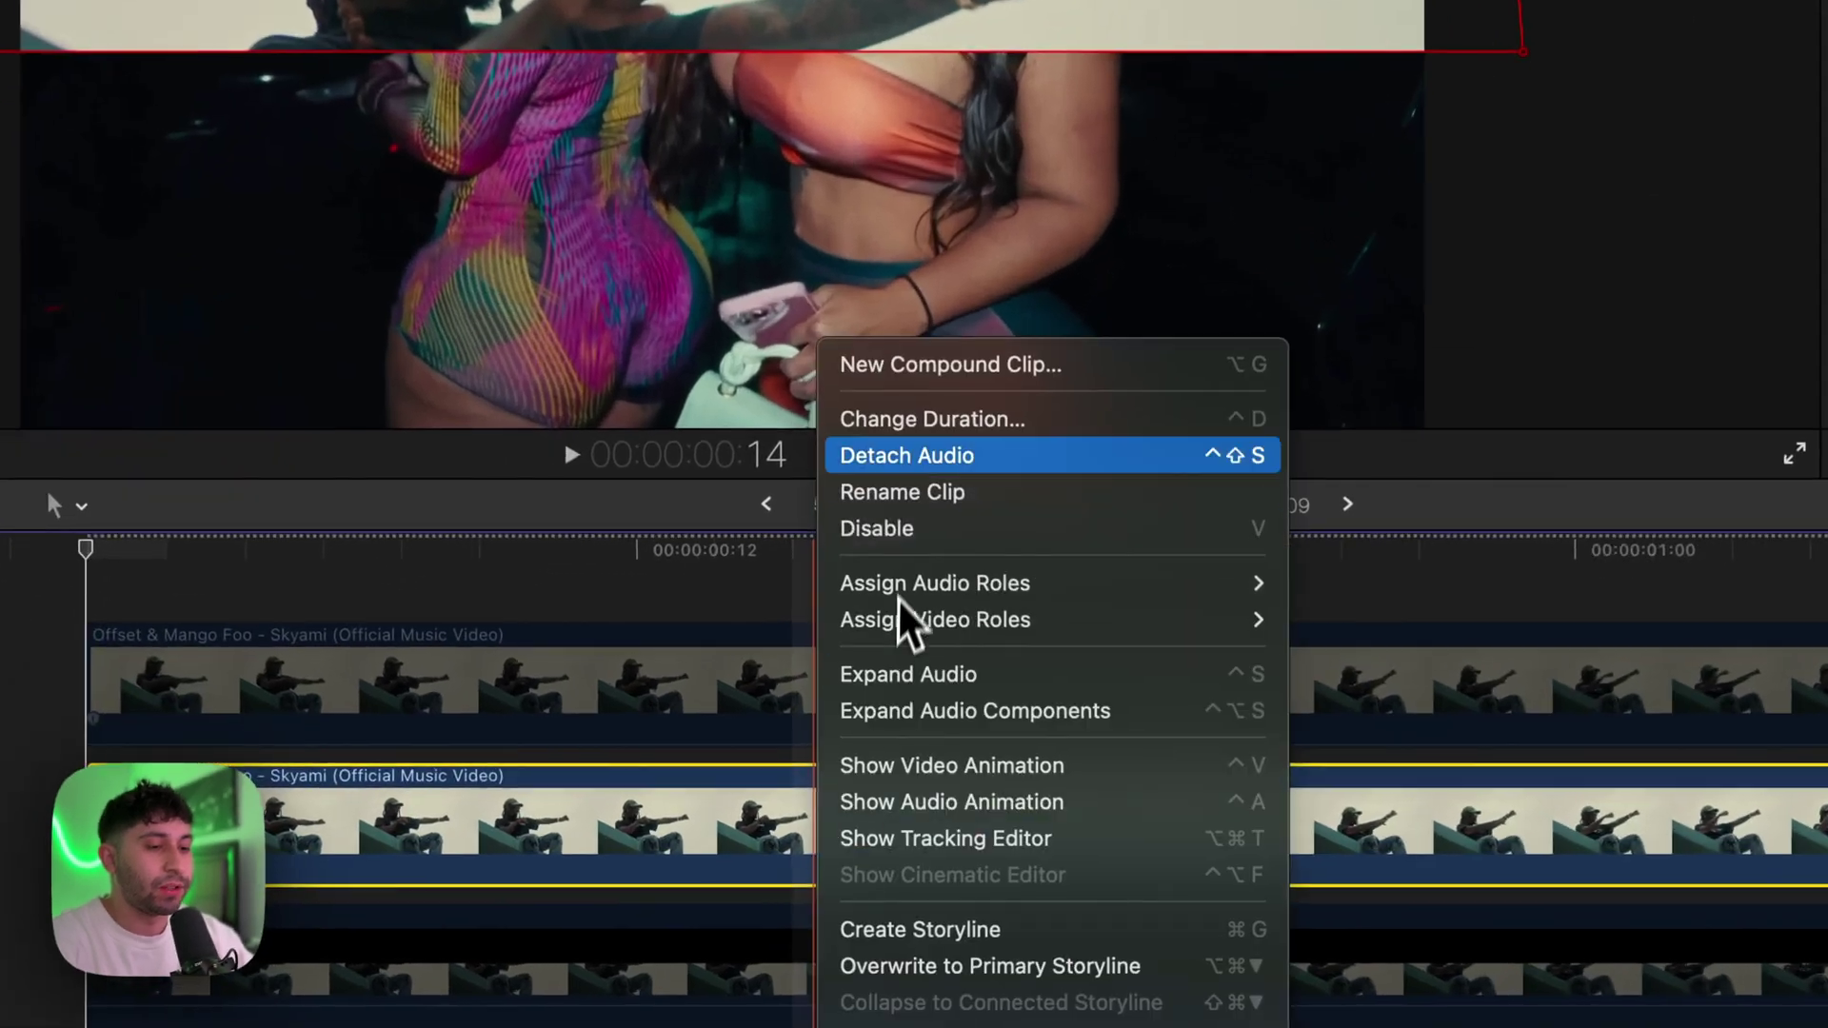
click(897, 362)
text(top1)
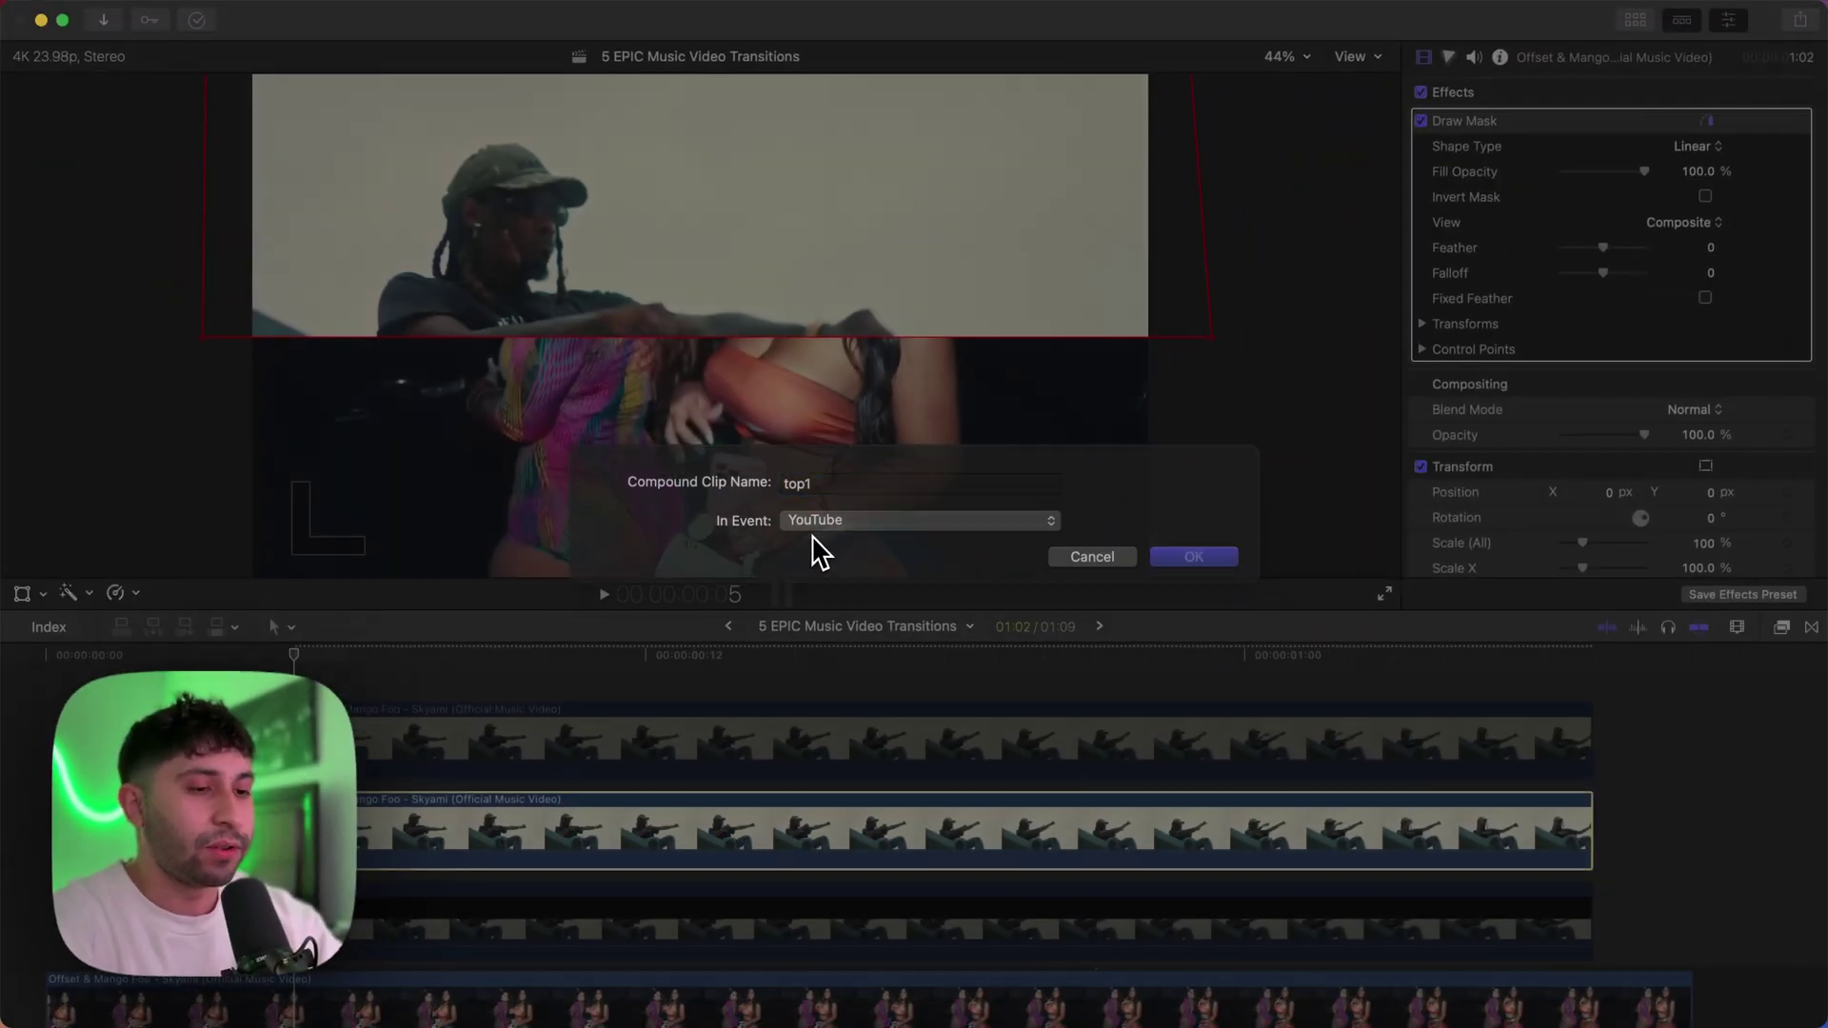
key(Return)
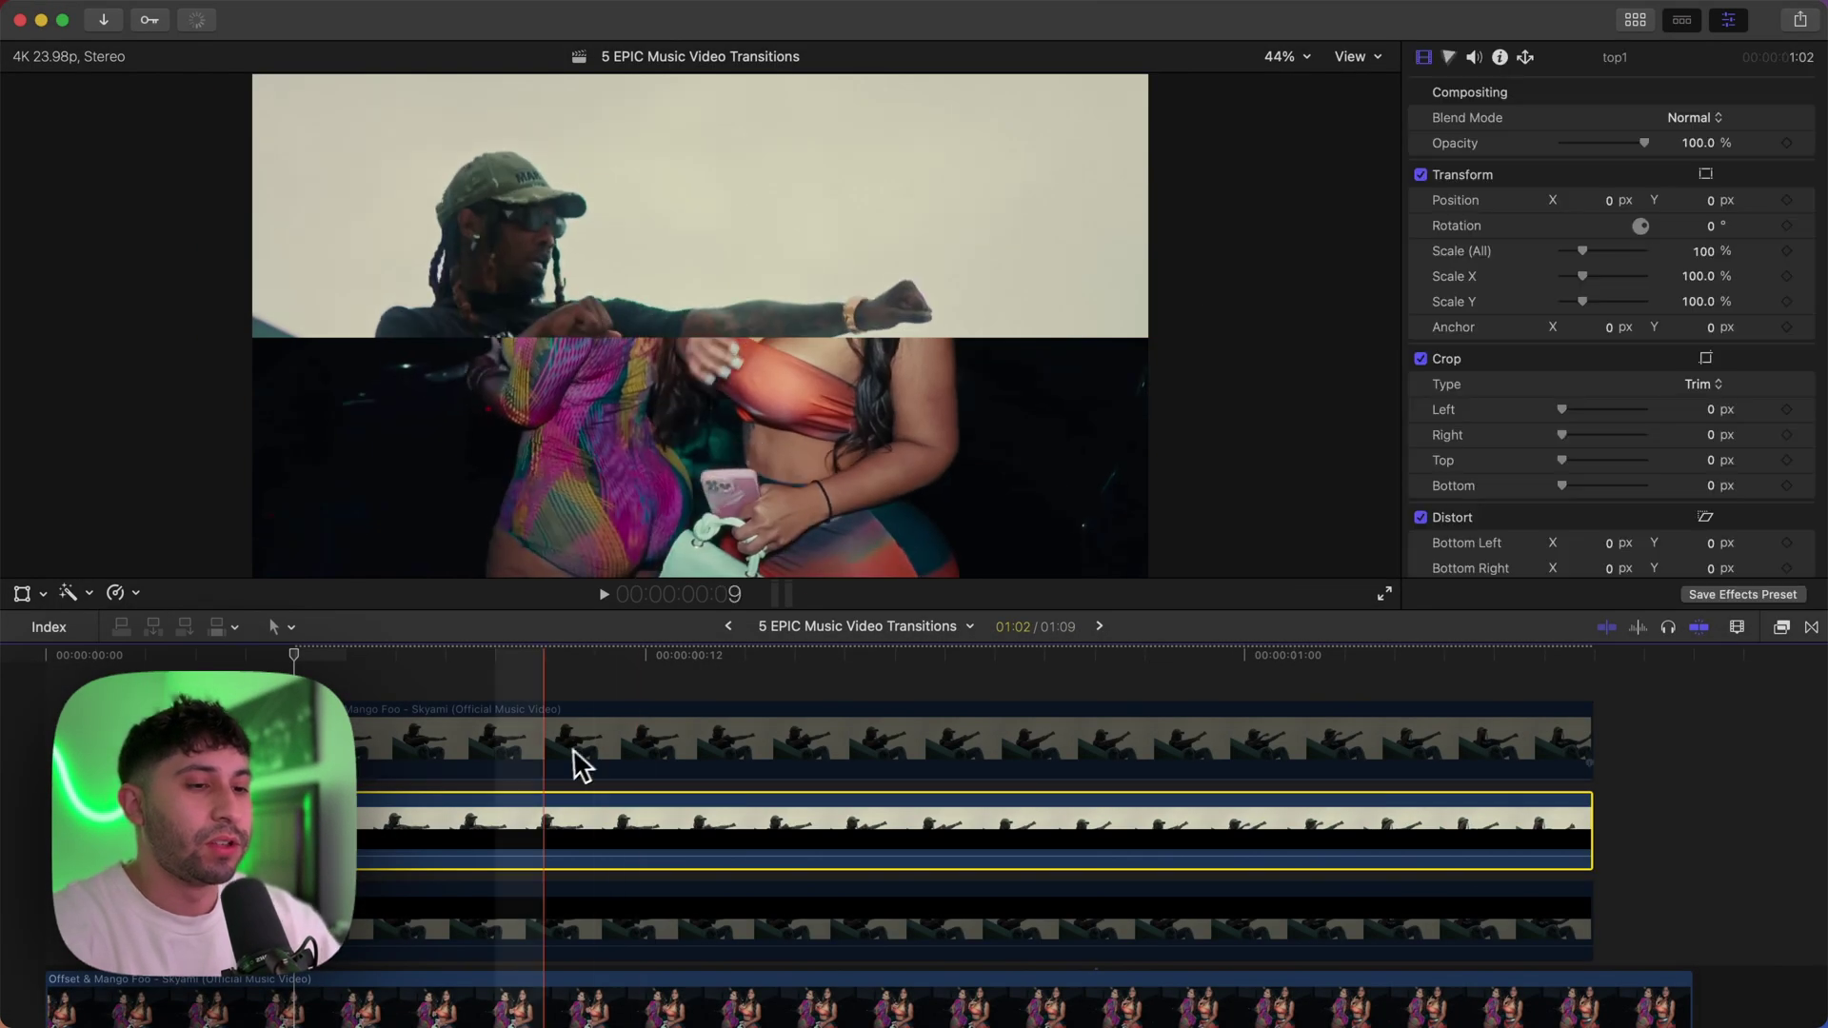
key(v)
key(space)
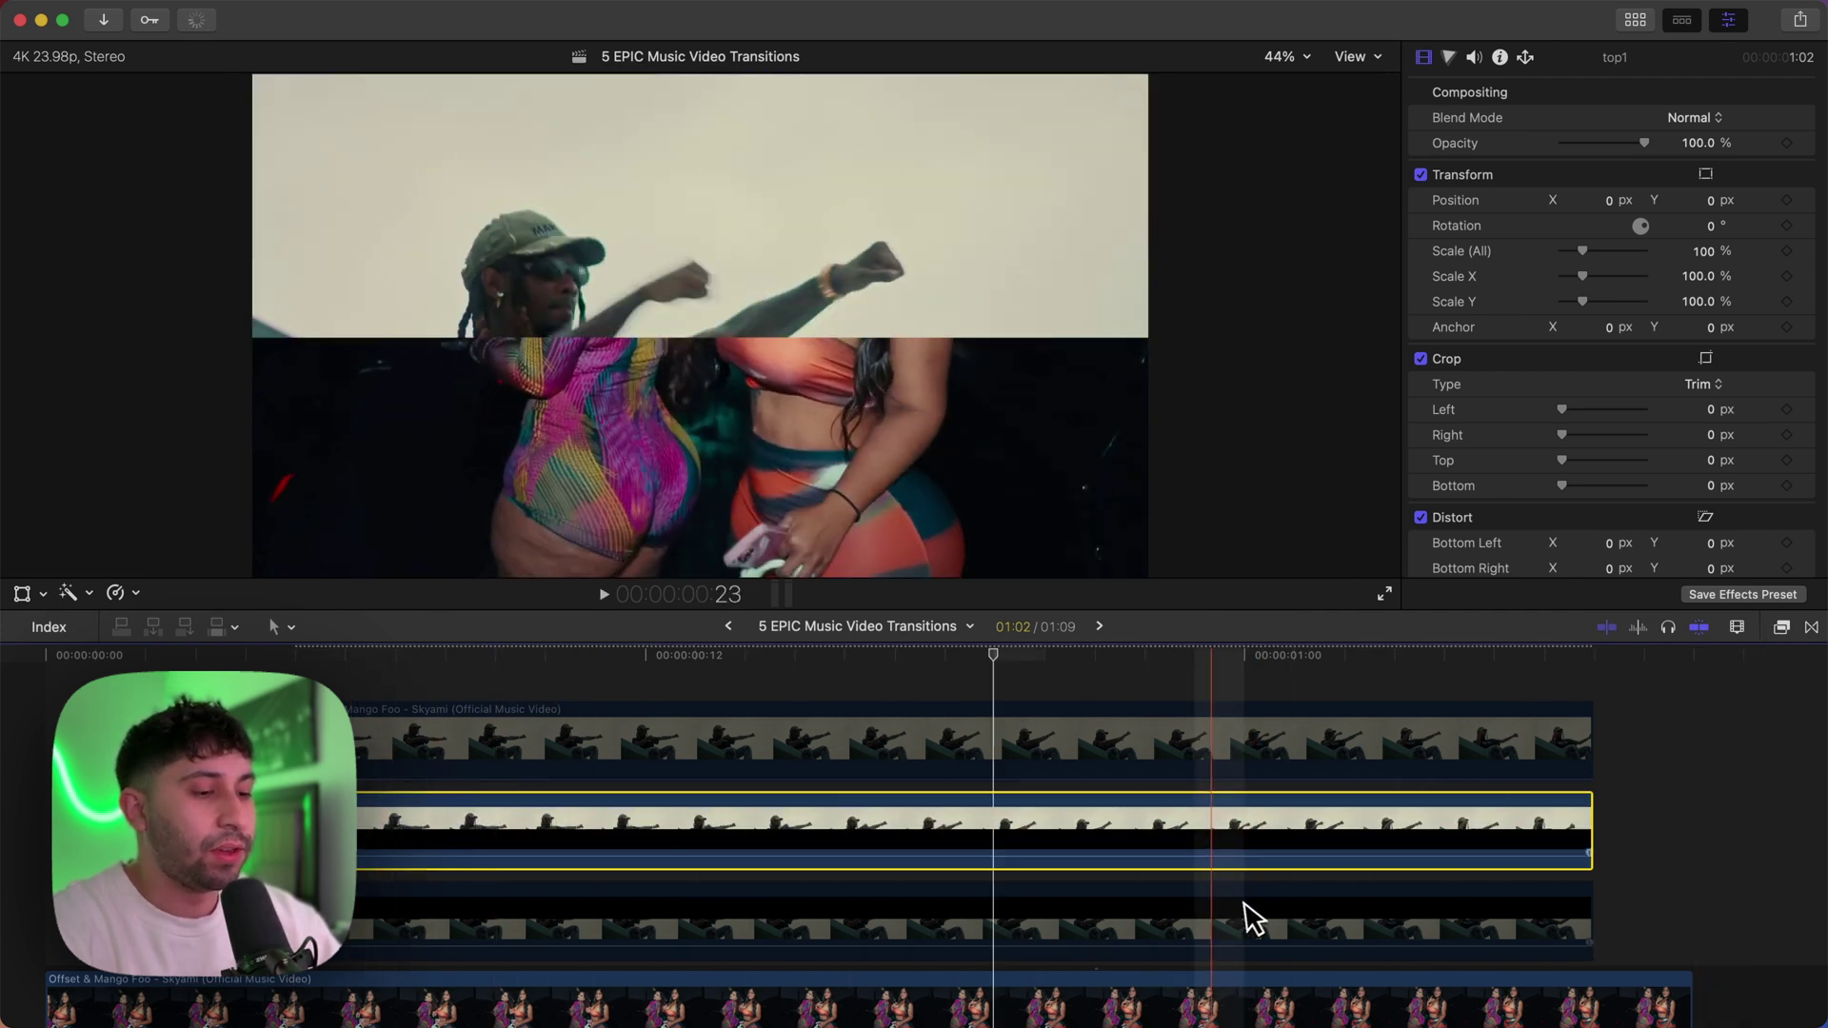
Copy the attributes of bottom1 and paste only its Underwater effect onto top1.
click(1171, 907)
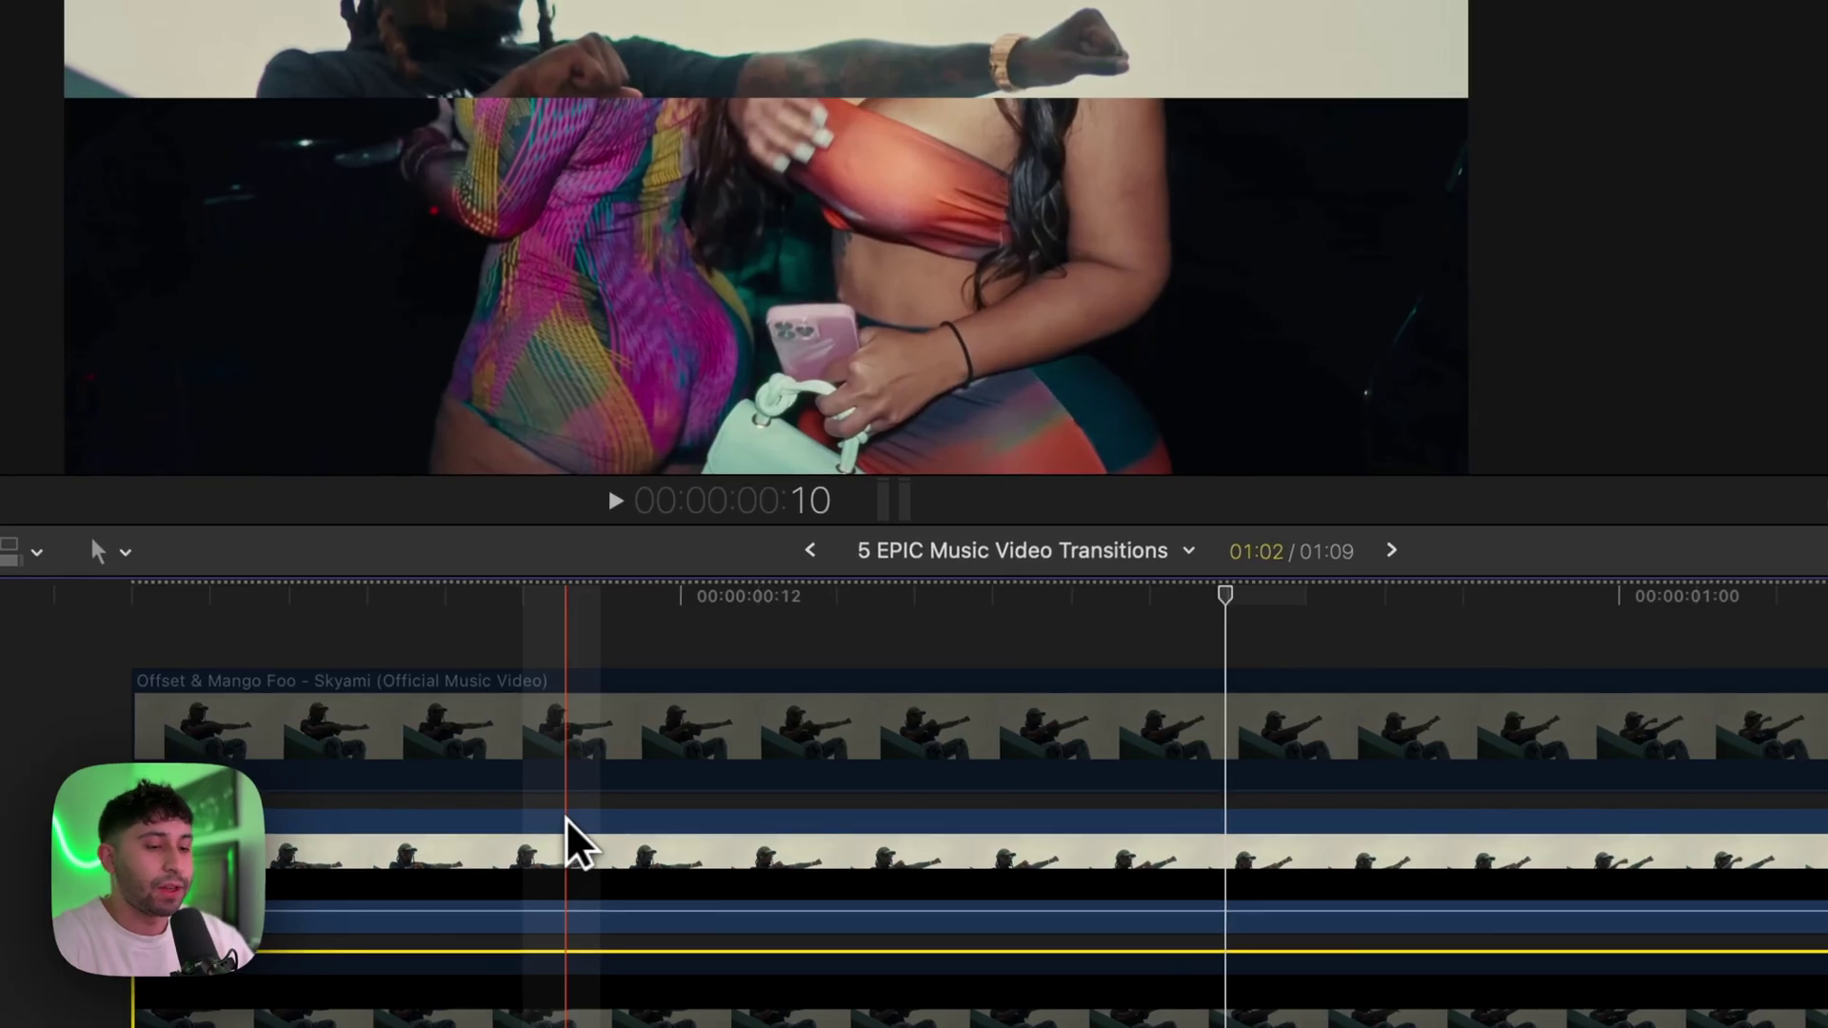
click(574, 803)
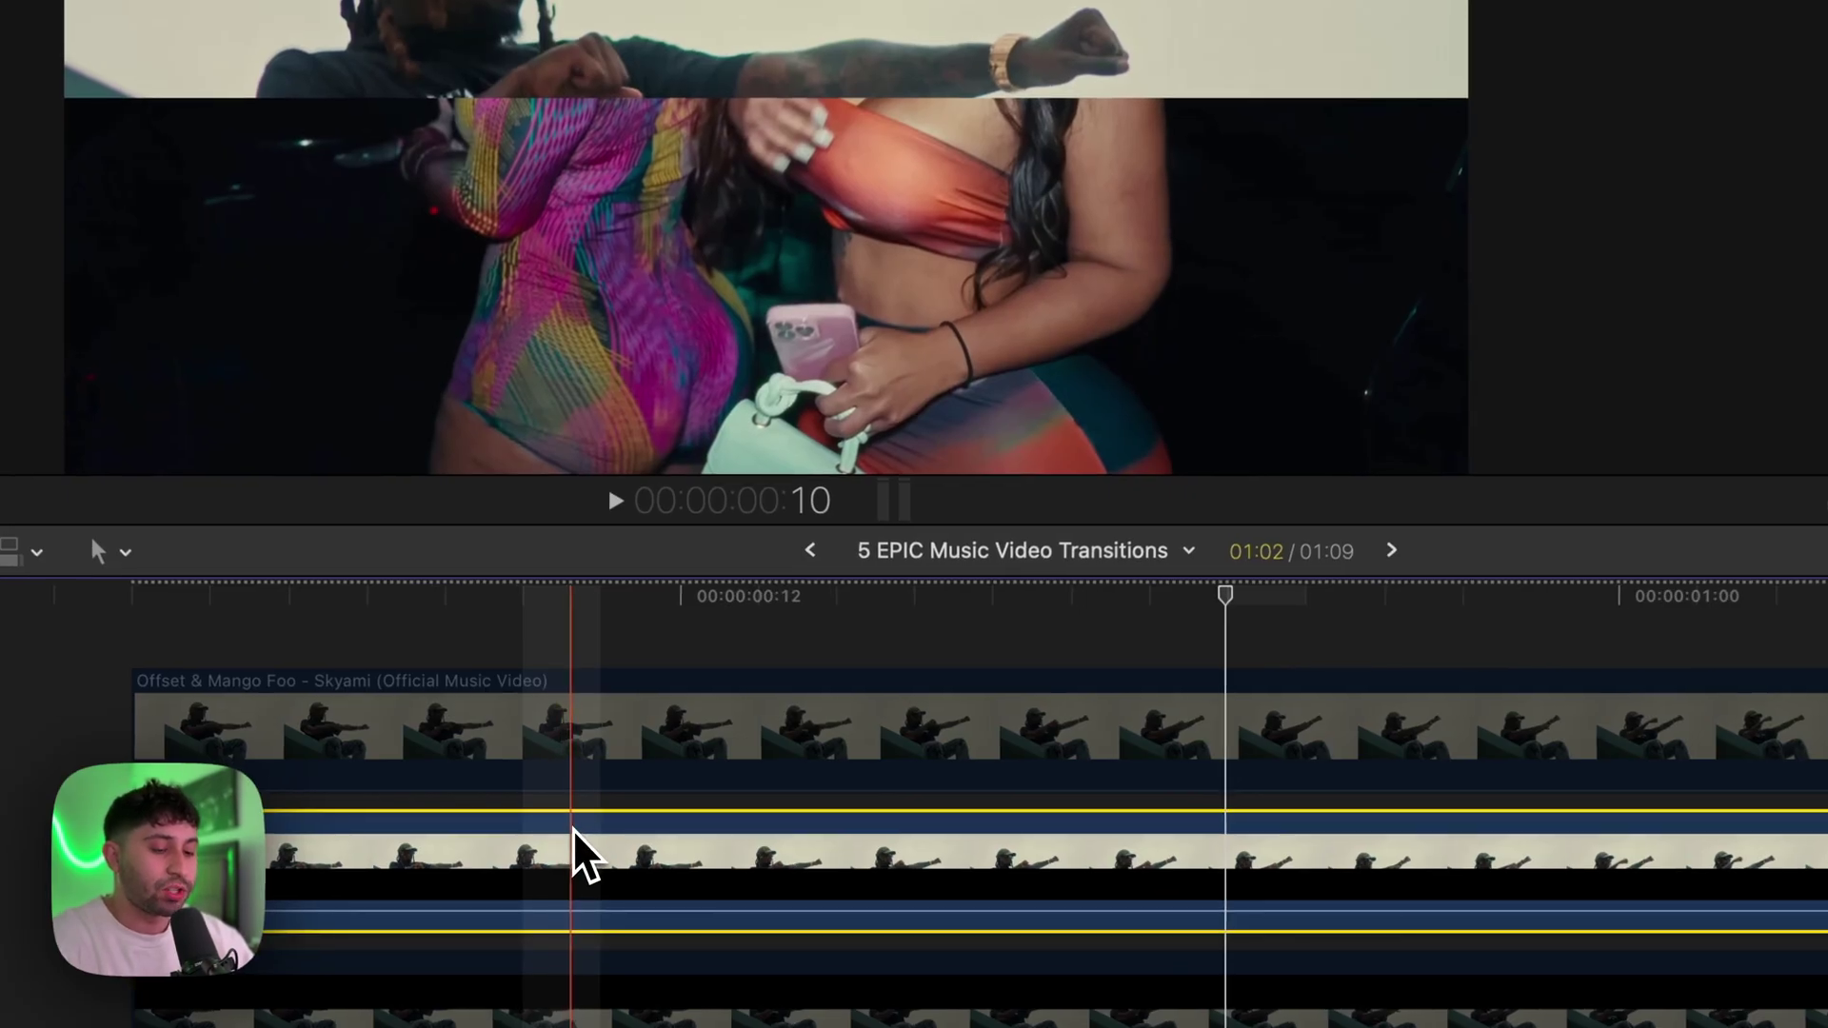
key(shift+super+v)
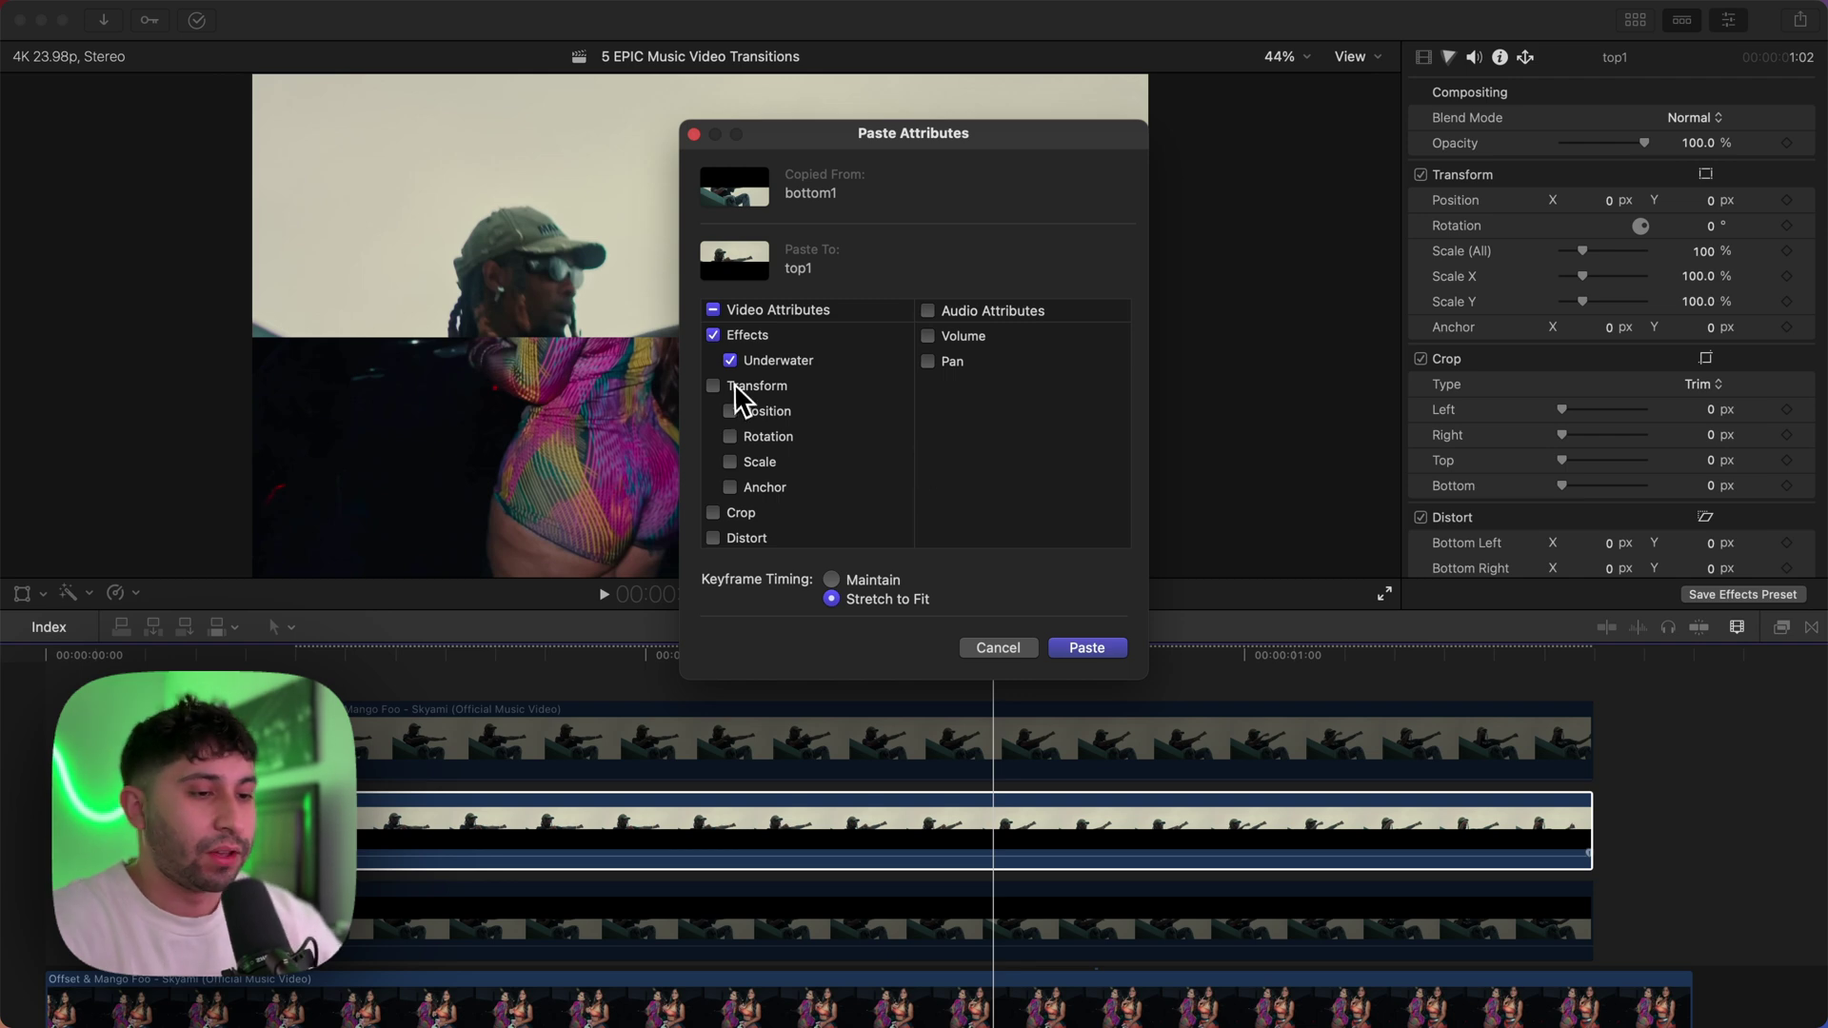
click(1086, 648)
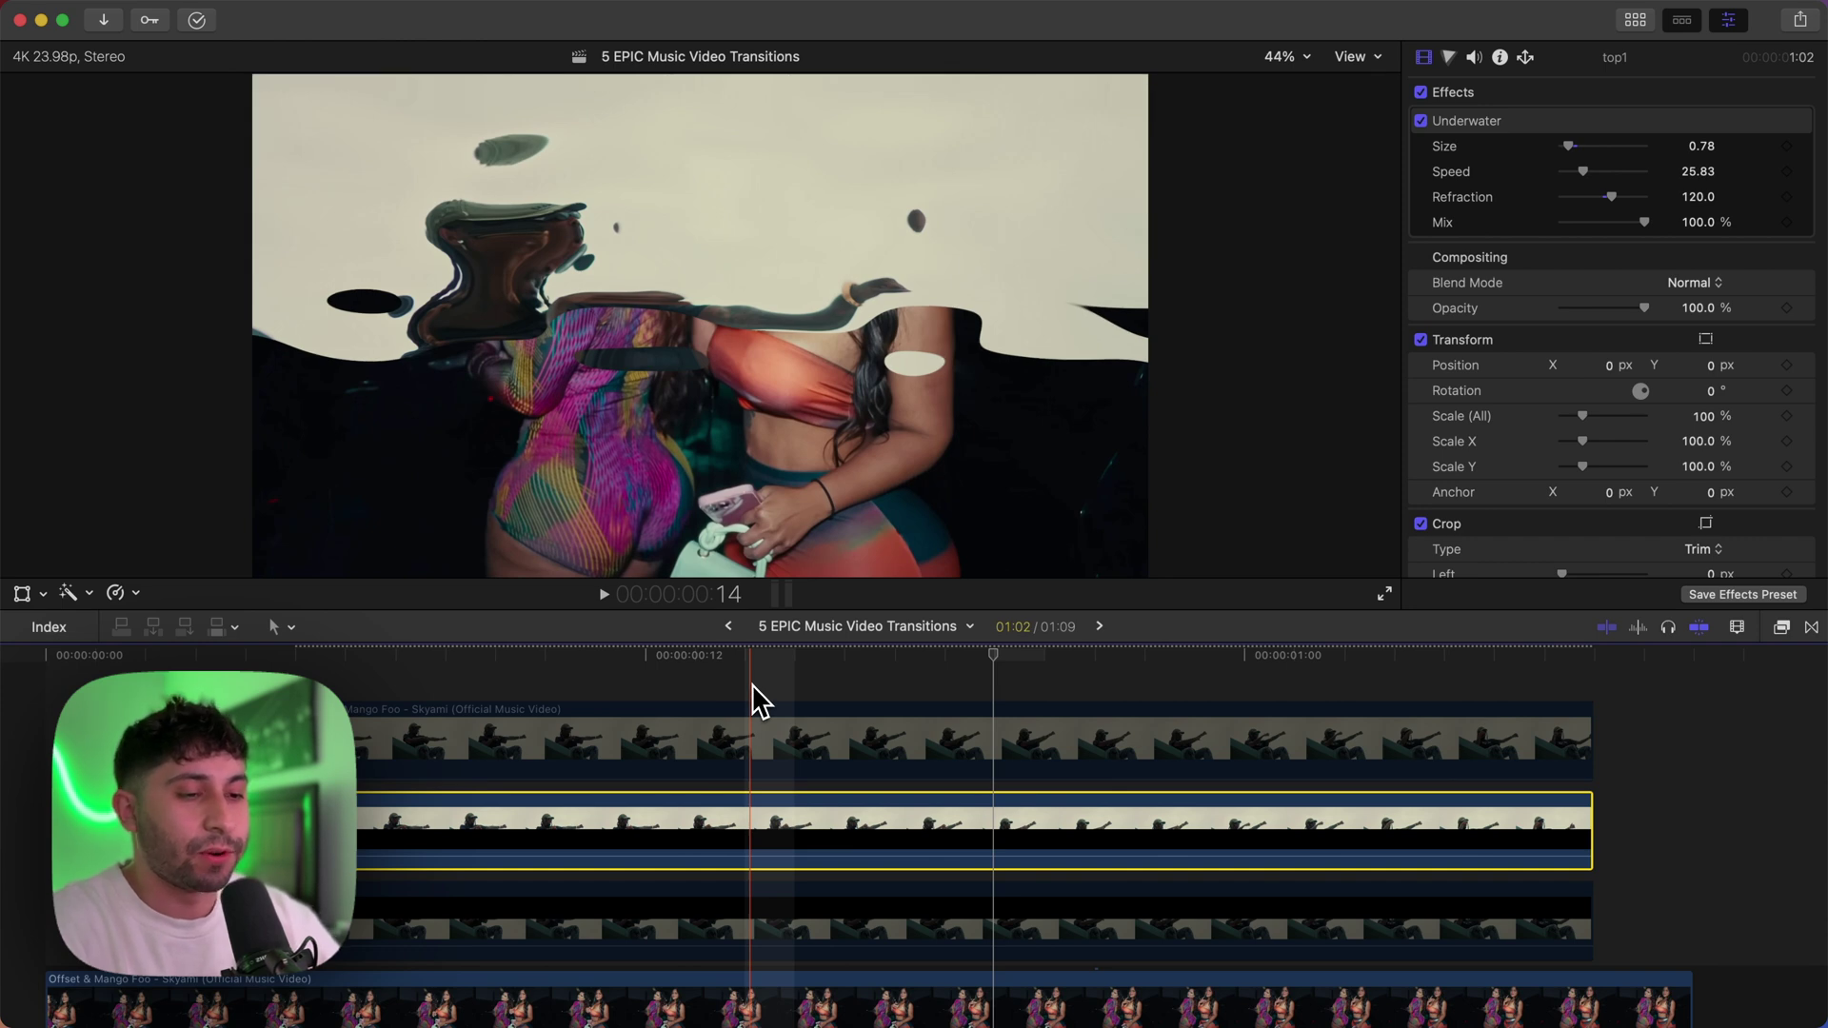
Enable bottom1 and preview both distorted halves together, also with the luma-keyed upper clip switched on temporarily.
key(v)
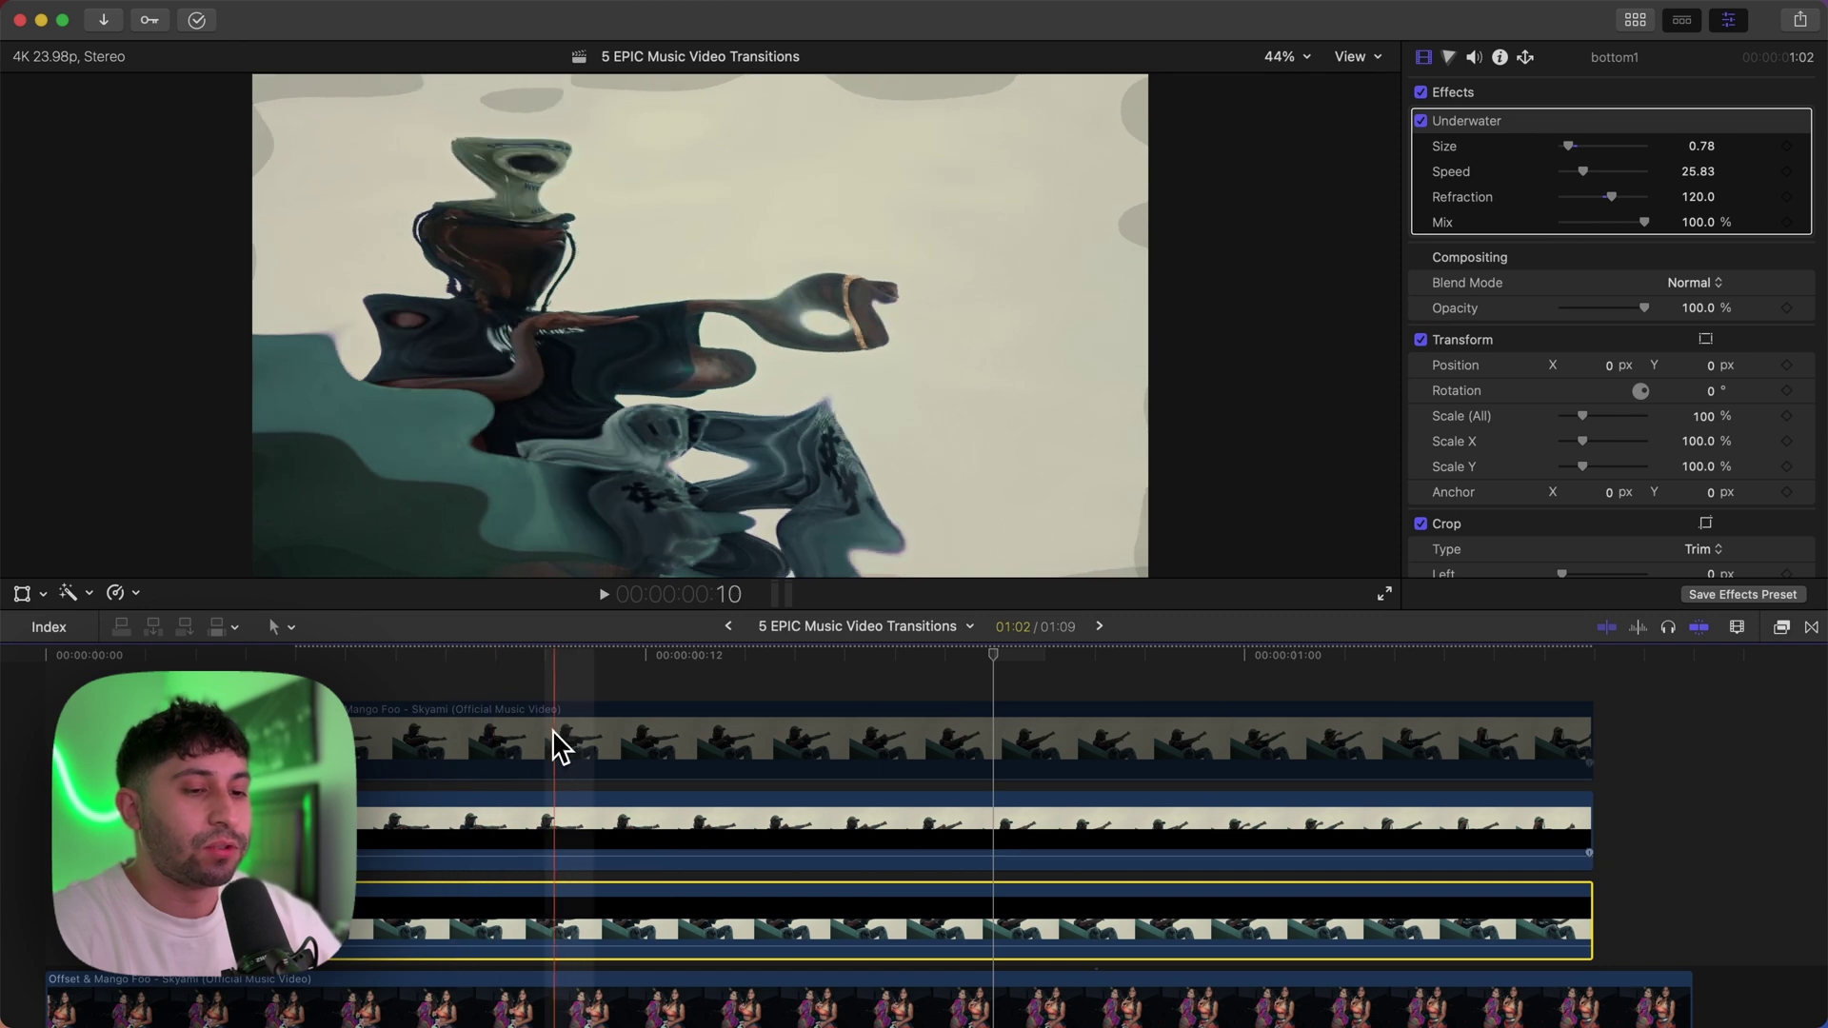
key(space)
key(space)
click(428, 752)
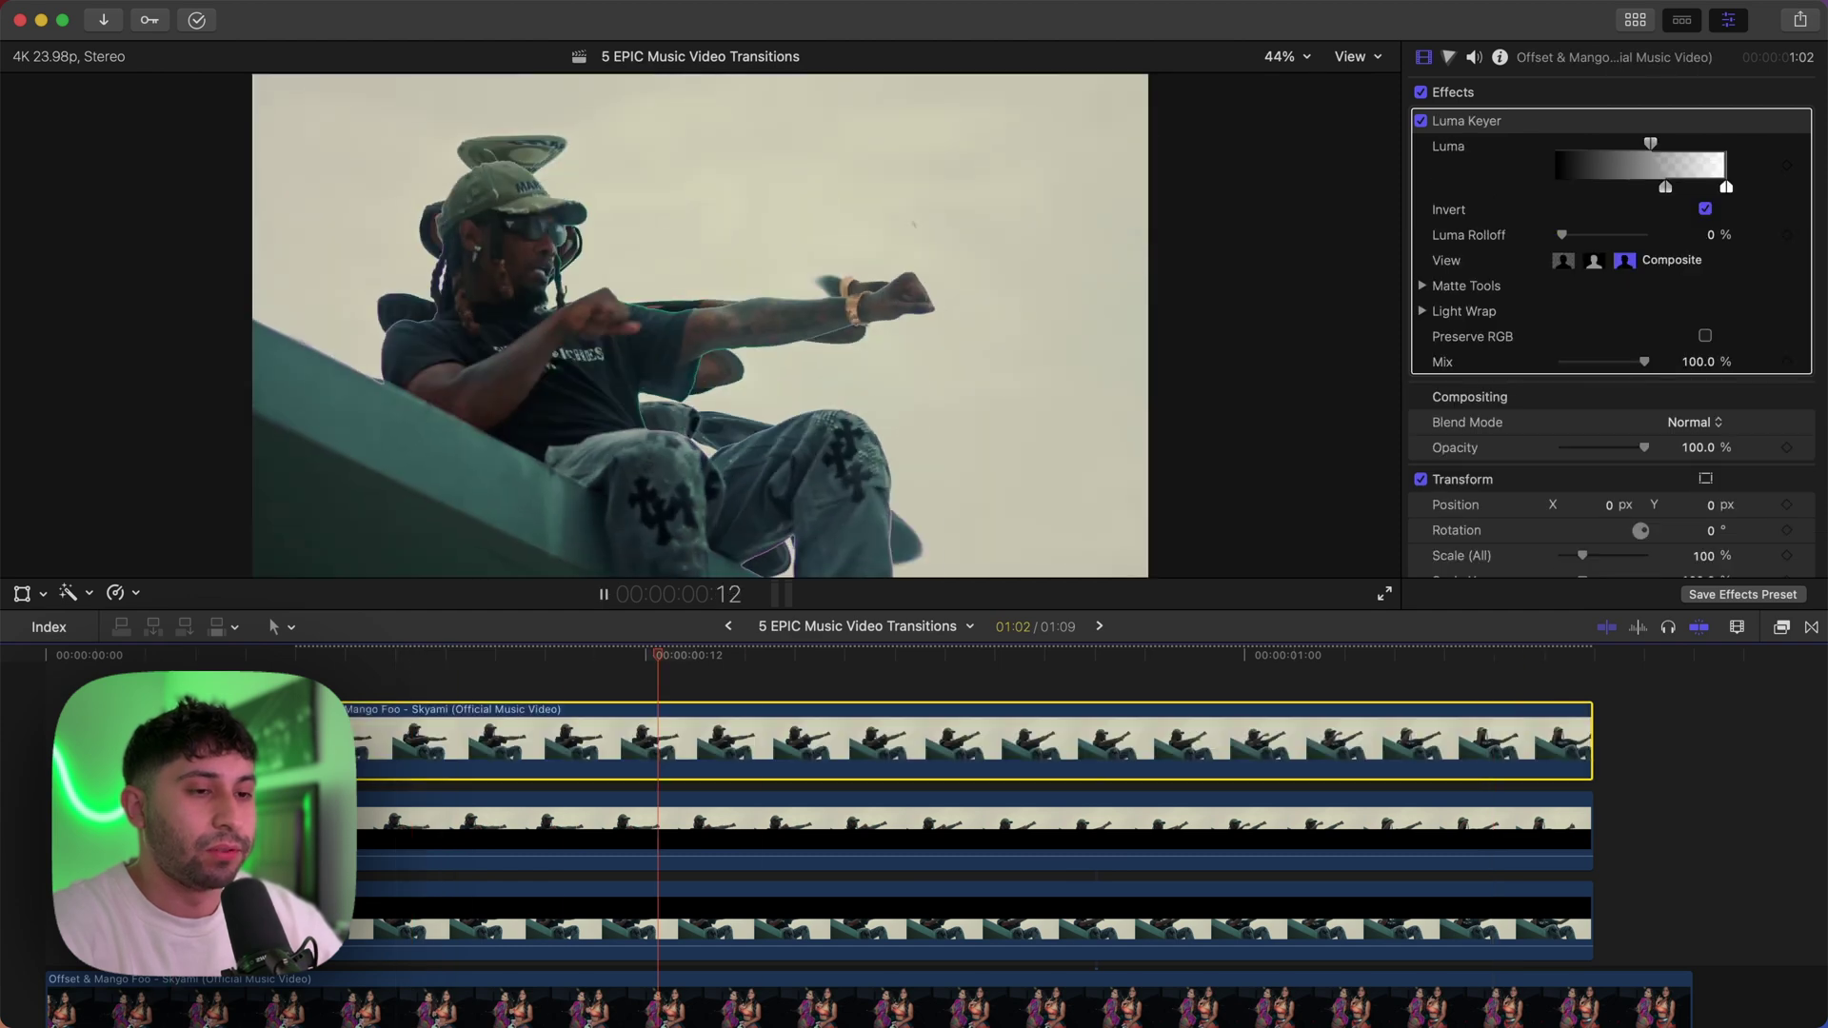
At frame 5, show top1's transform controls, raise its Position Y to 1462.8 px, and keyframe the transform.
click(359, 808)
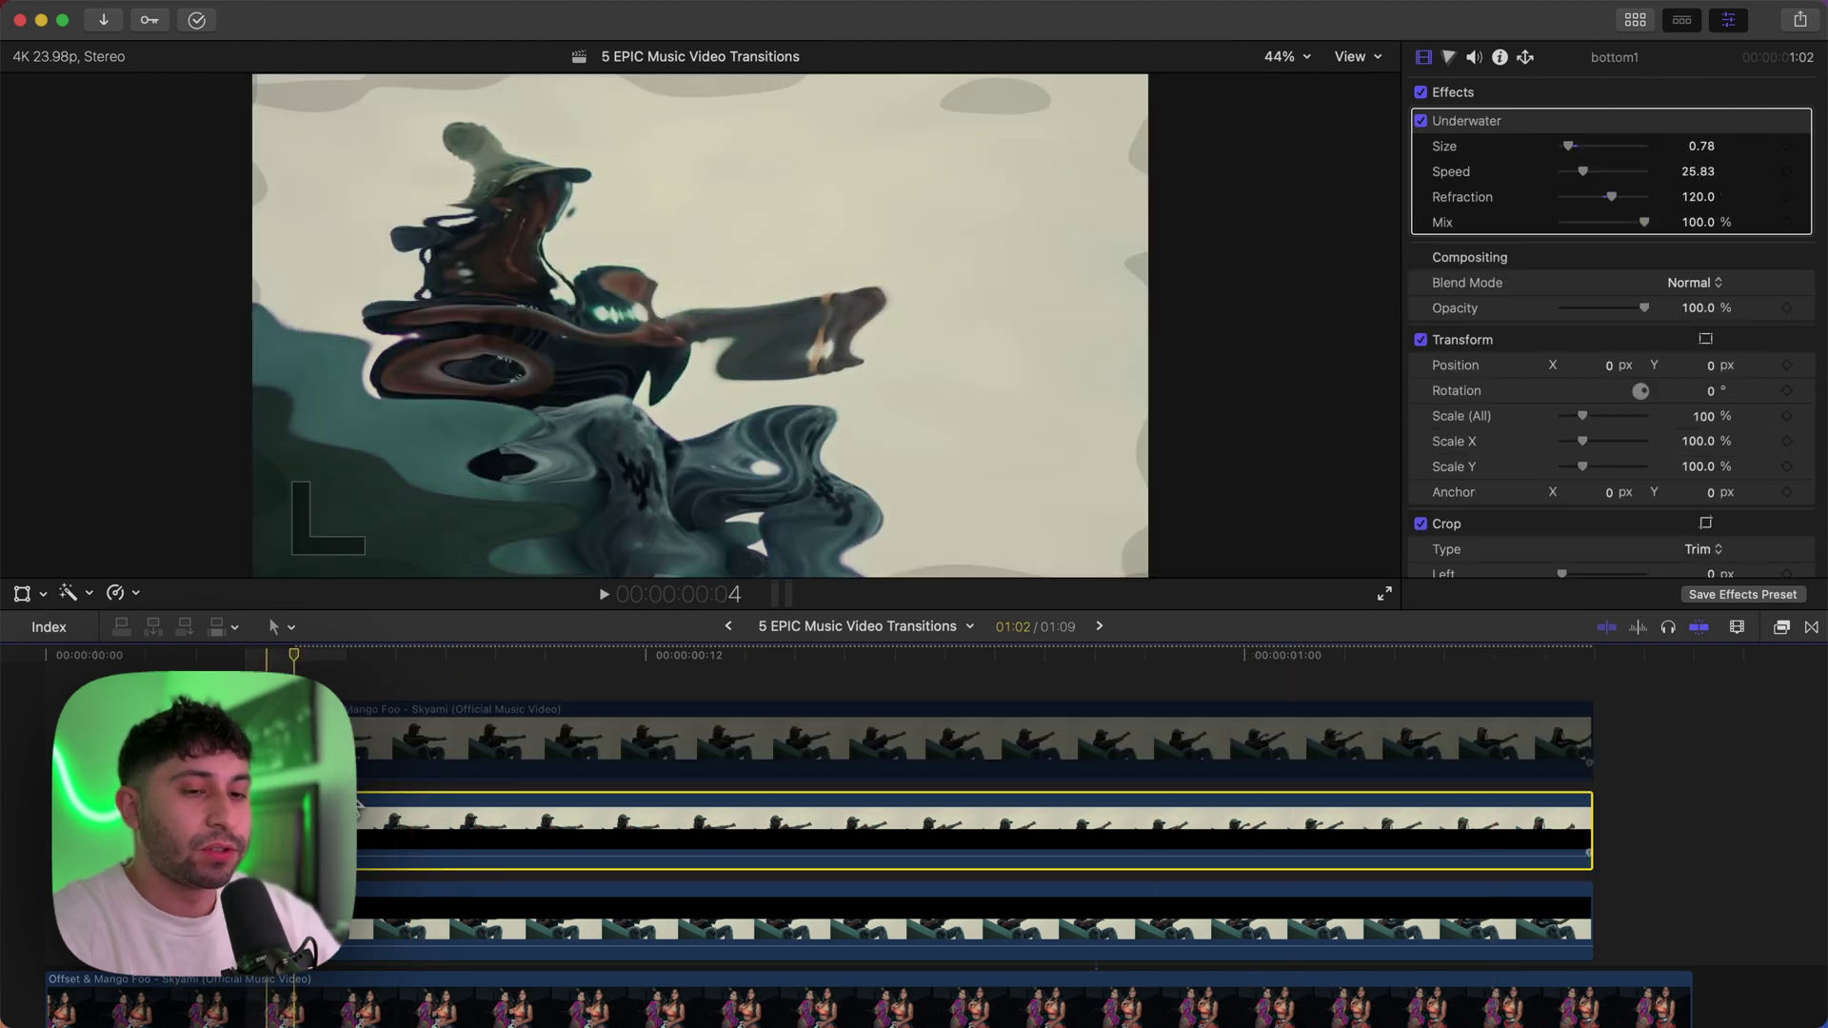
click(22, 594)
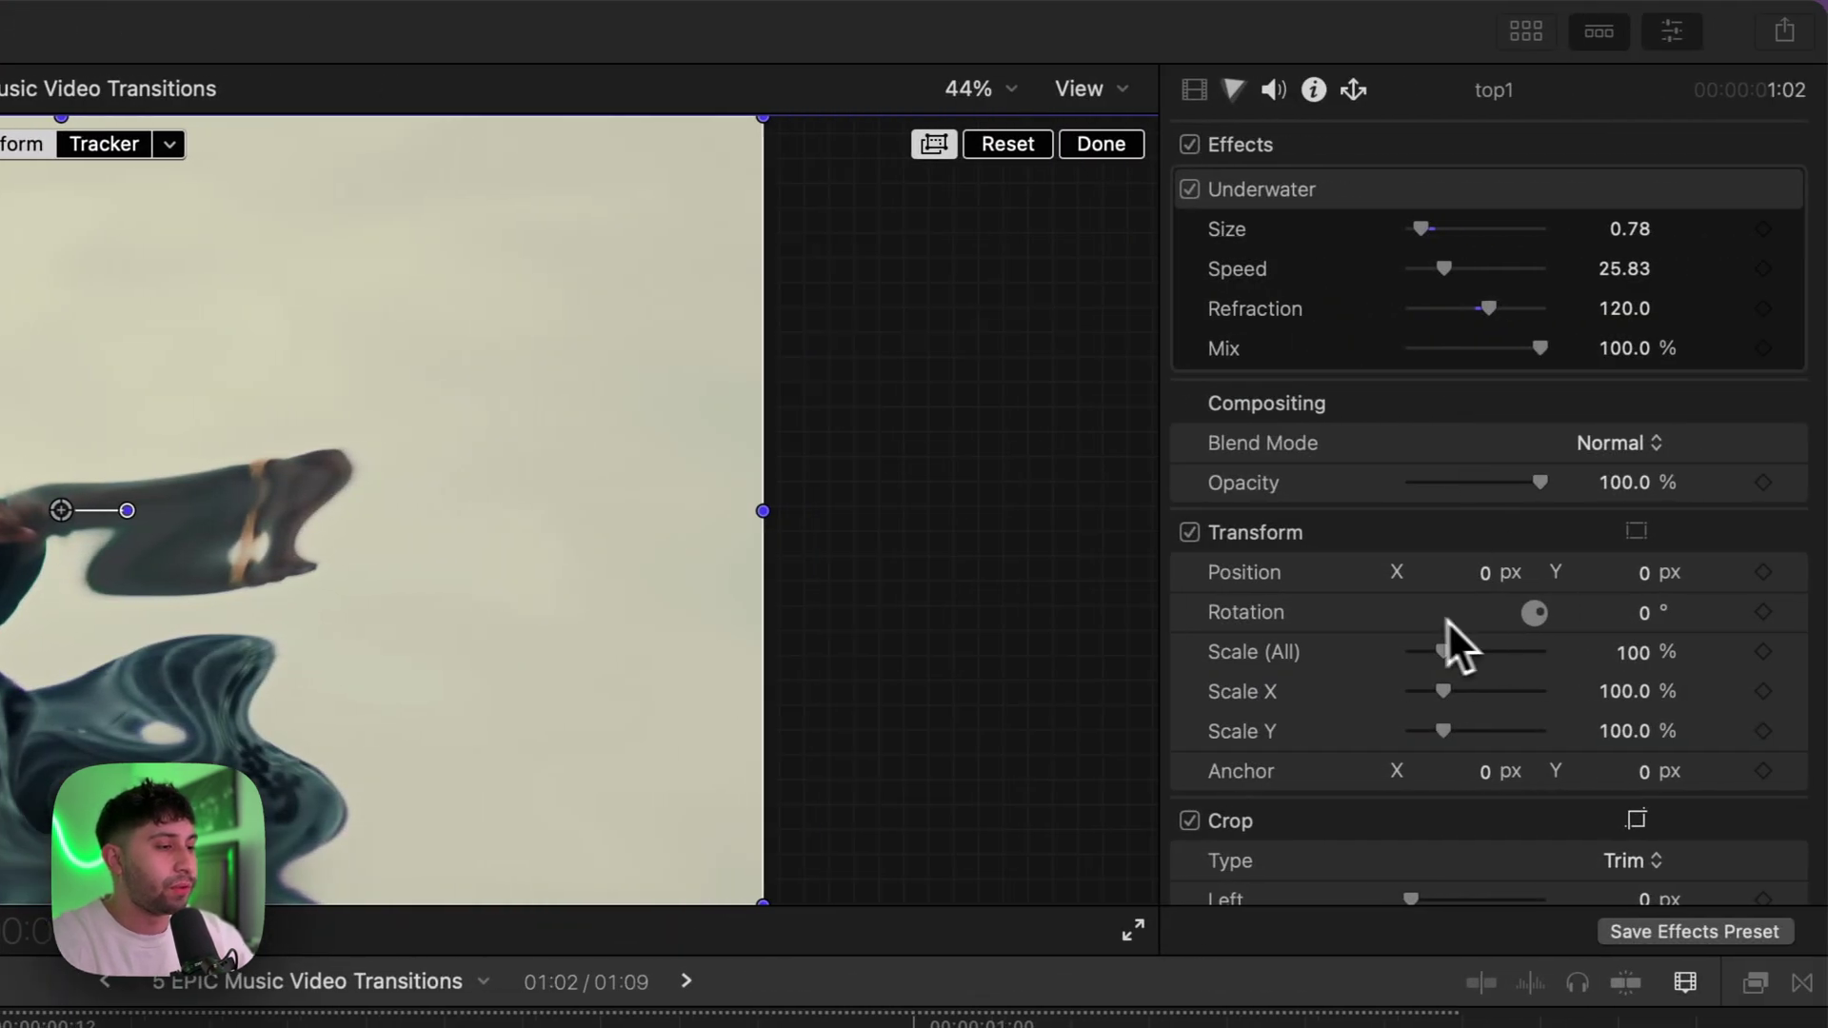
scroll(1390, 436, down, 2)
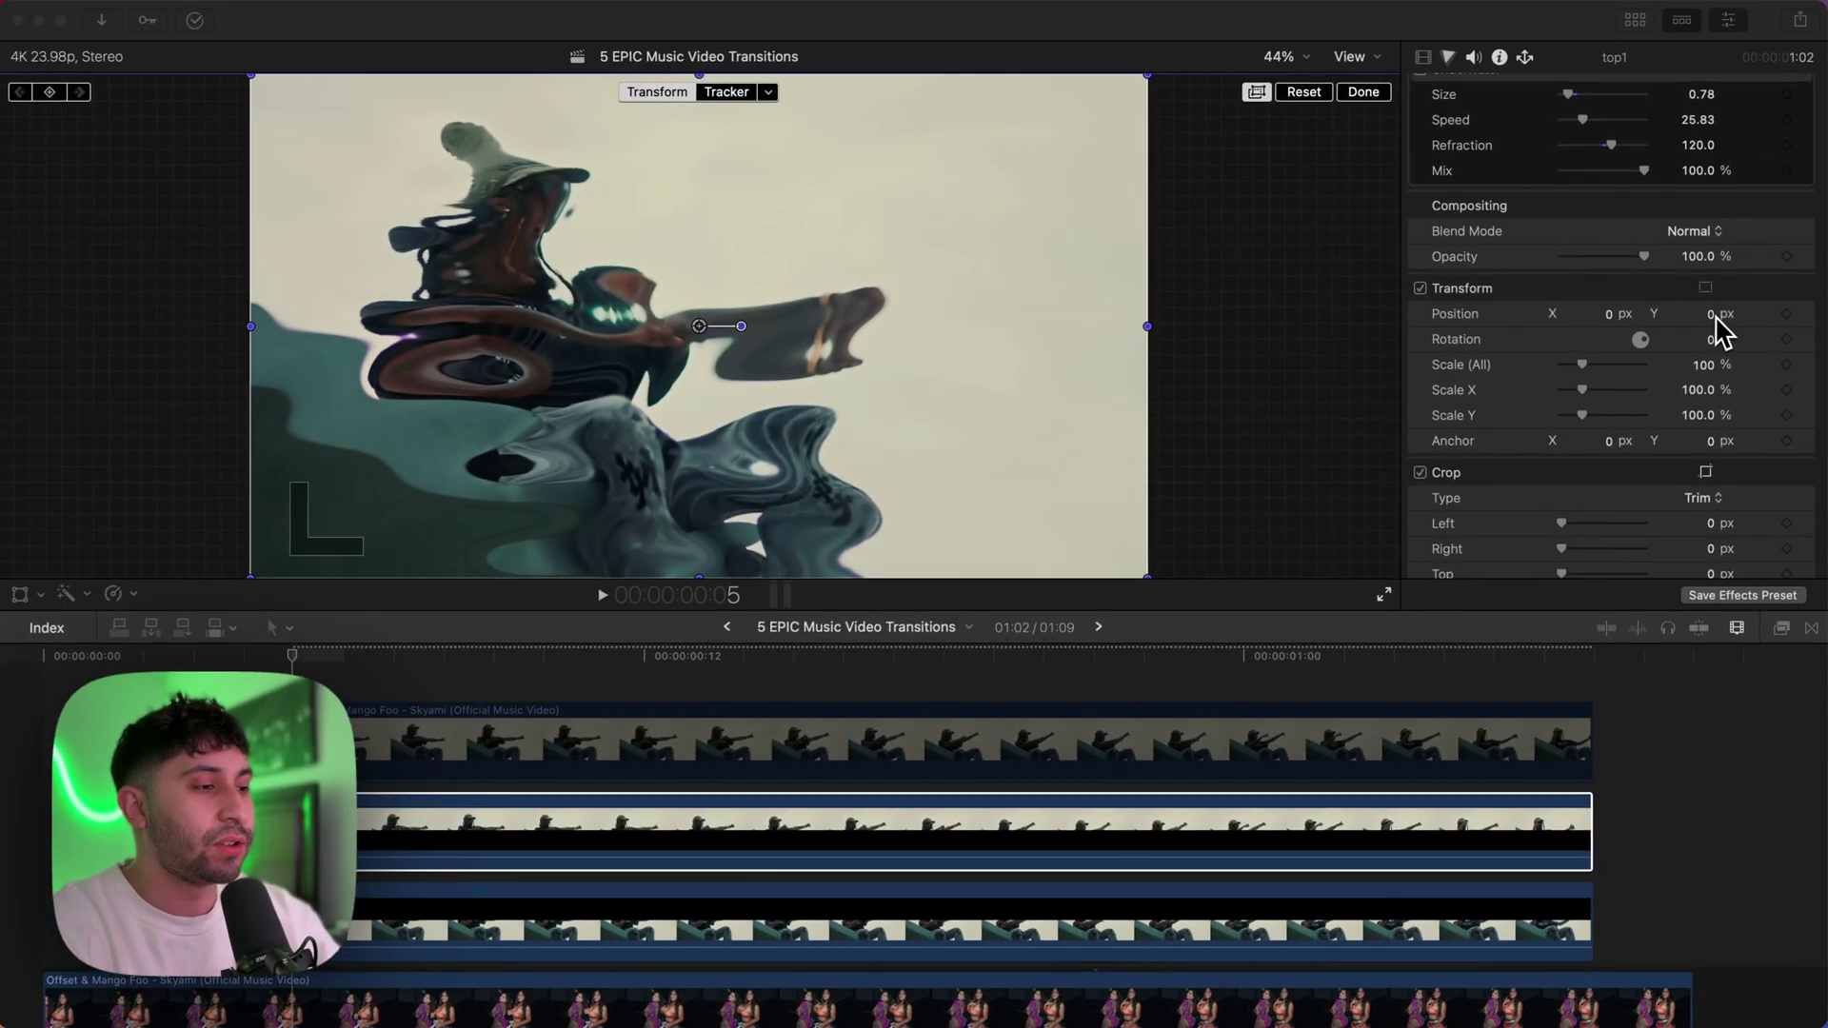
drag(1648, 492, 1642, 498)
drag(1714, 334, 1714, 334)
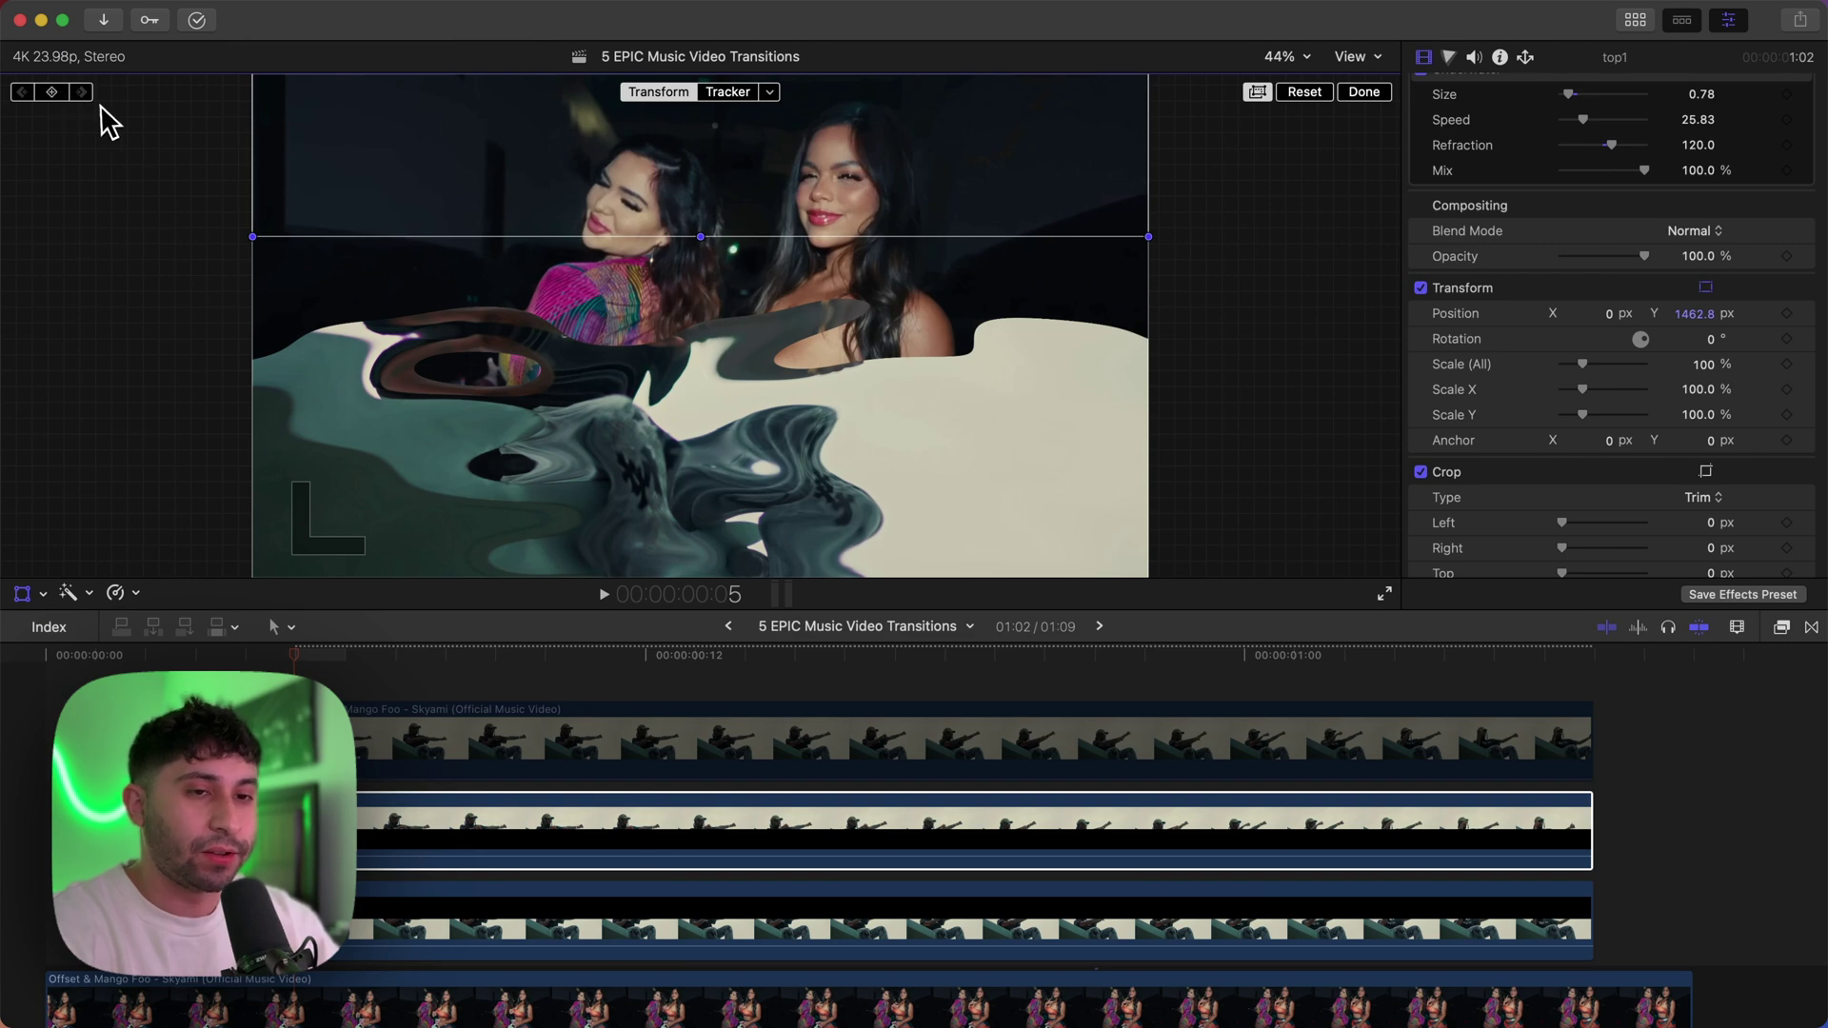
At frame 18, set top1's Position Y to 0 px and close the transform controls.
drag(294, 655, 996, 651)
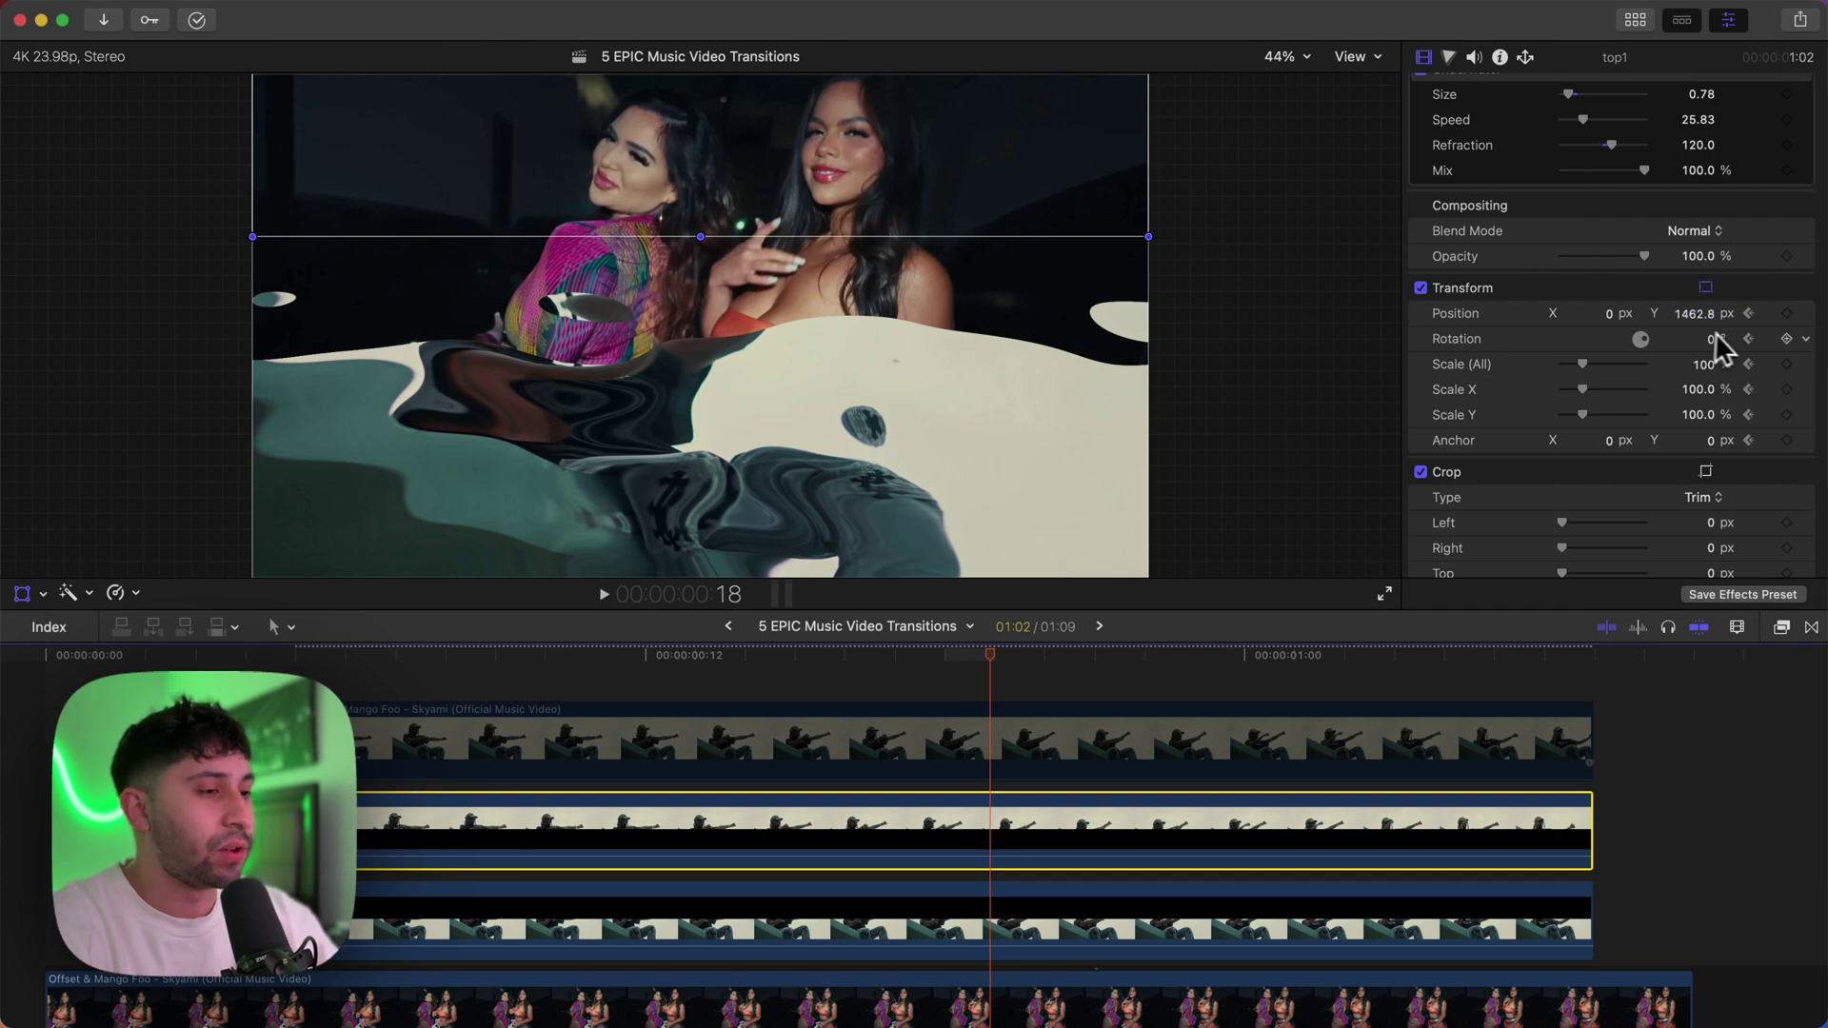
click(1696, 314)
text(0)
key(Return)
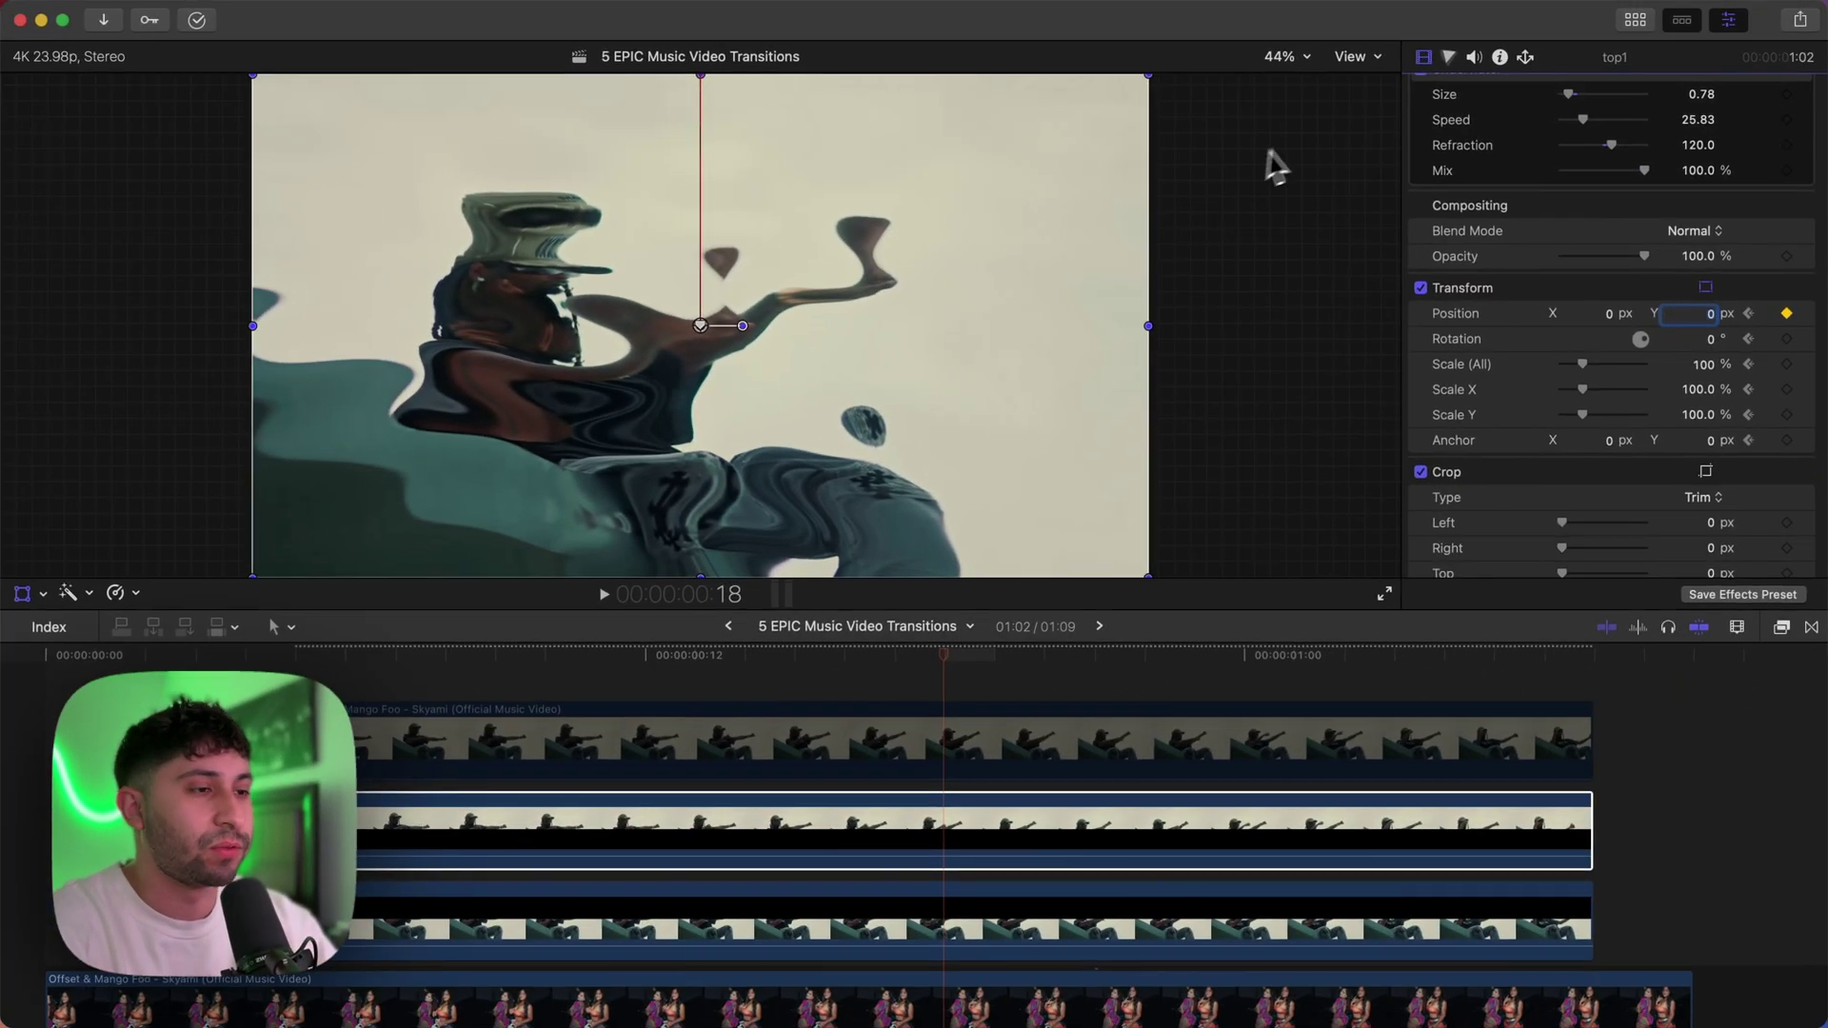
click(1363, 92)
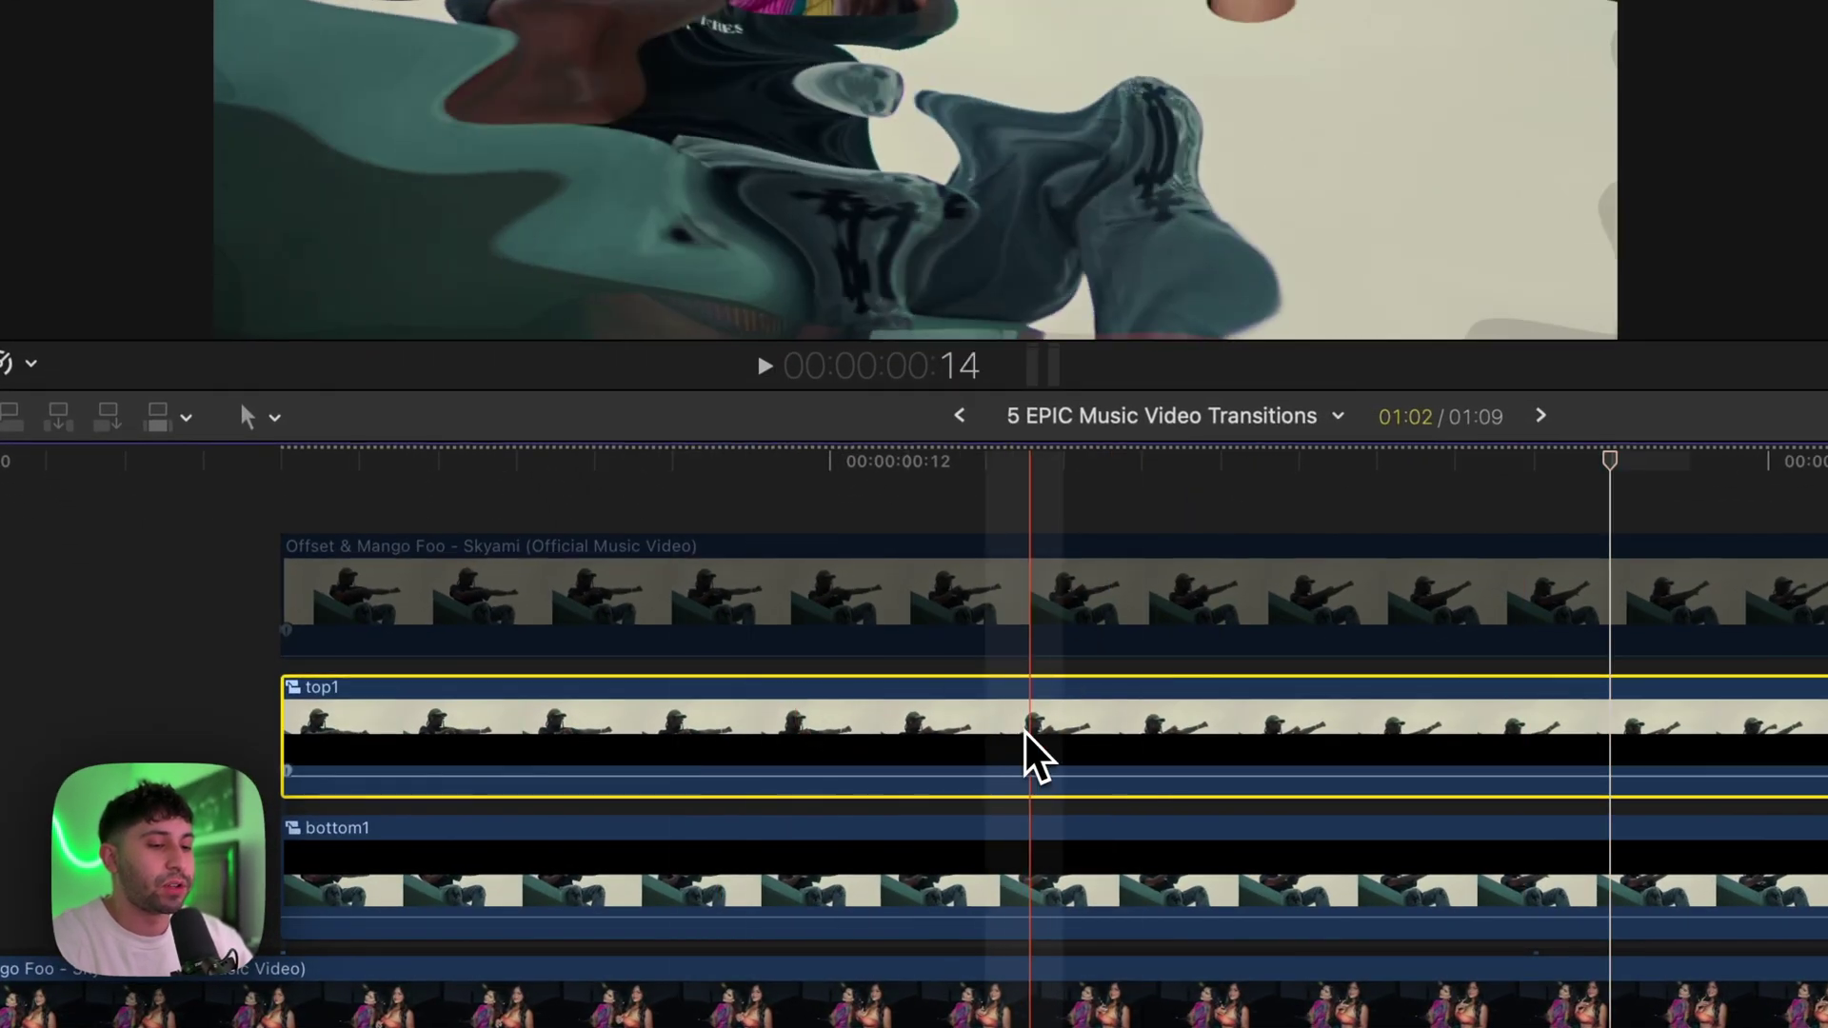
In top1's video animation, move the second Transform keyframe three frames earlier, to frame 15, and hide the animation again.
right_click(777, 833)
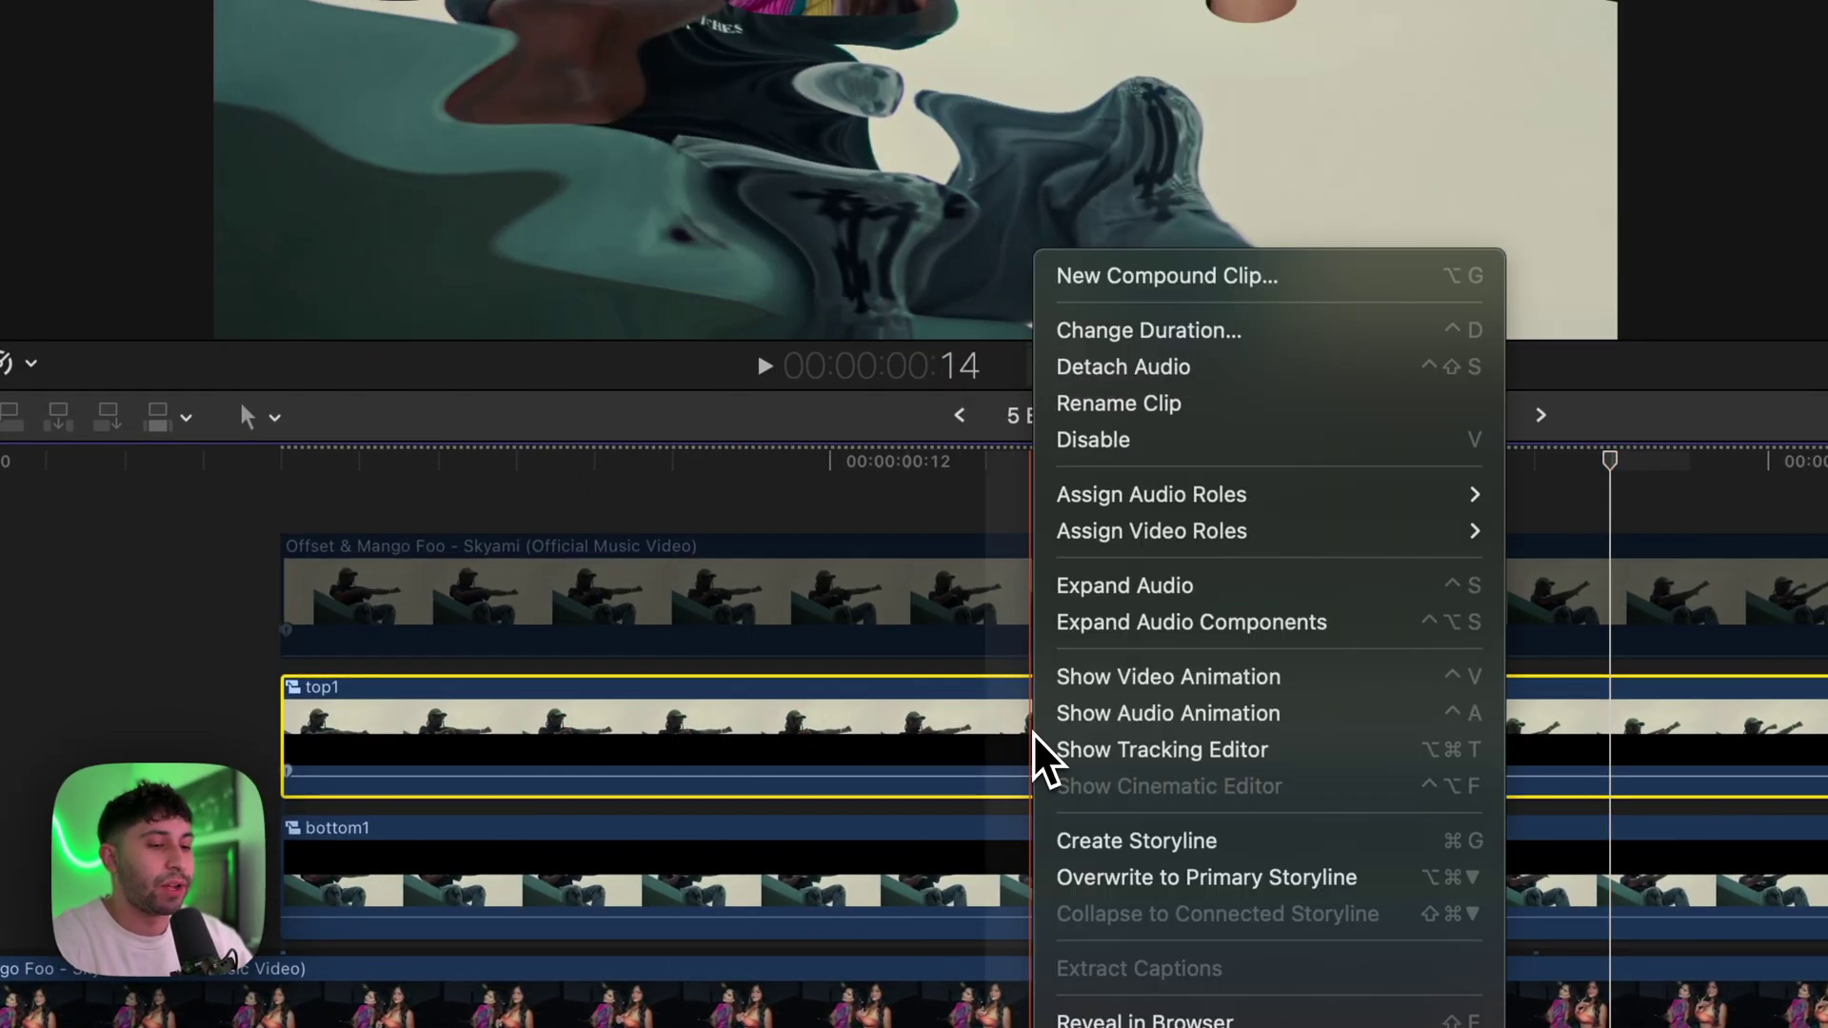
click(1169, 679)
click(454, 603)
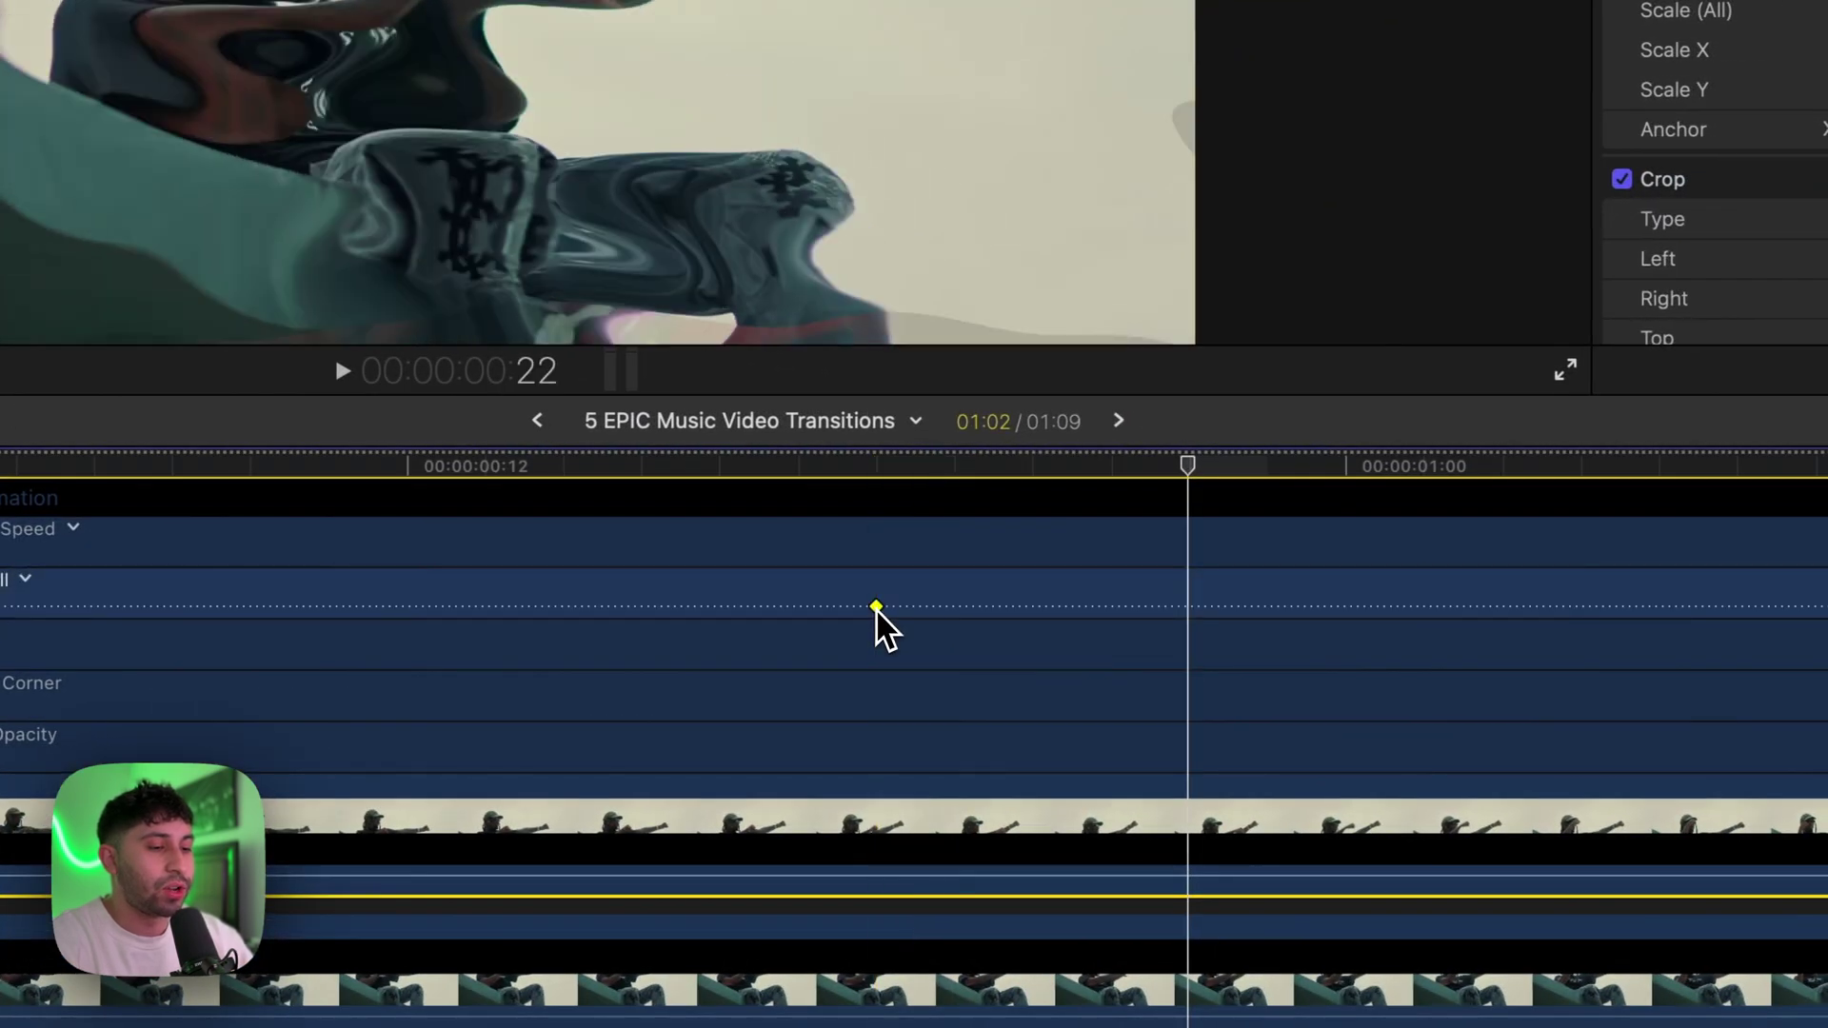
drag(876, 607, 642, 607)
scroll(641, 607, up, 1)
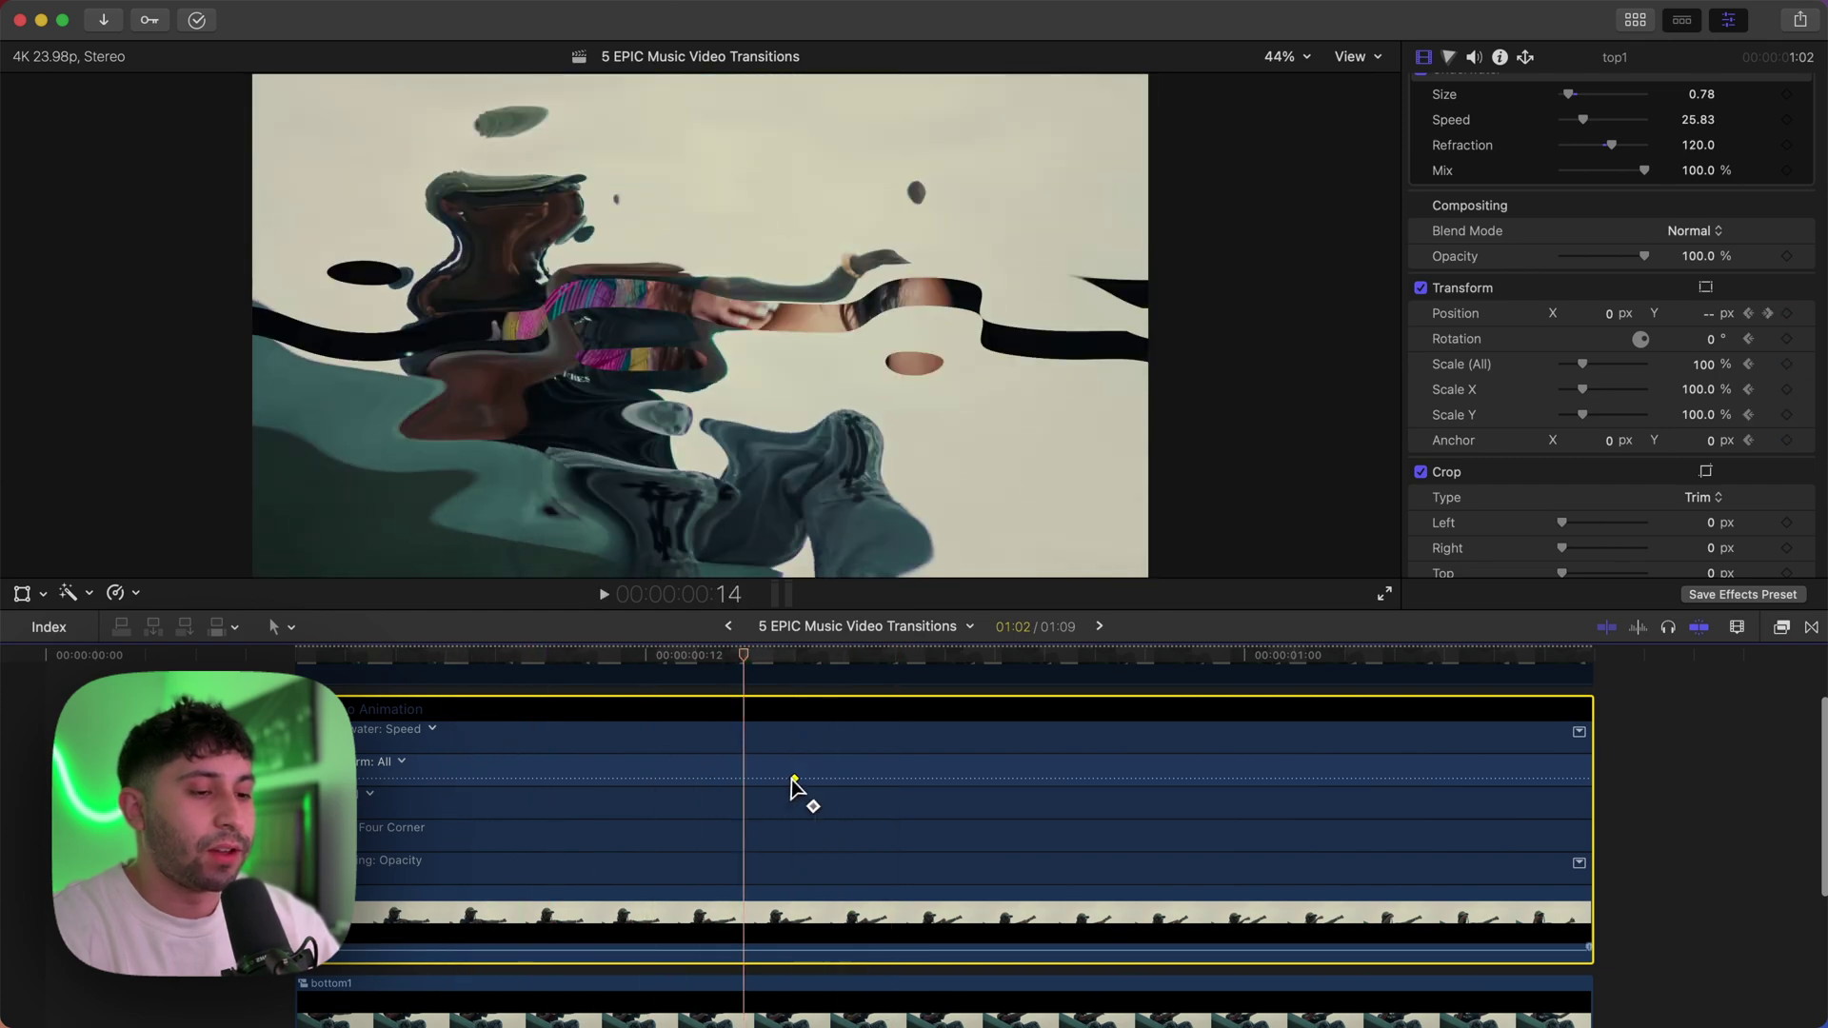
key(ctrl+v)
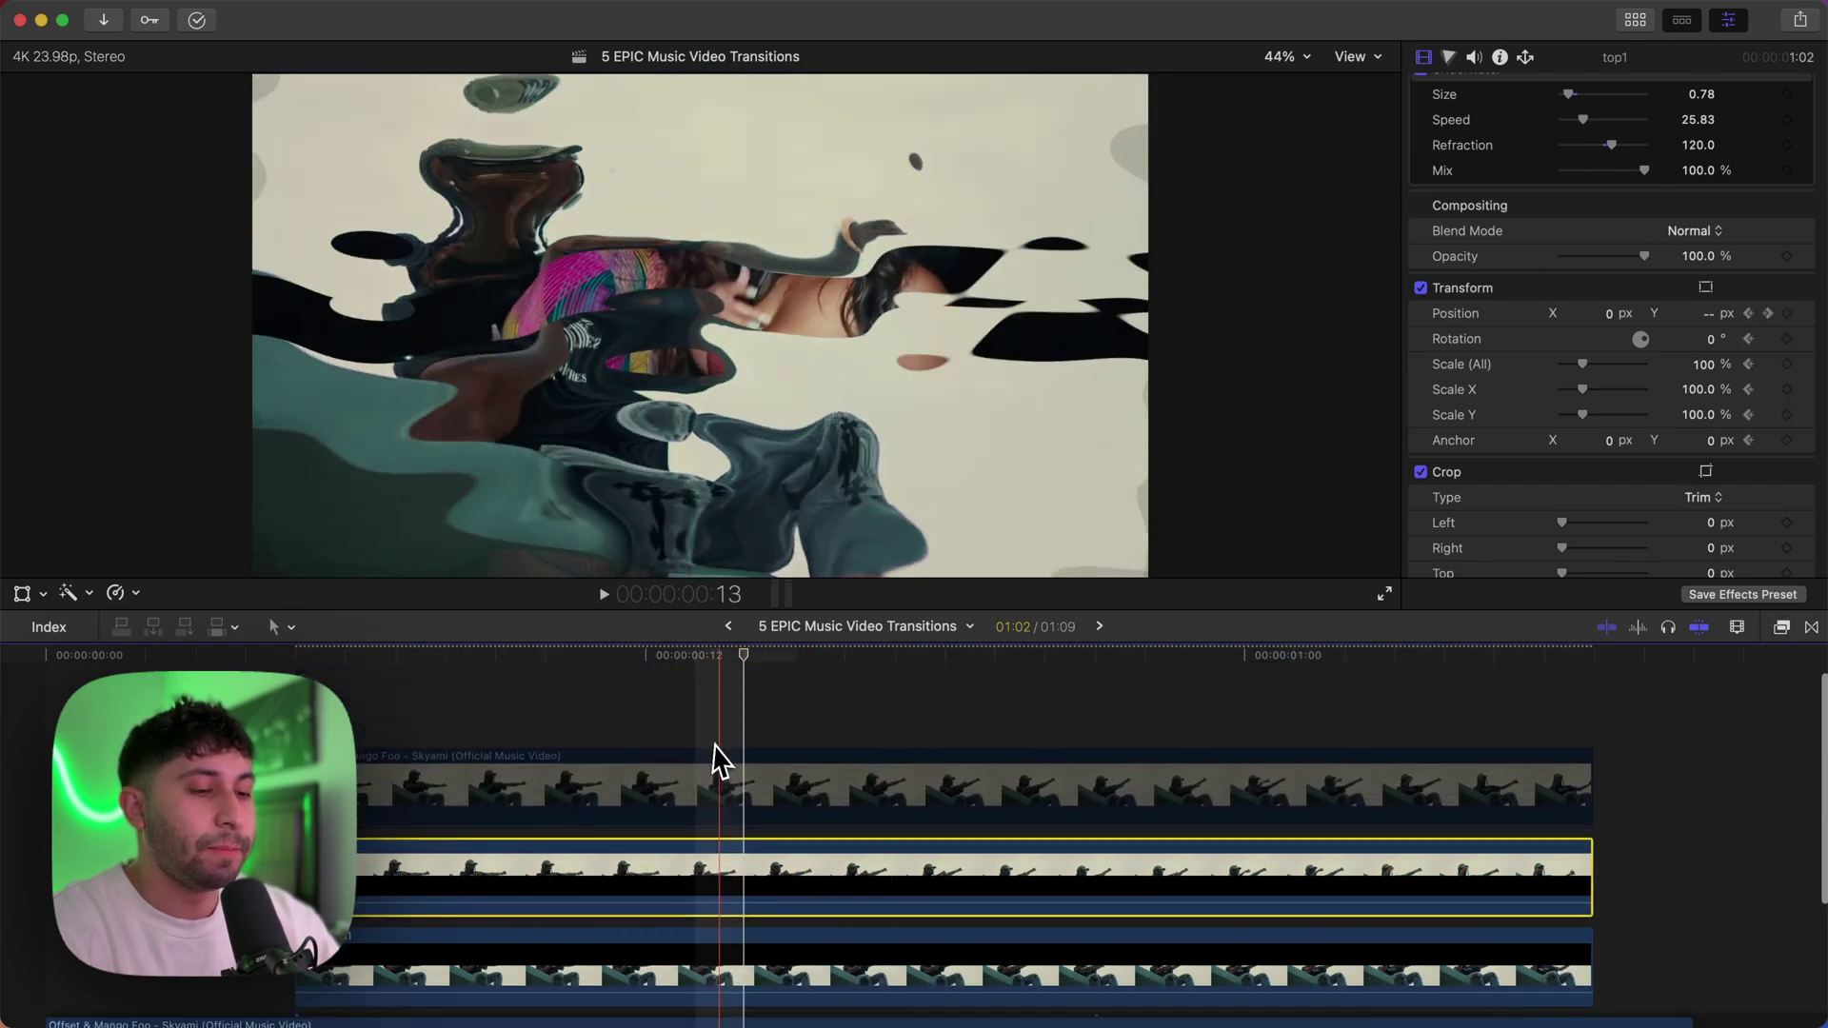
At frame 5, show bottom1's transform controls, lower its Position Y to -1308.5 px, and keyframe the transform.
scroll(714, 759, down, 3)
click(807, 809)
key(v)
key(v)
click(352, 552)
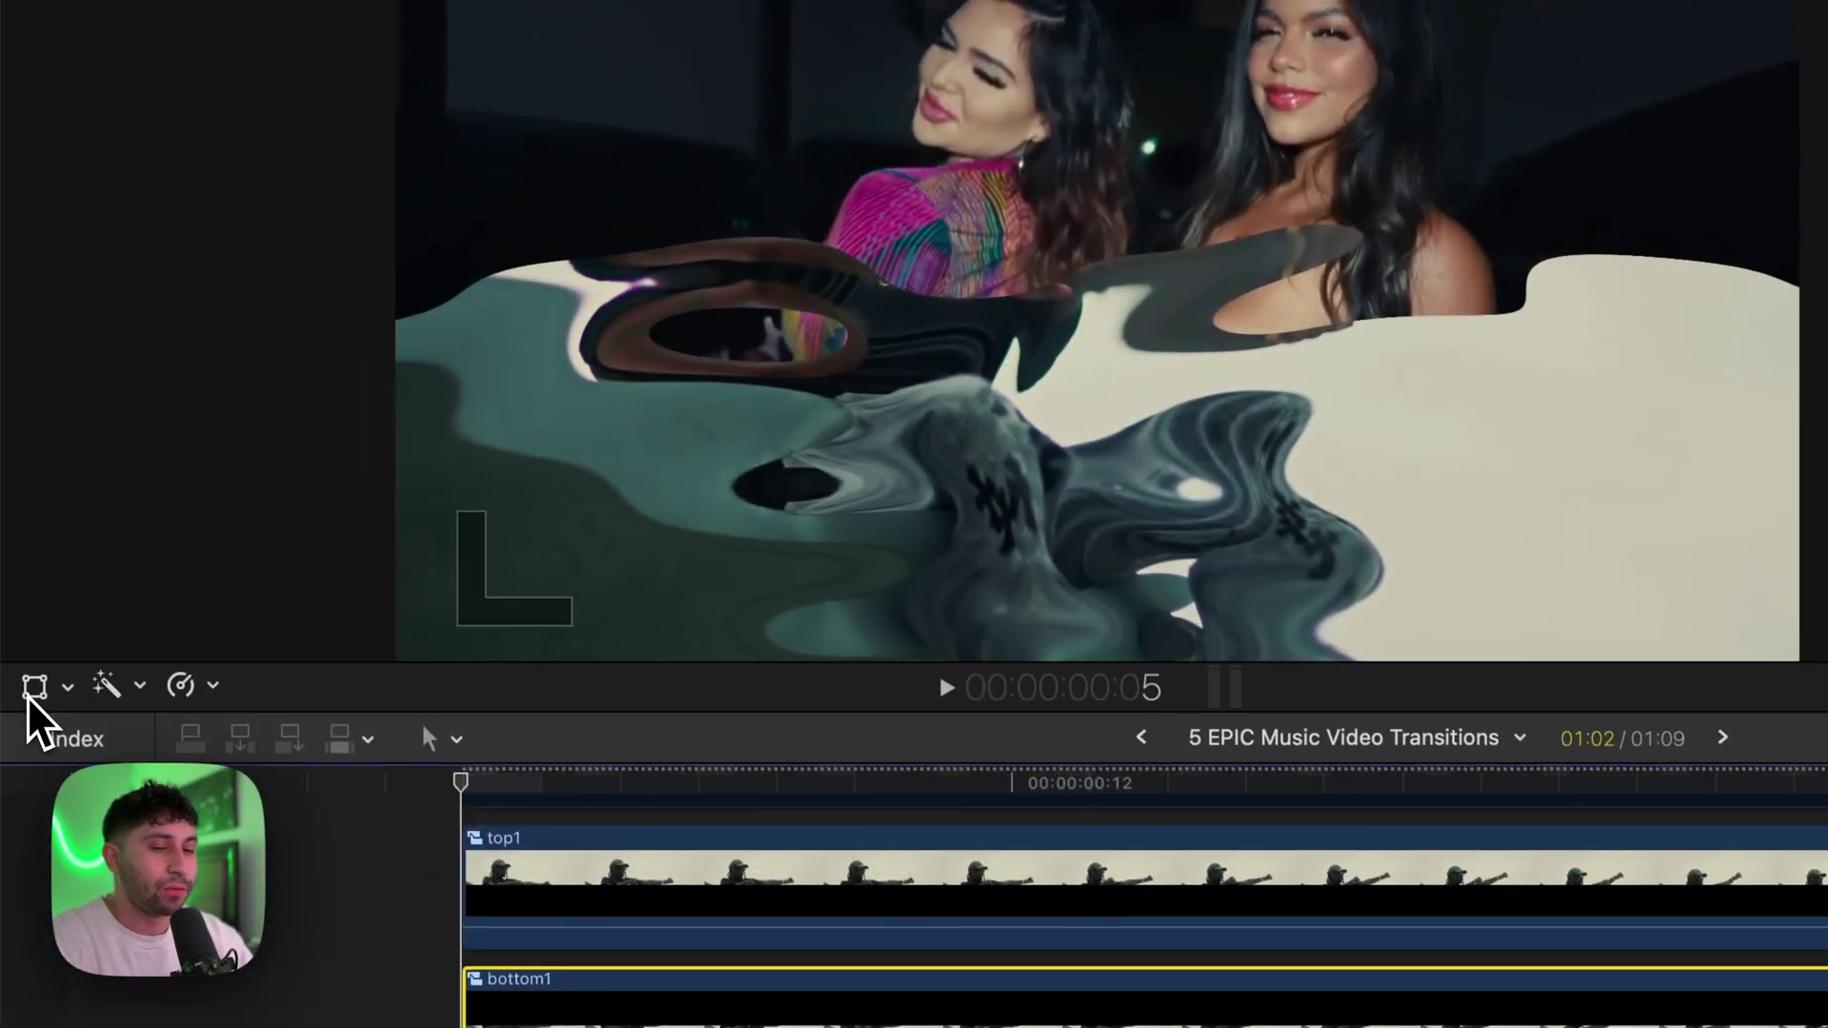
click(30, 691)
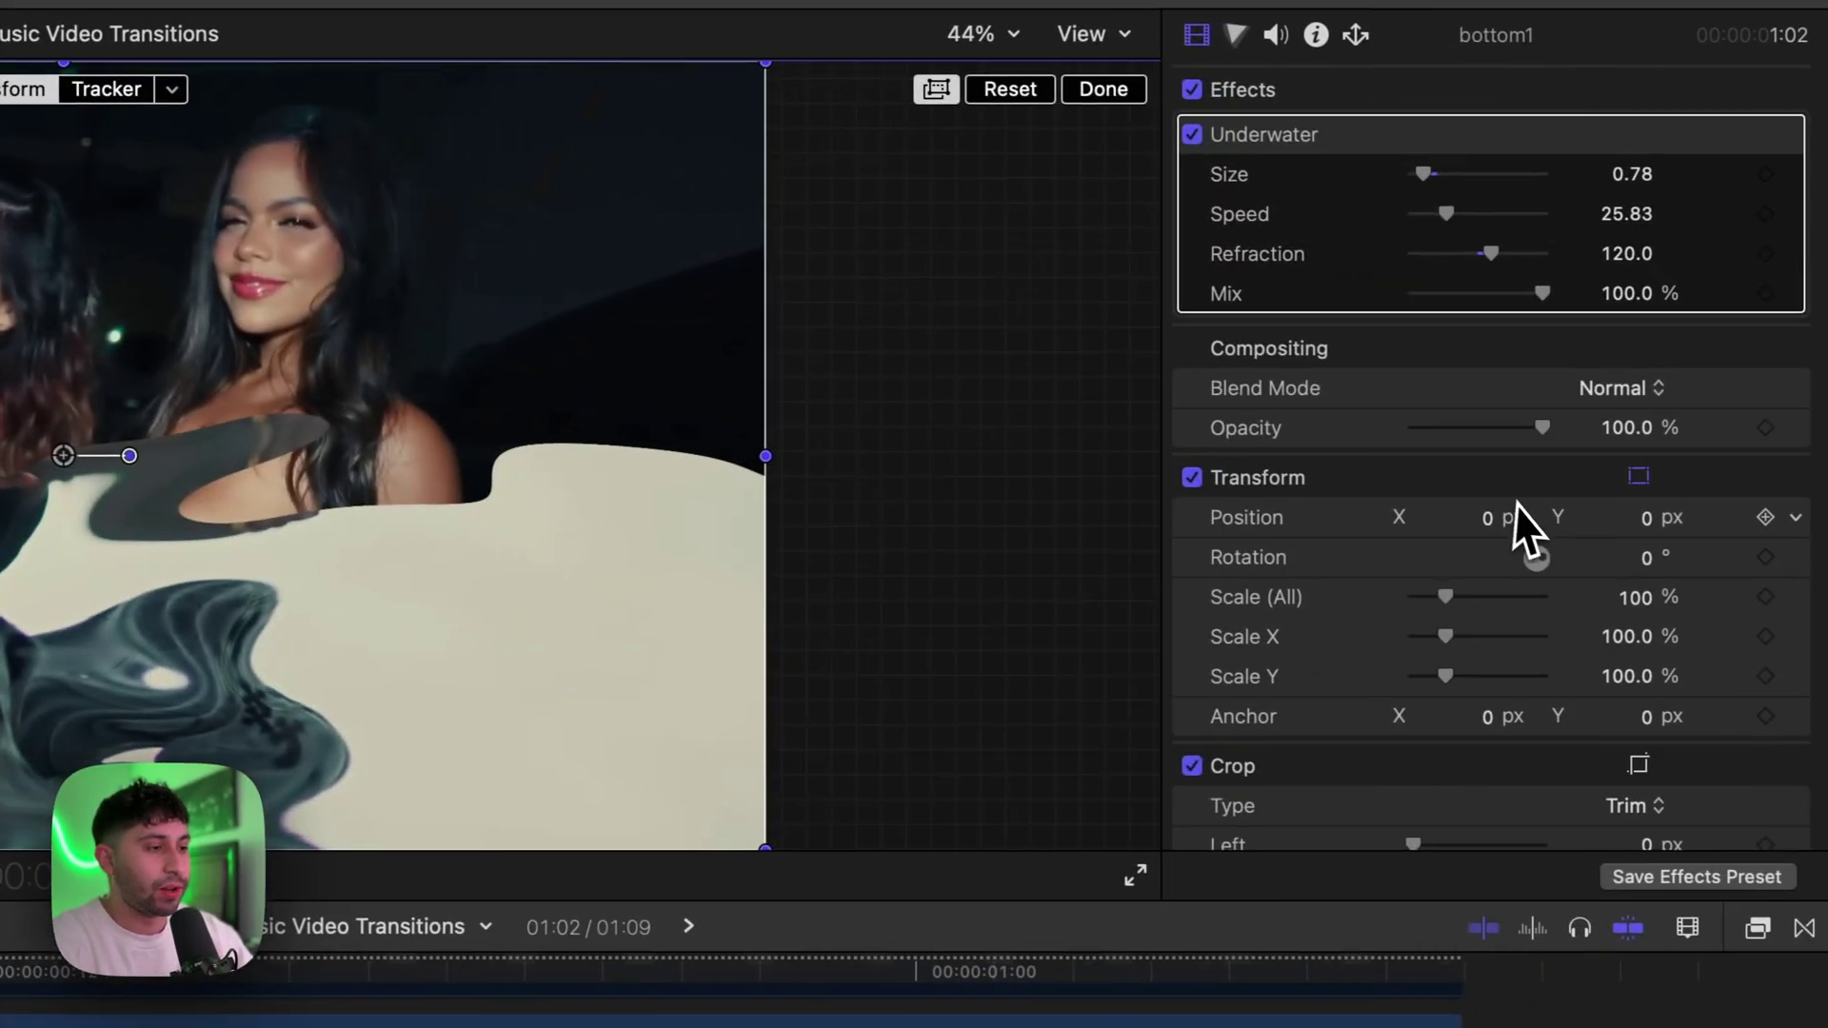
drag(1642, 522, 1653, 519)
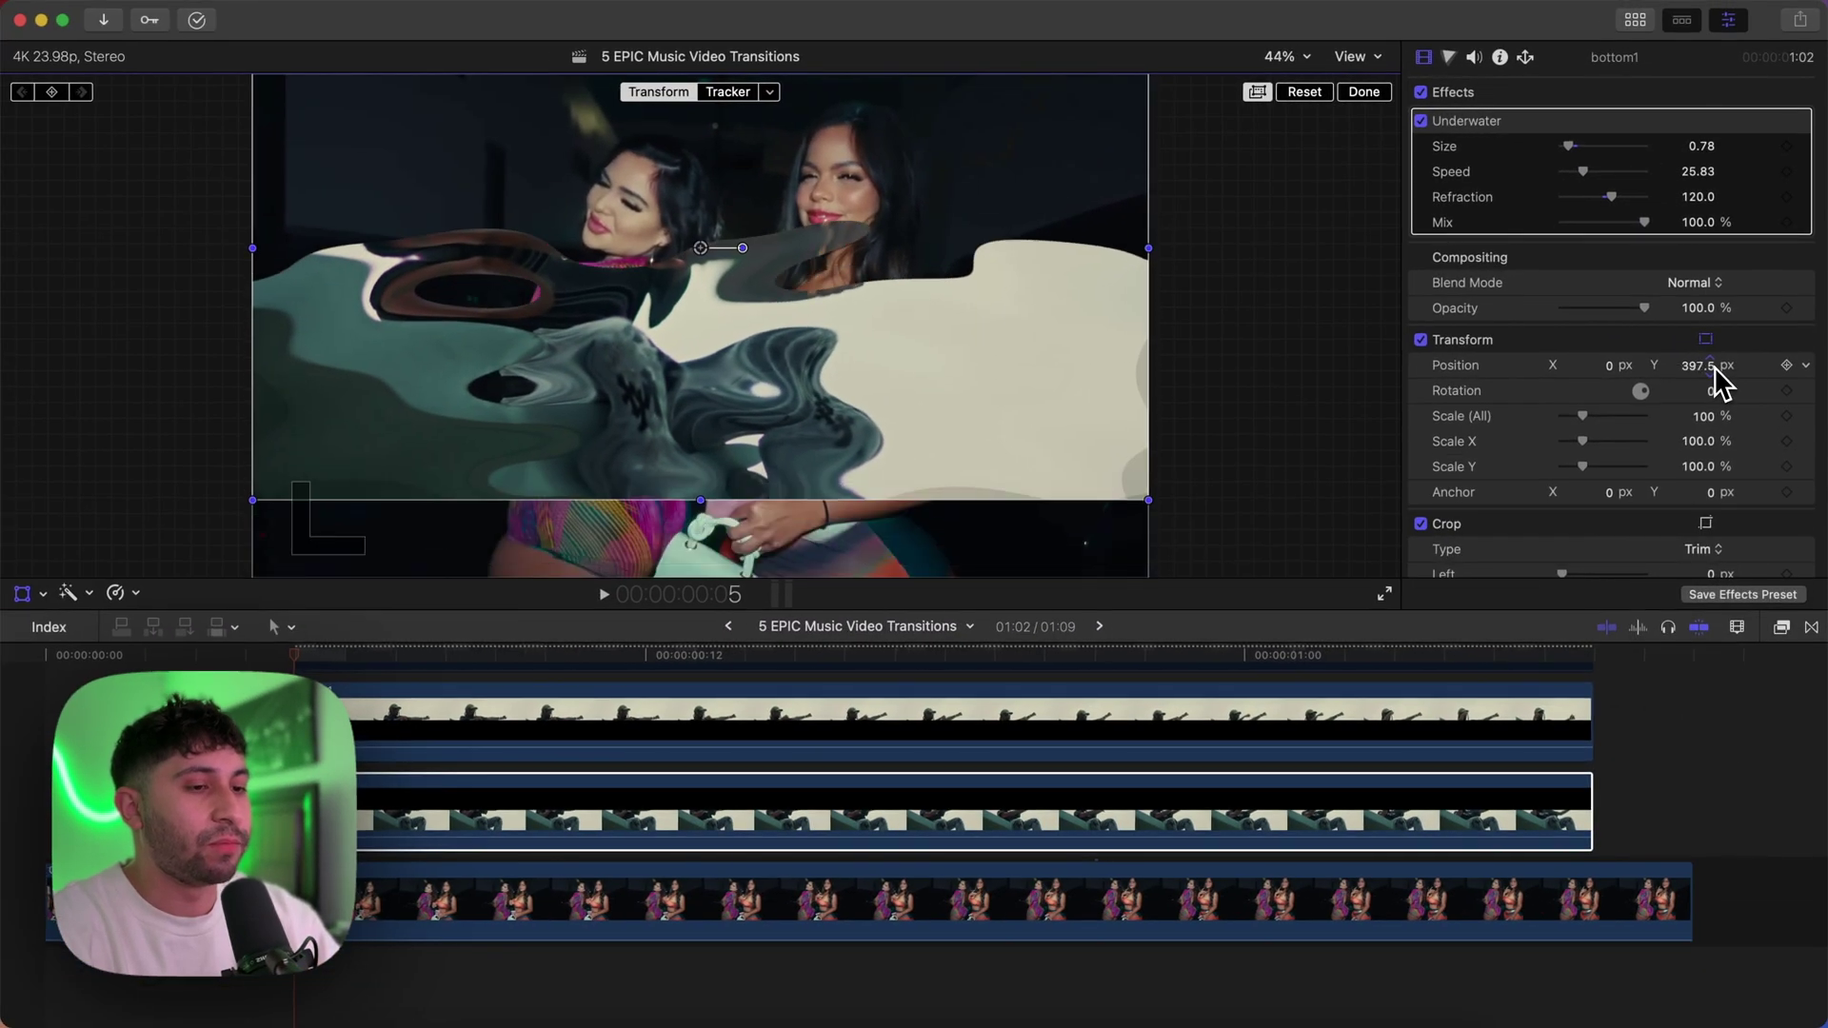
drag(1714, 365, 1714, 365)
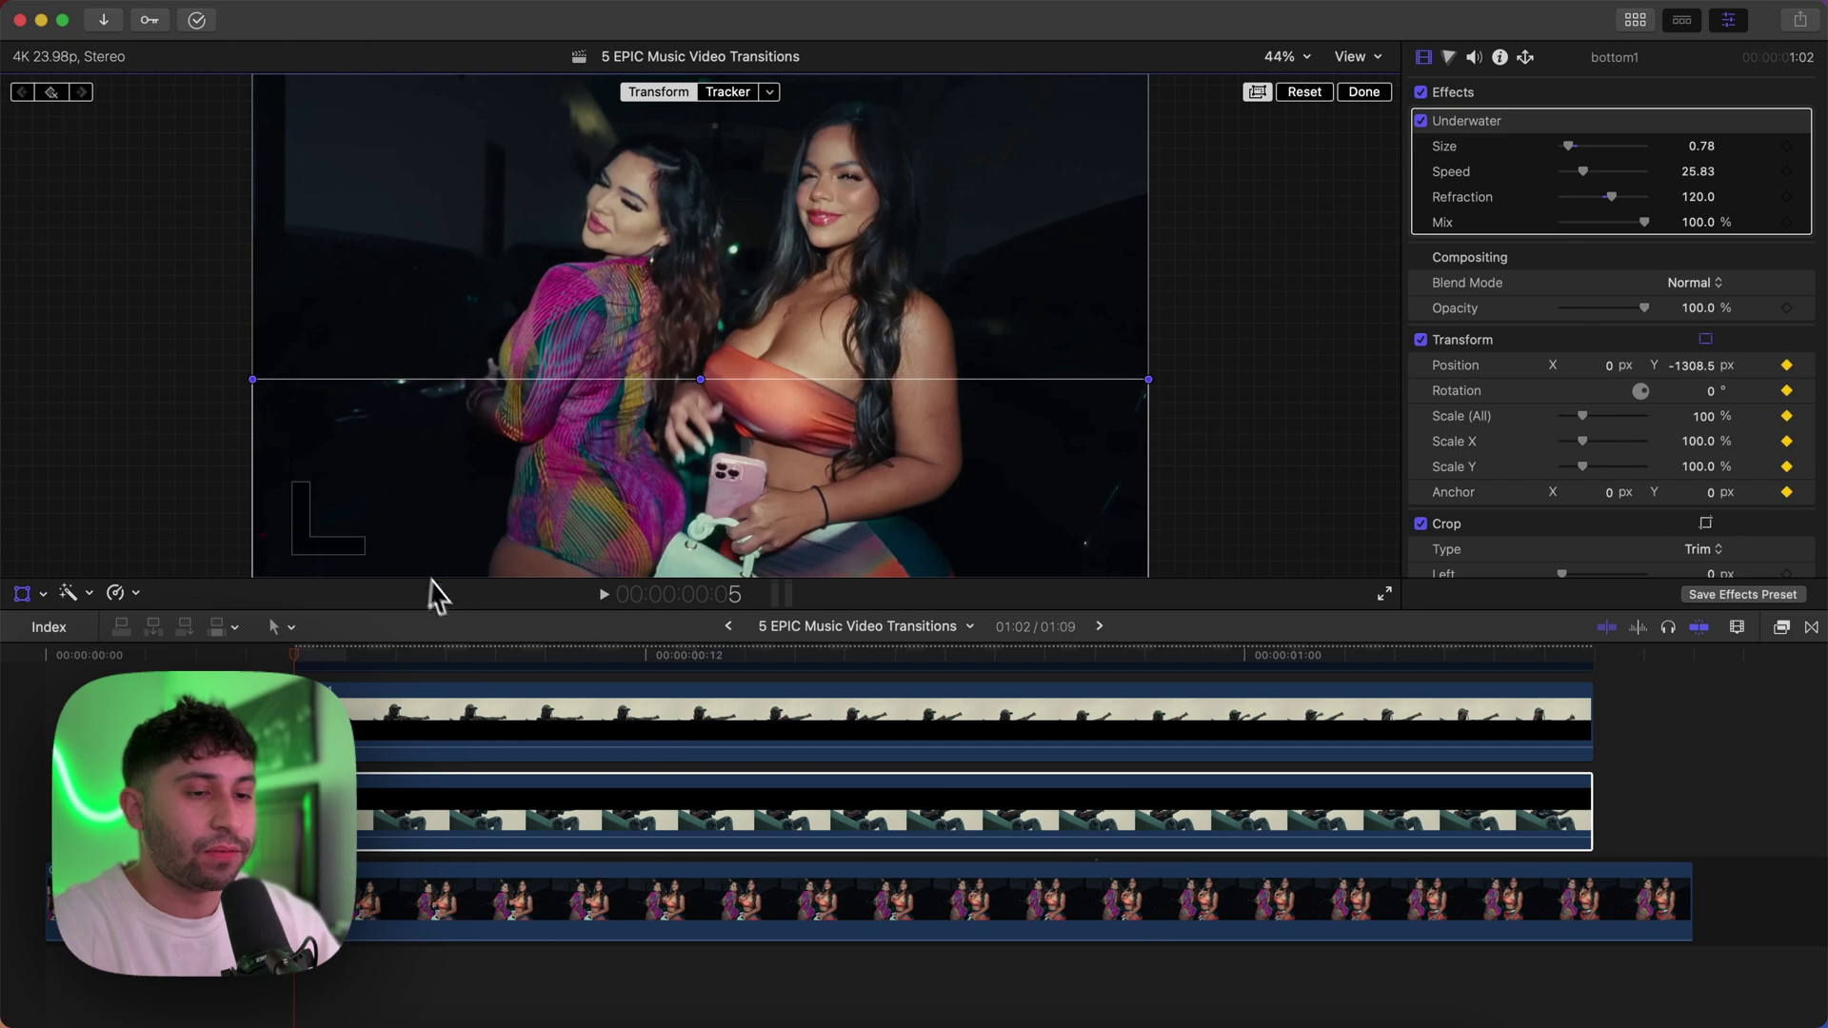
At frame 15, set bottom1's Position Y to 0 px and scrub back through the slide-in.
drag(419, 644, 802, 647)
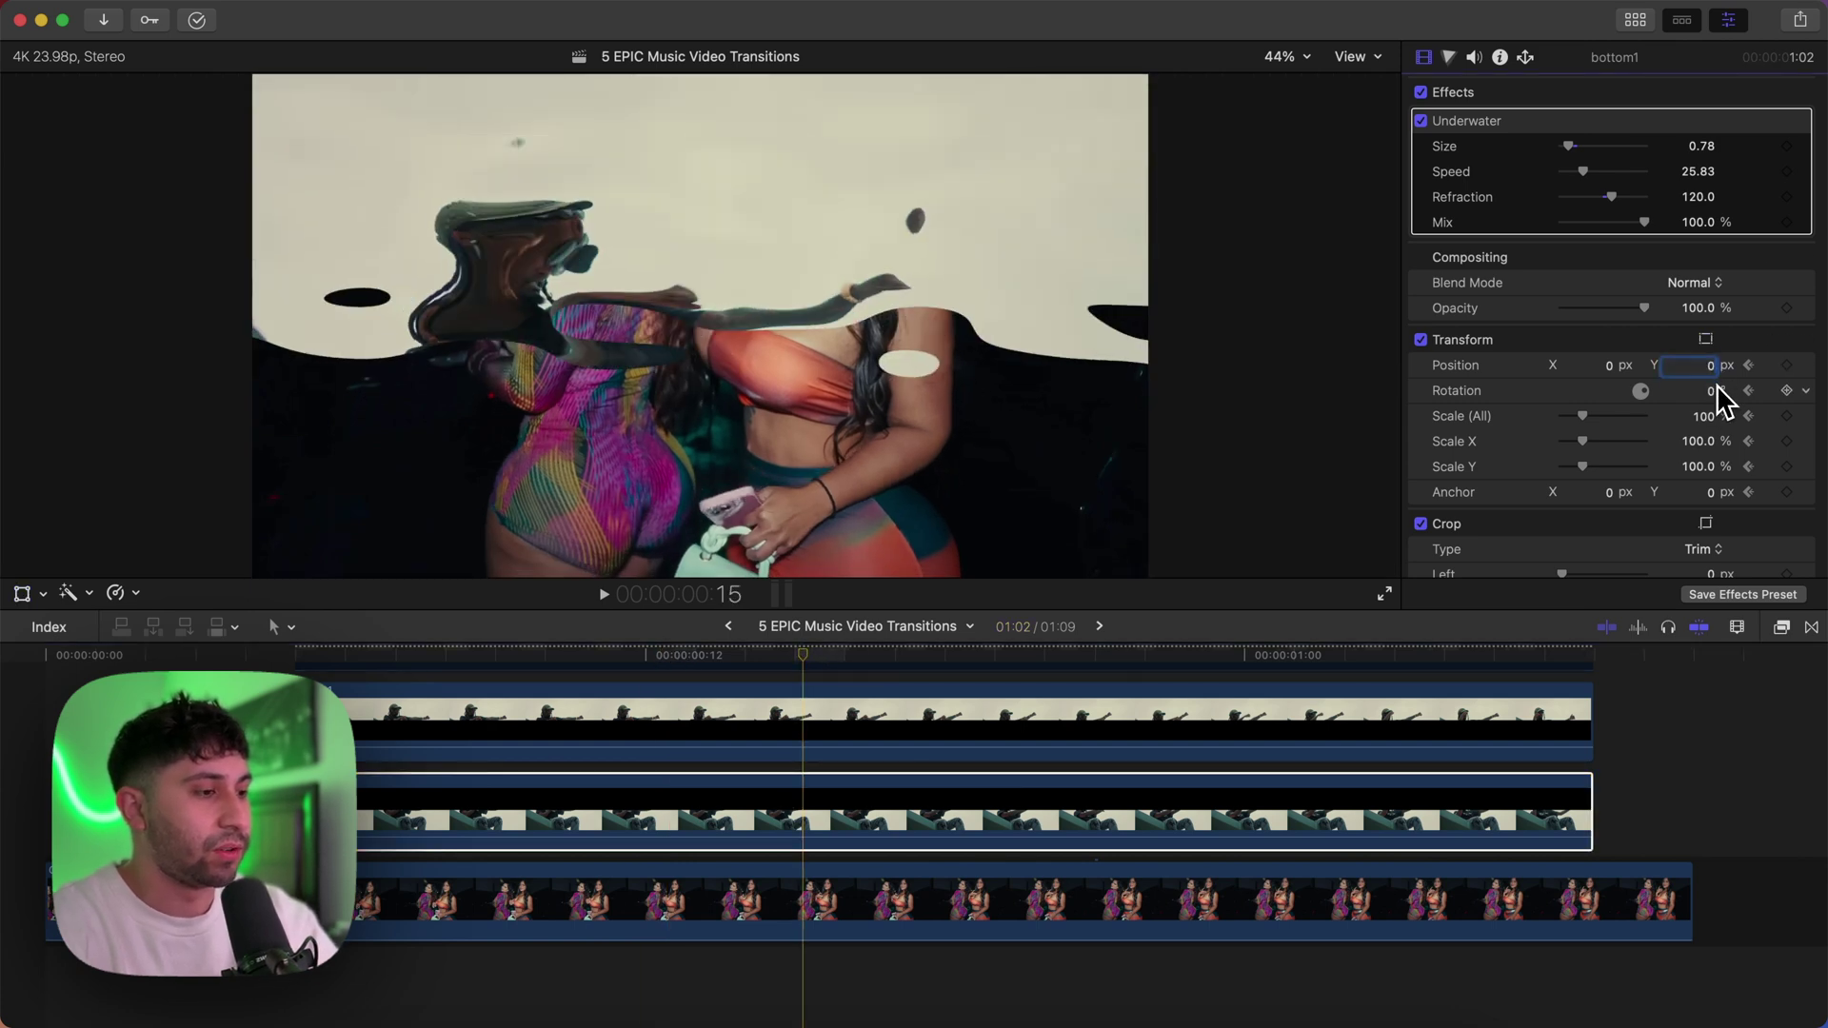
text(0)
key(Return)
drag(559, 657, 388, 643)
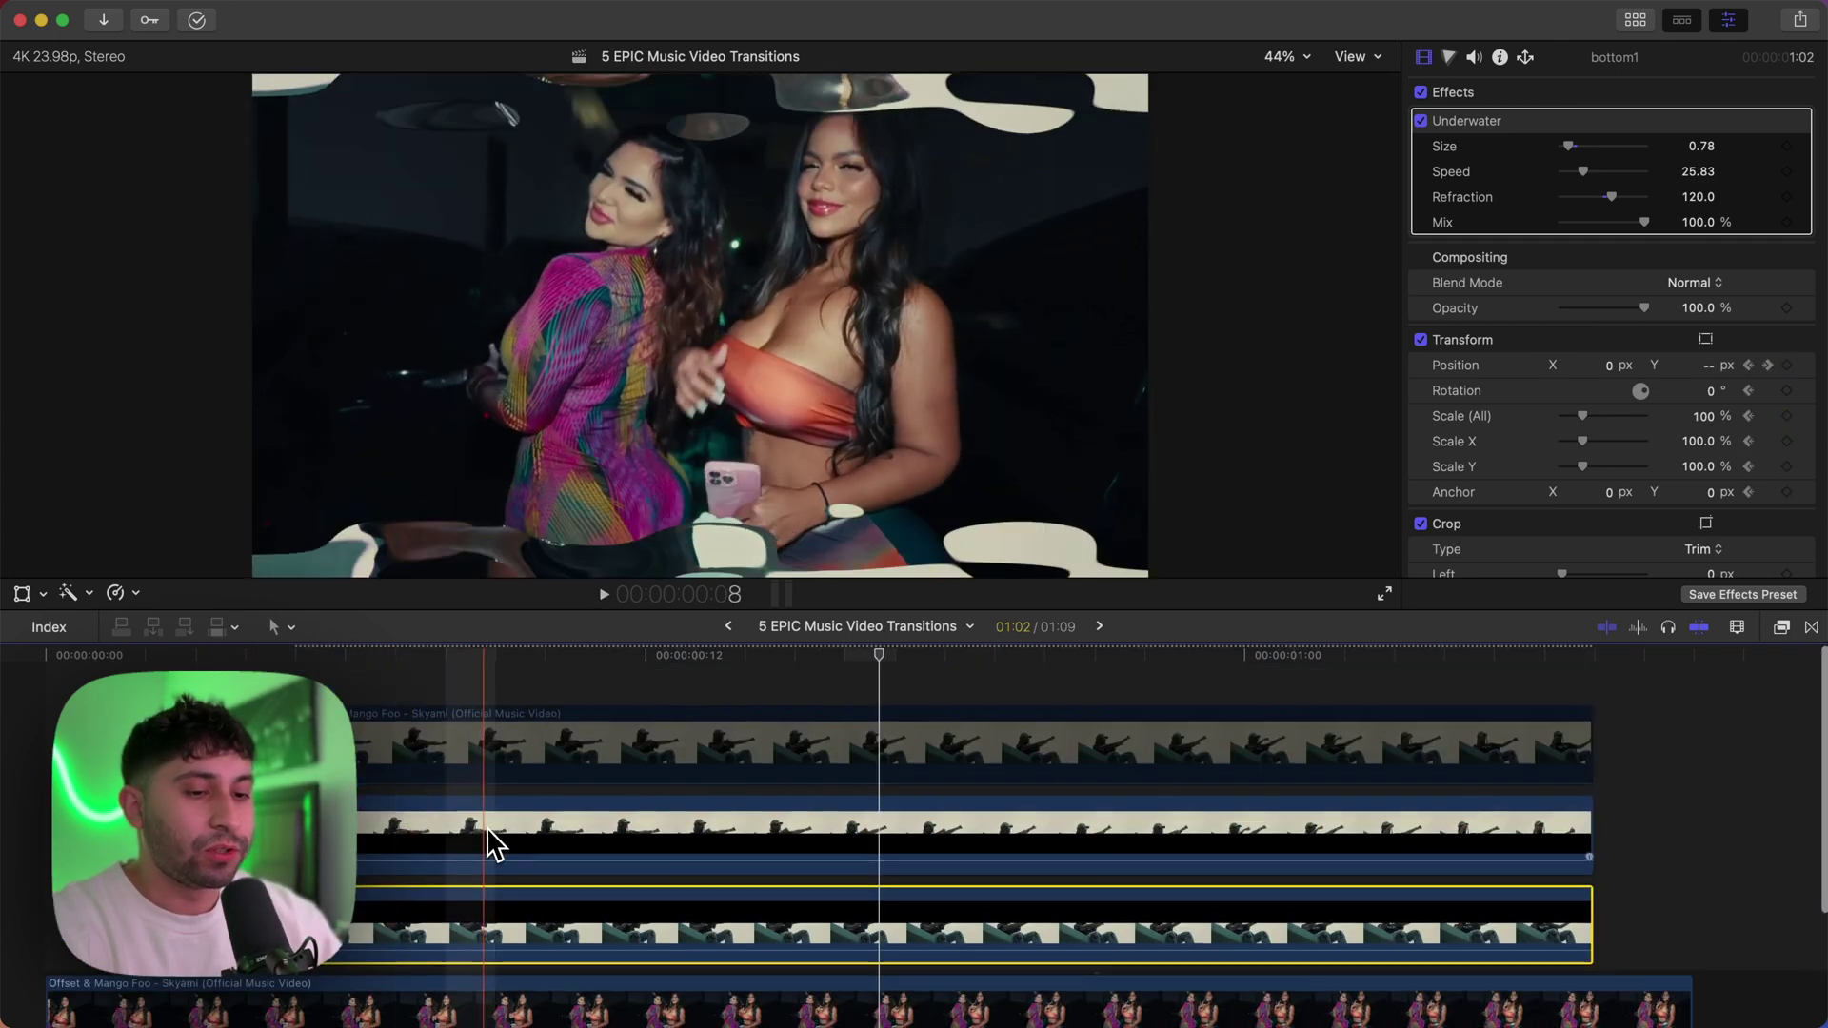
Apply the Directional blur to top1 with Amount 69.2 and Angle 270.7°, and play the result.
click(487, 830)
scroll(488, 830, down, 2)
drag(482, 655, 1474, 649)
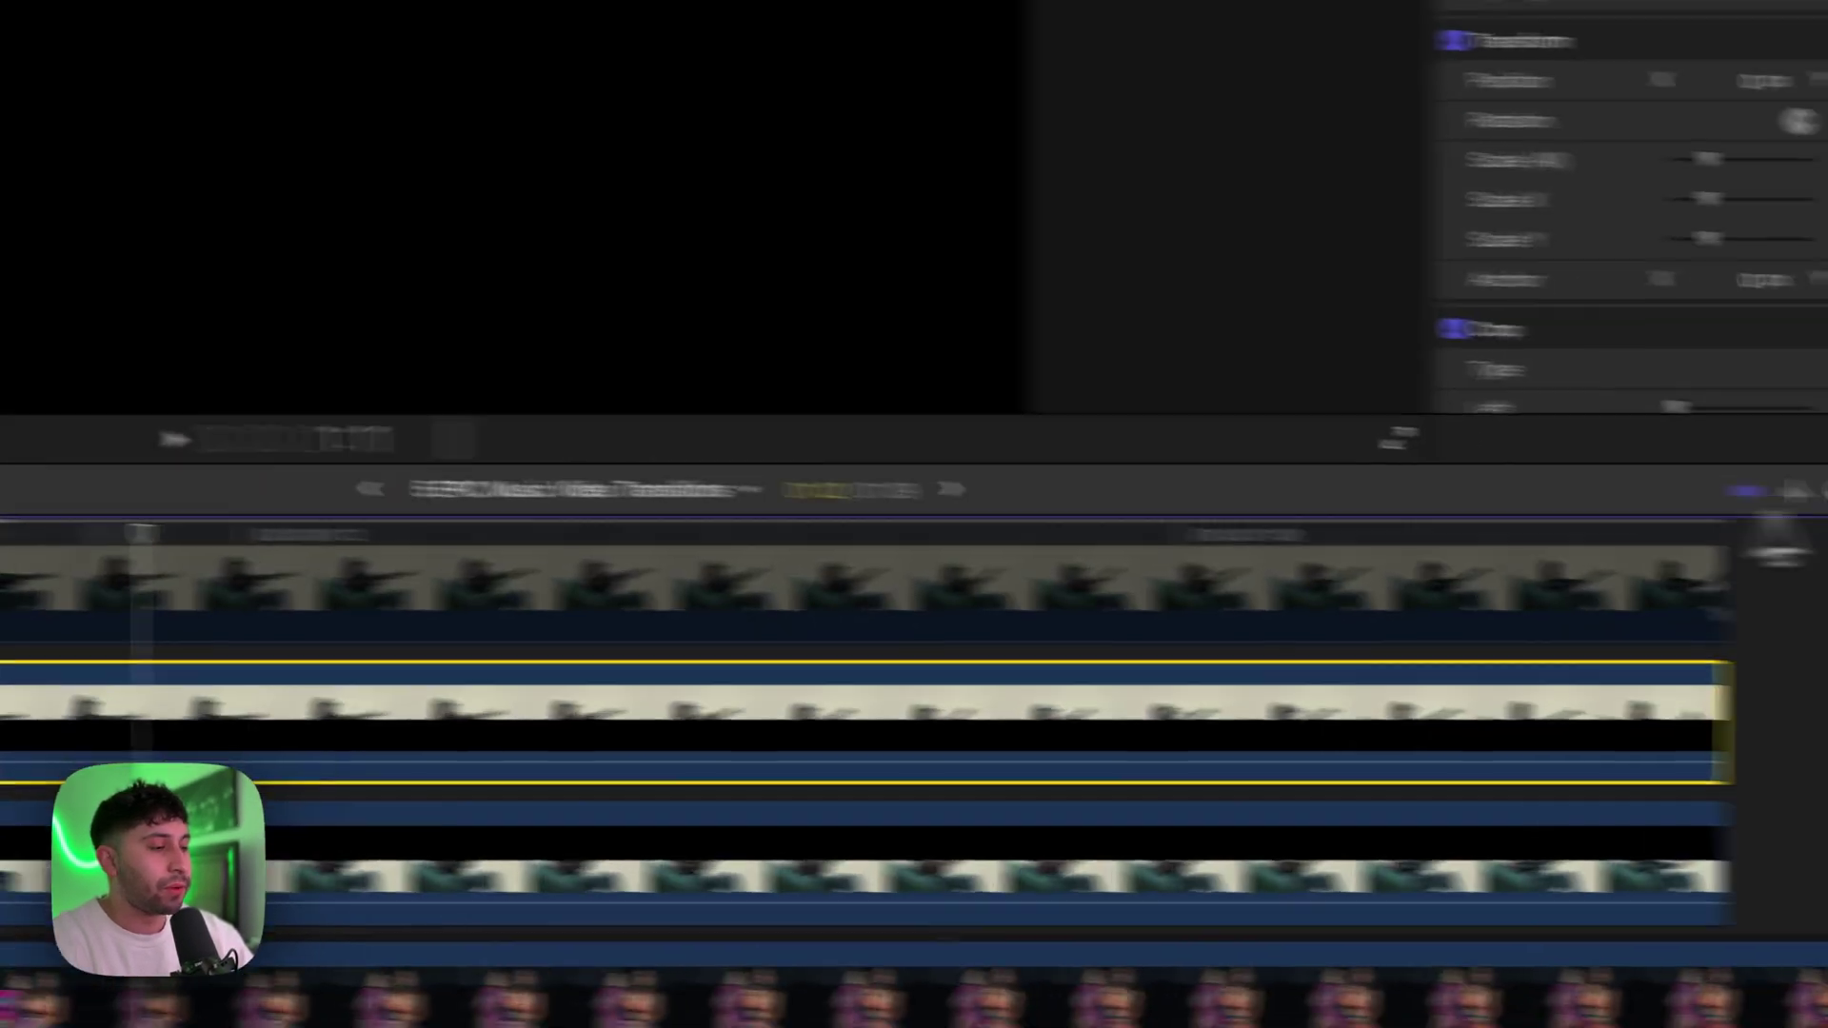
click(1757, 456)
scroll(1207, 756, up, 5)
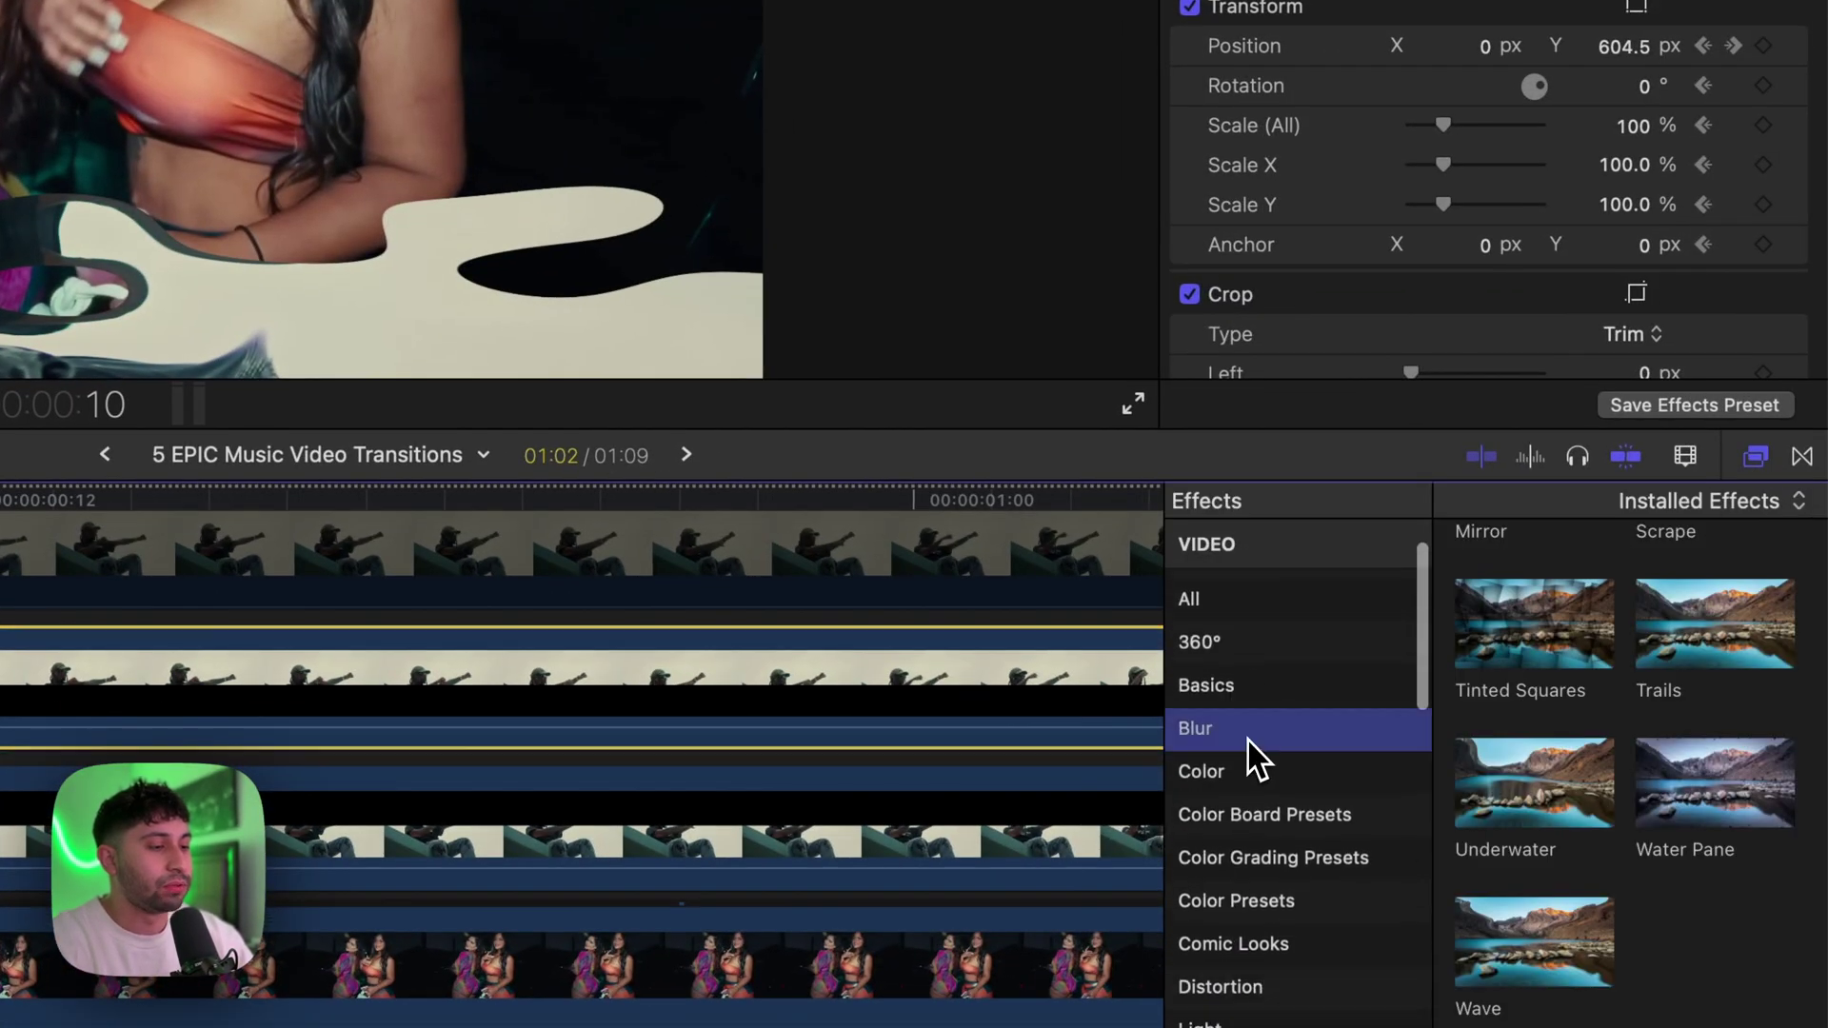
drag(1559, 632, 601, 705)
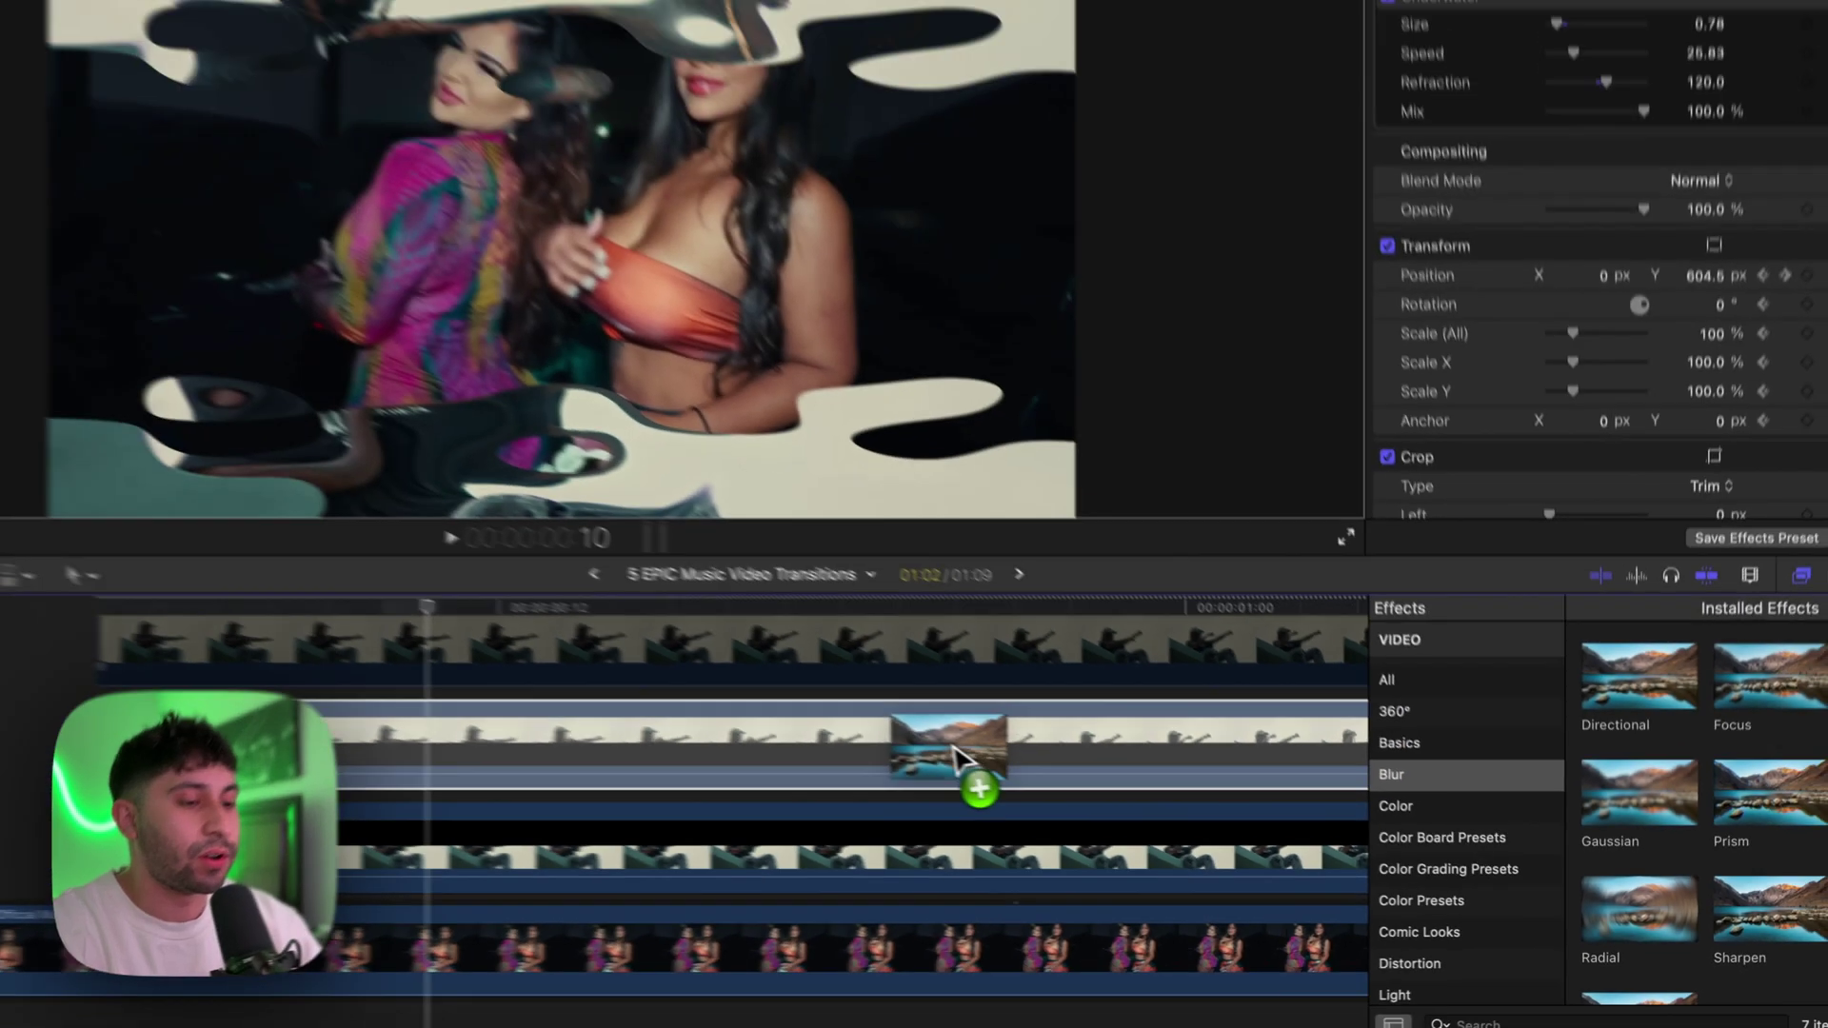
drag(953, 747, 950, 746)
drag(596, 41, 568, 76)
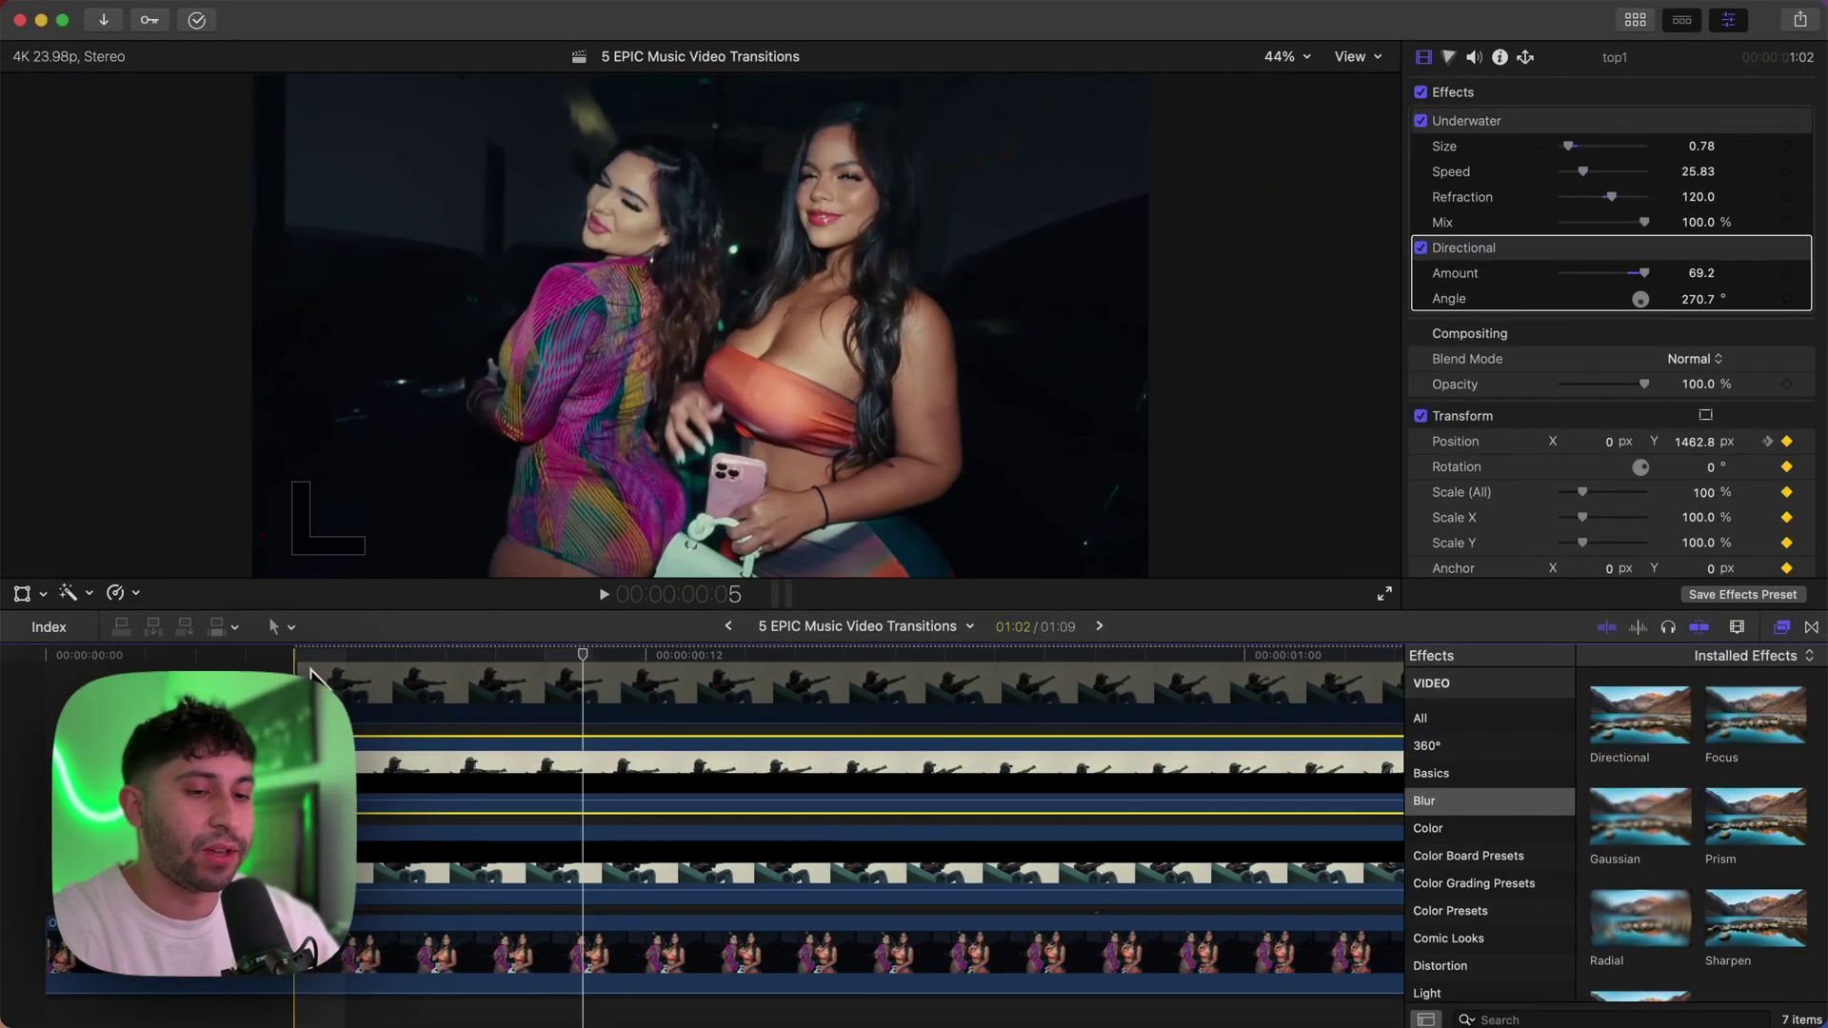
mouse_move(707, 198)
mouse_down()
mouse_move(698, 267)
mouse_move(700, 171)
mouse_up()
key(space)
key(space)
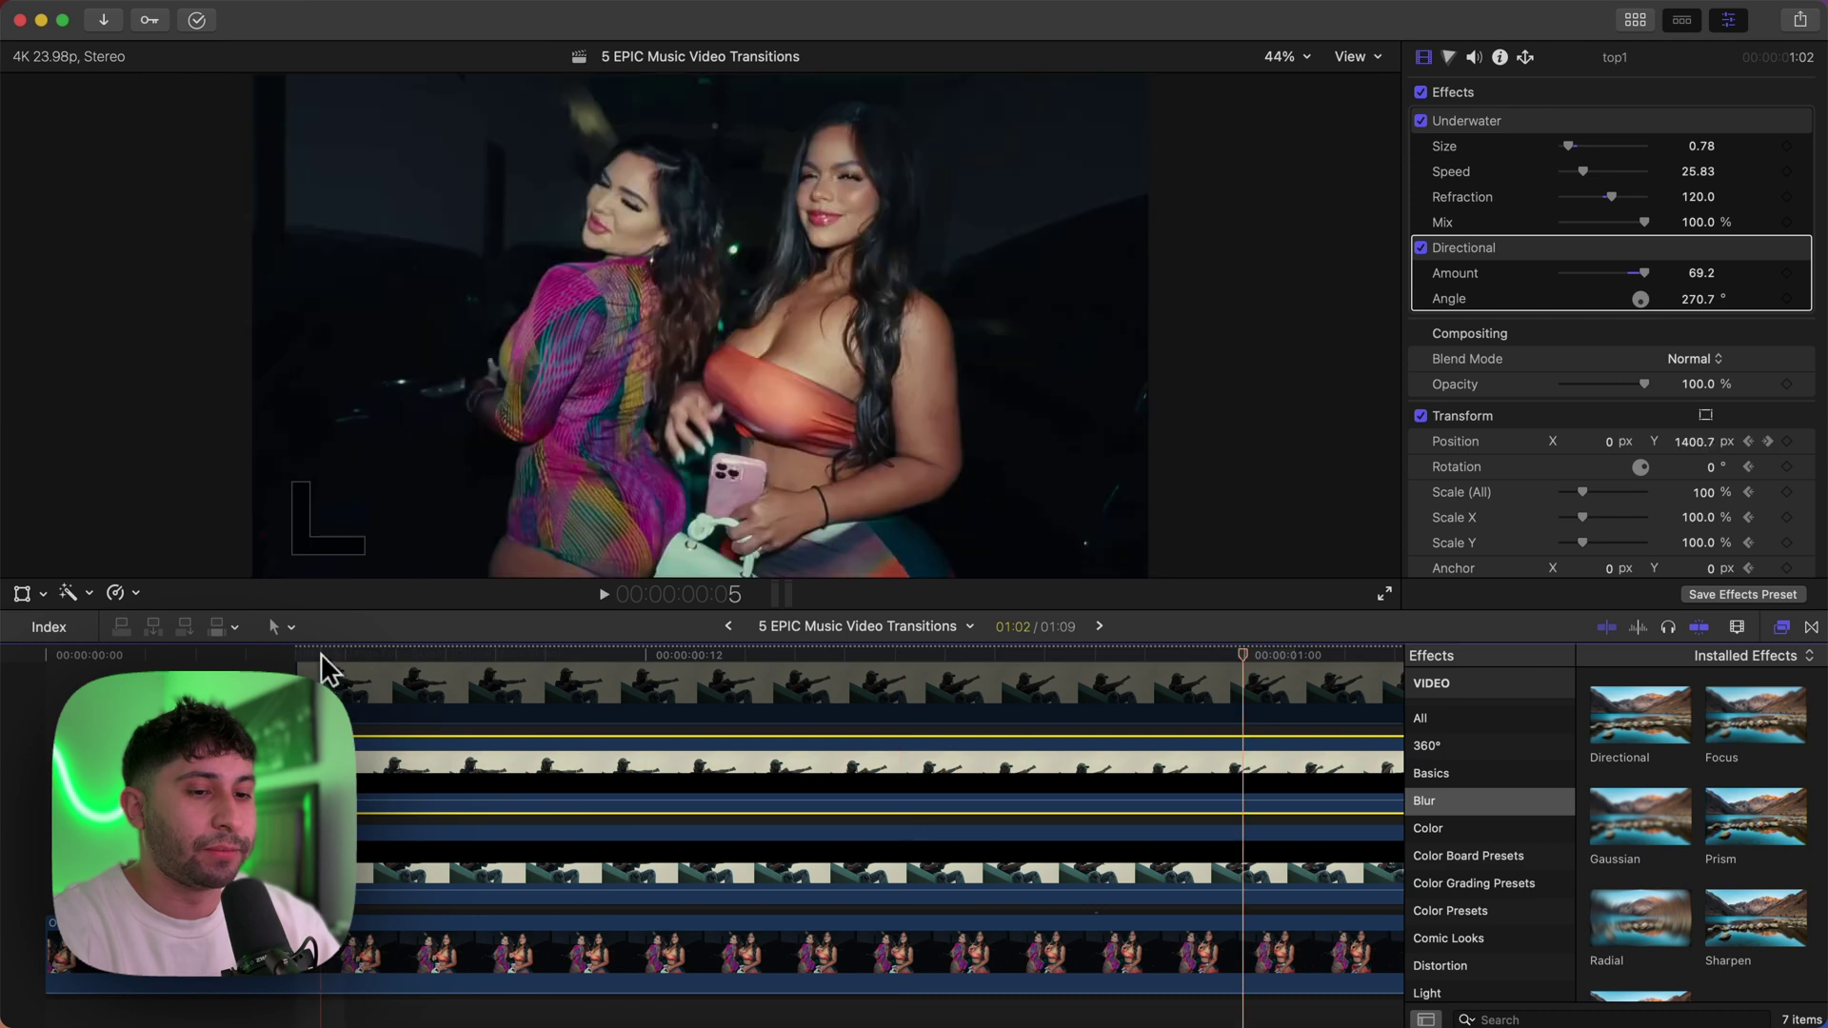
Apply the Directional blur to bottom1 with Amount 113.7 and Angle 90.7°, and hide the effects browser.
click(347, 657)
click(633, 847)
drag(1793, 696, 666, 662)
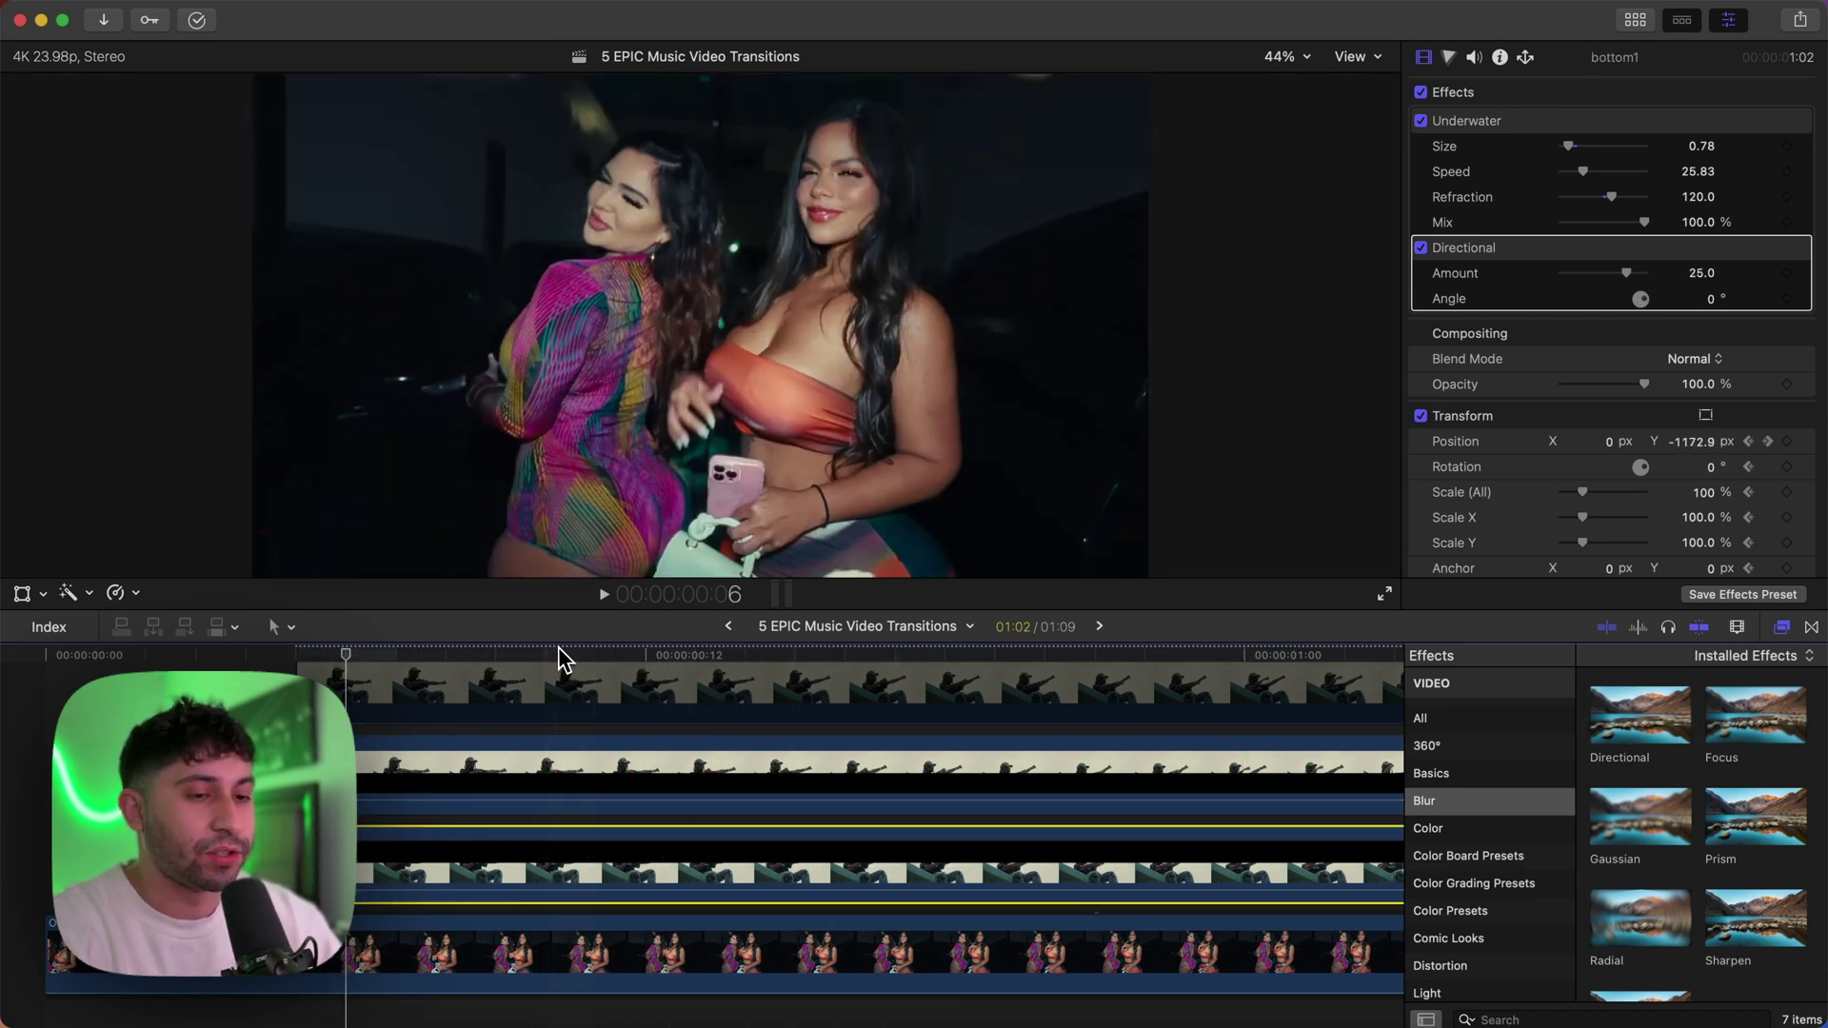
click(557, 651)
drag(825, 510, 769, 451)
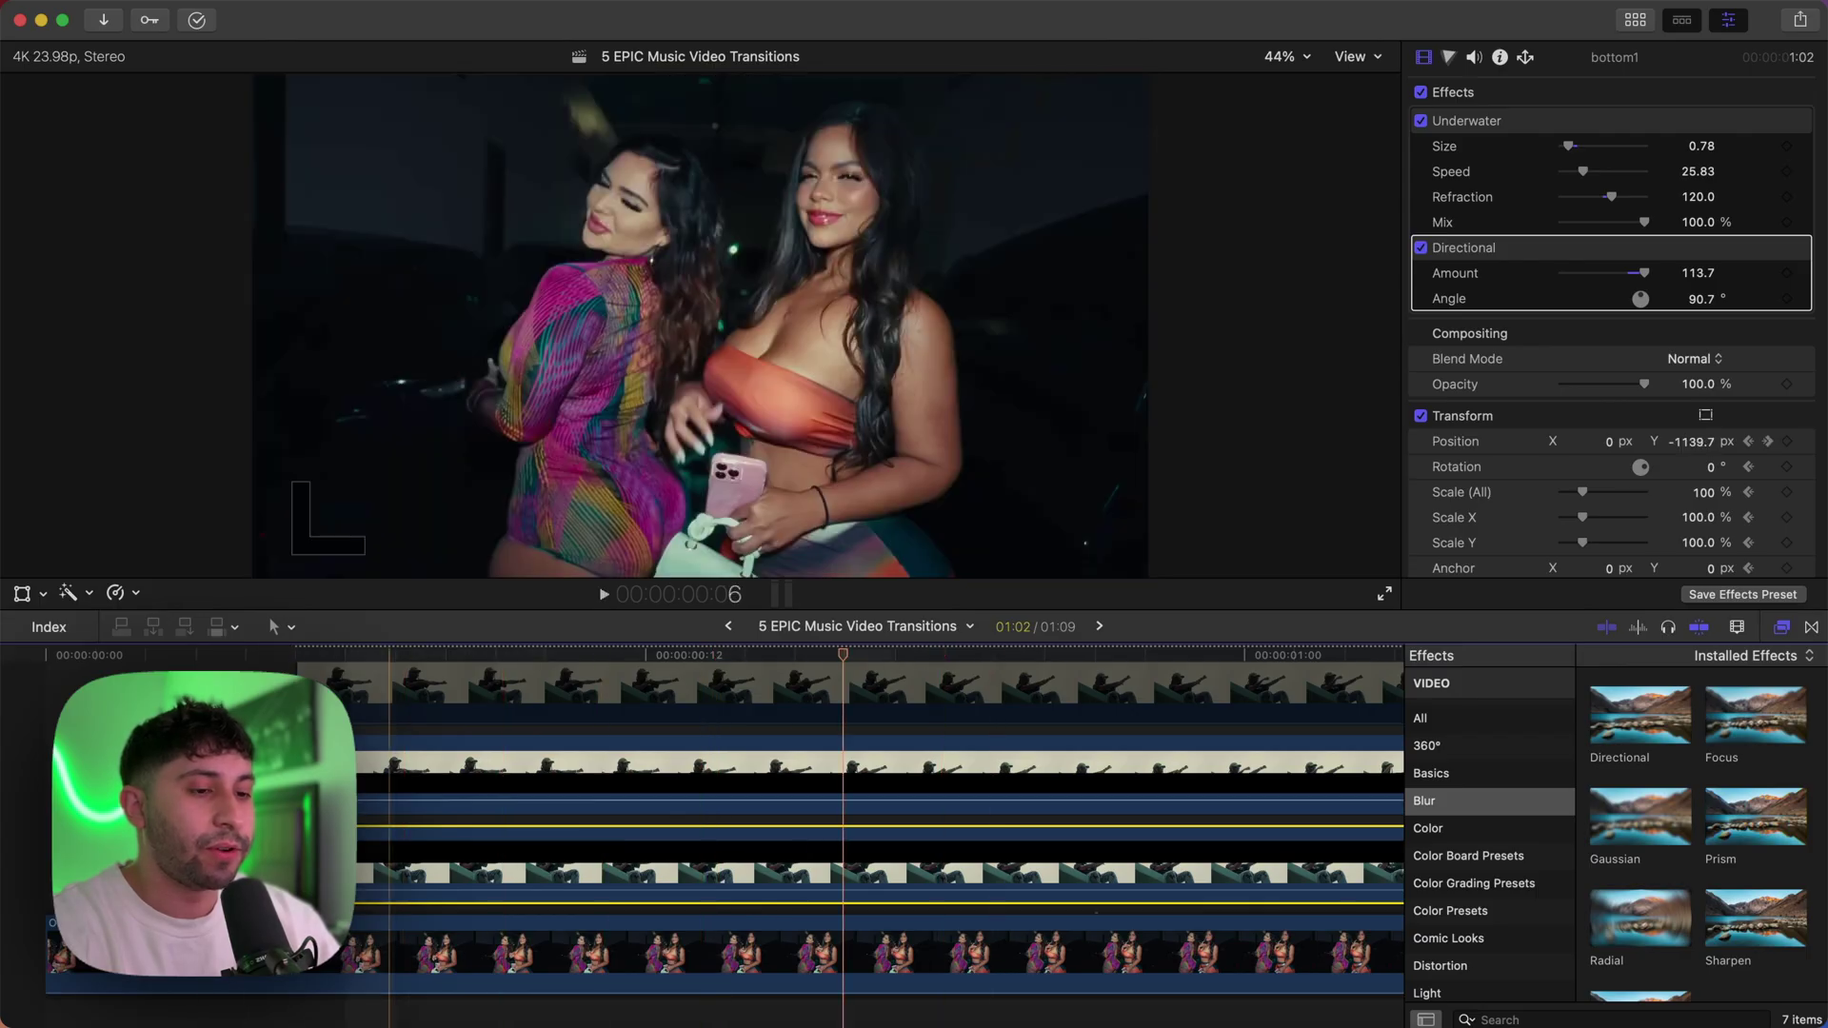
click(1031, 797)
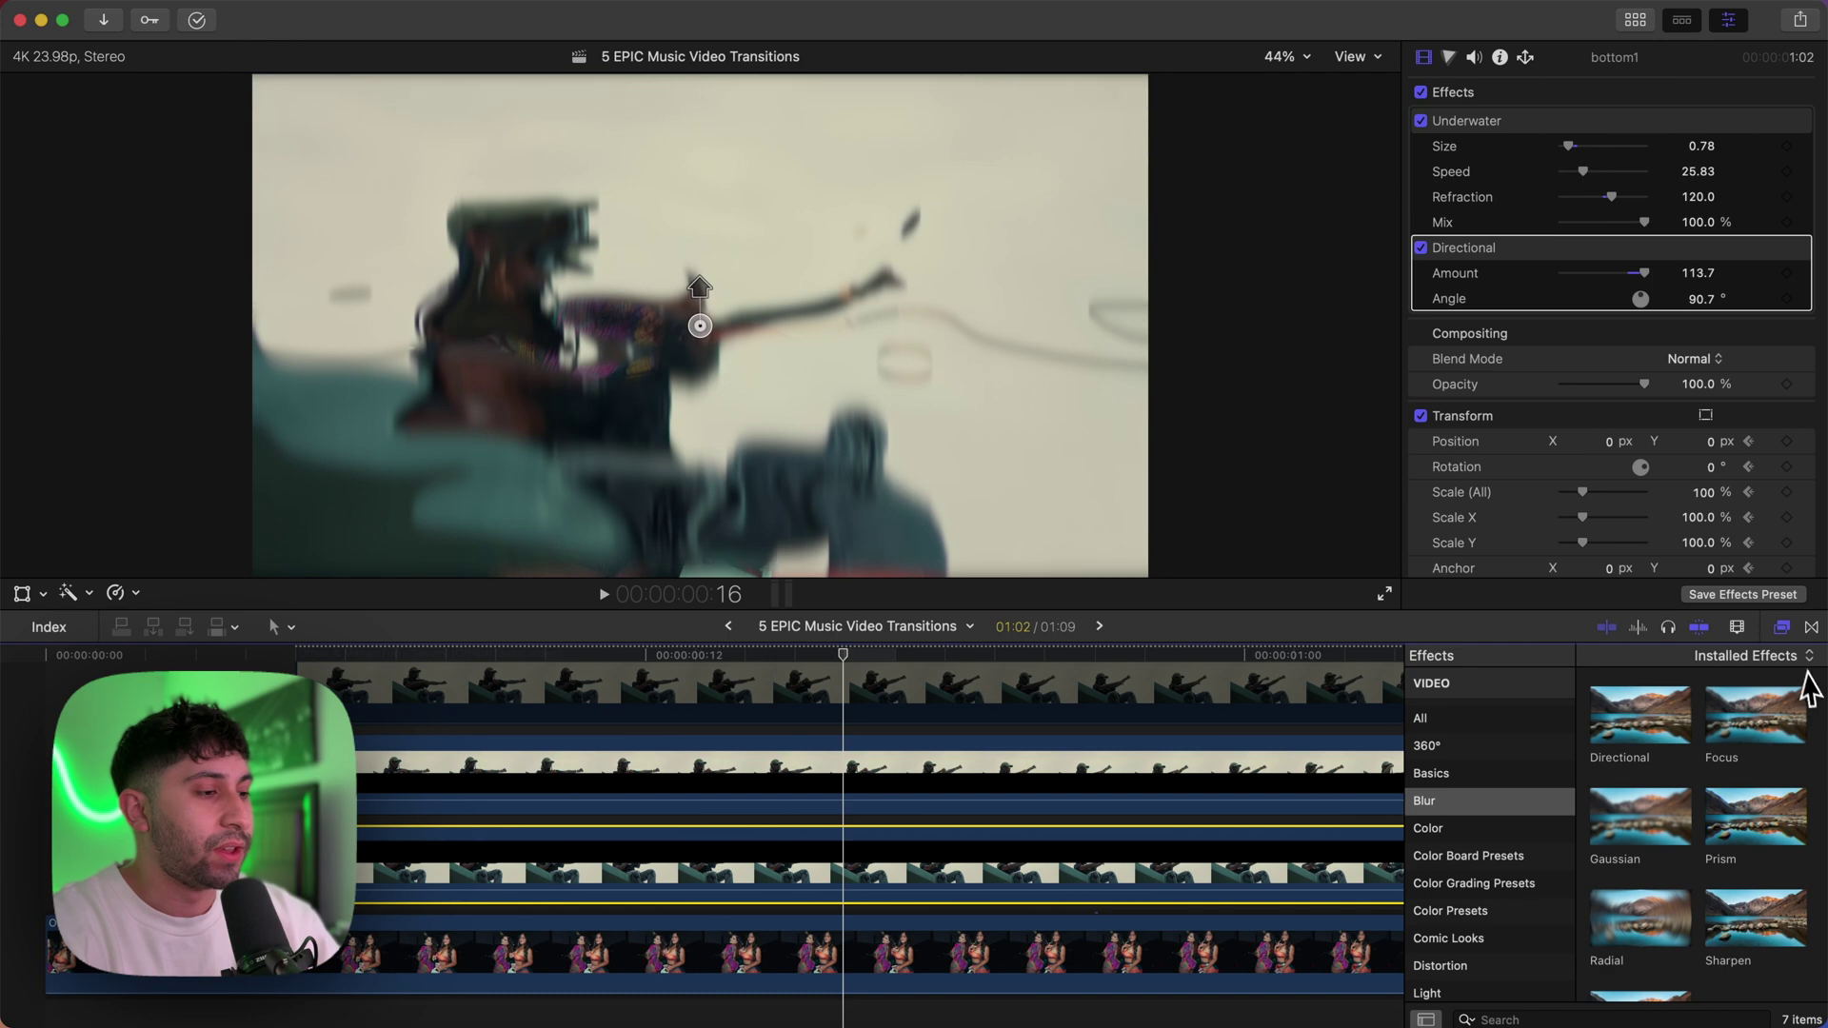
click(1781, 626)
At frame 5, show the luma-keyed clip's transform controls, move its Position X to -2795.3 px, and keyframe the transform.
scroll(1191, 765, up, 2)
key(super+minus)
click(477, 734)
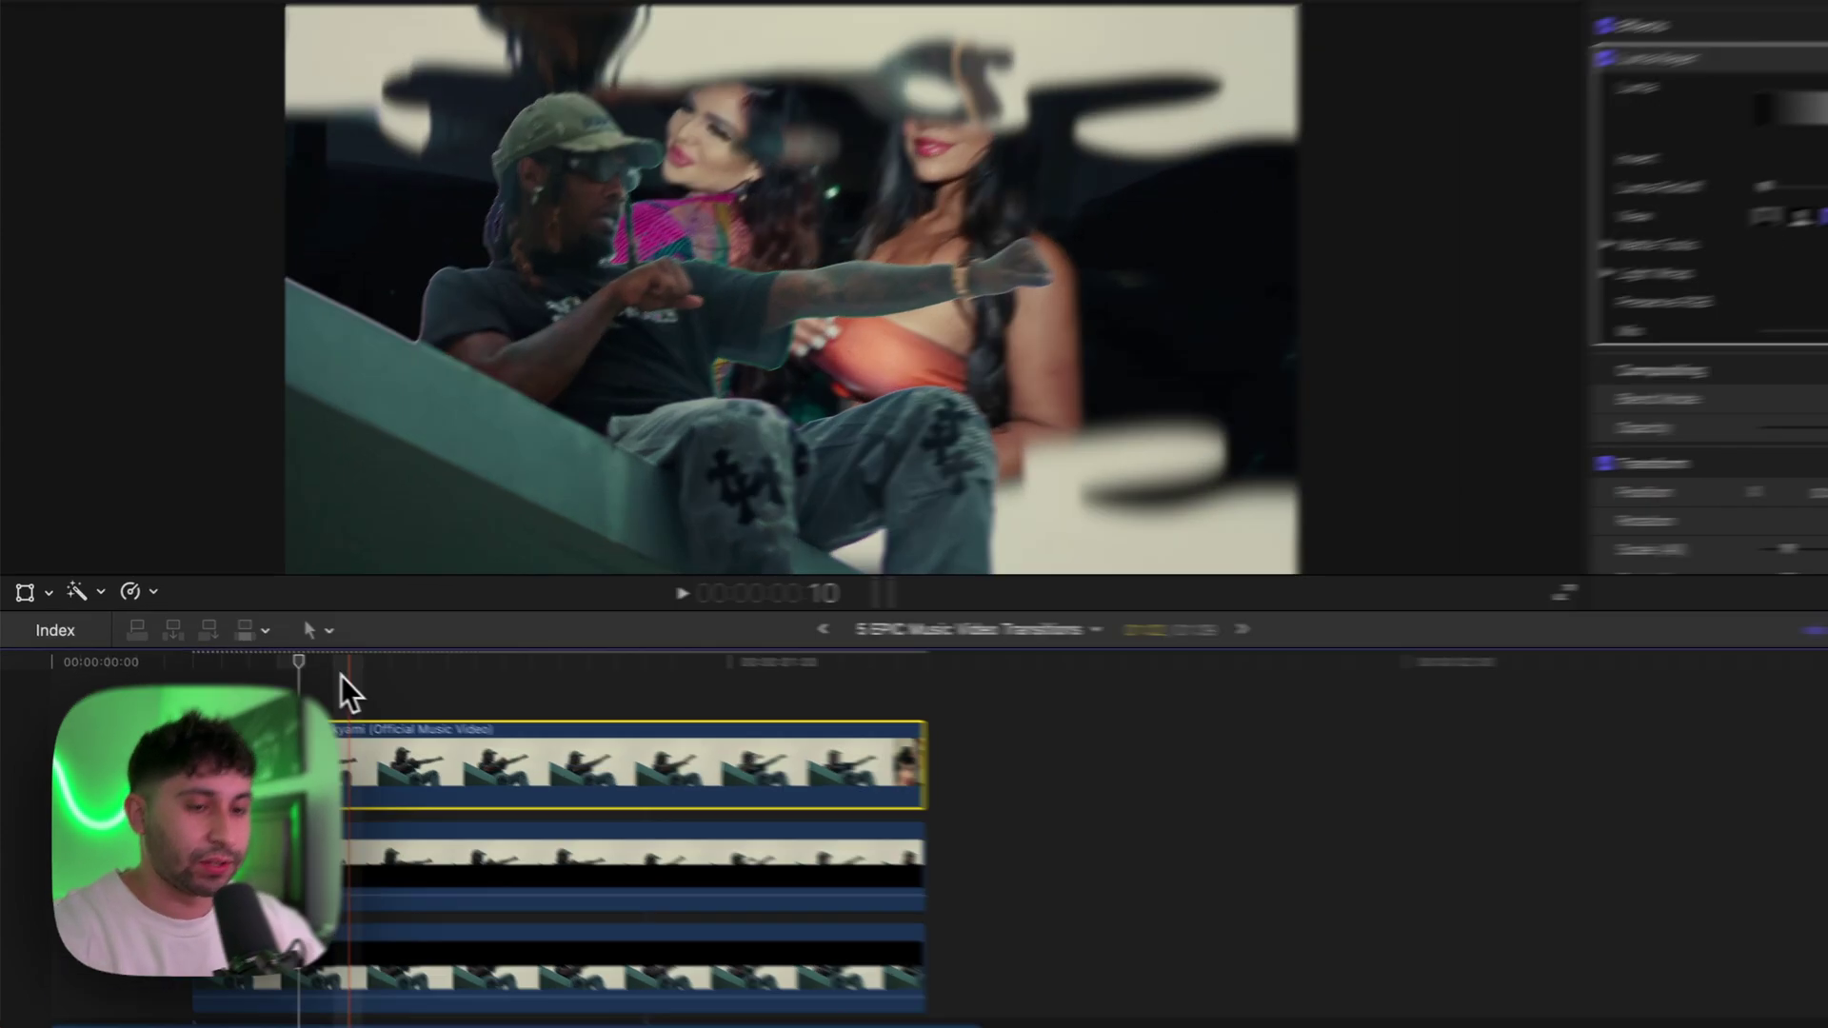
click(180, 657)
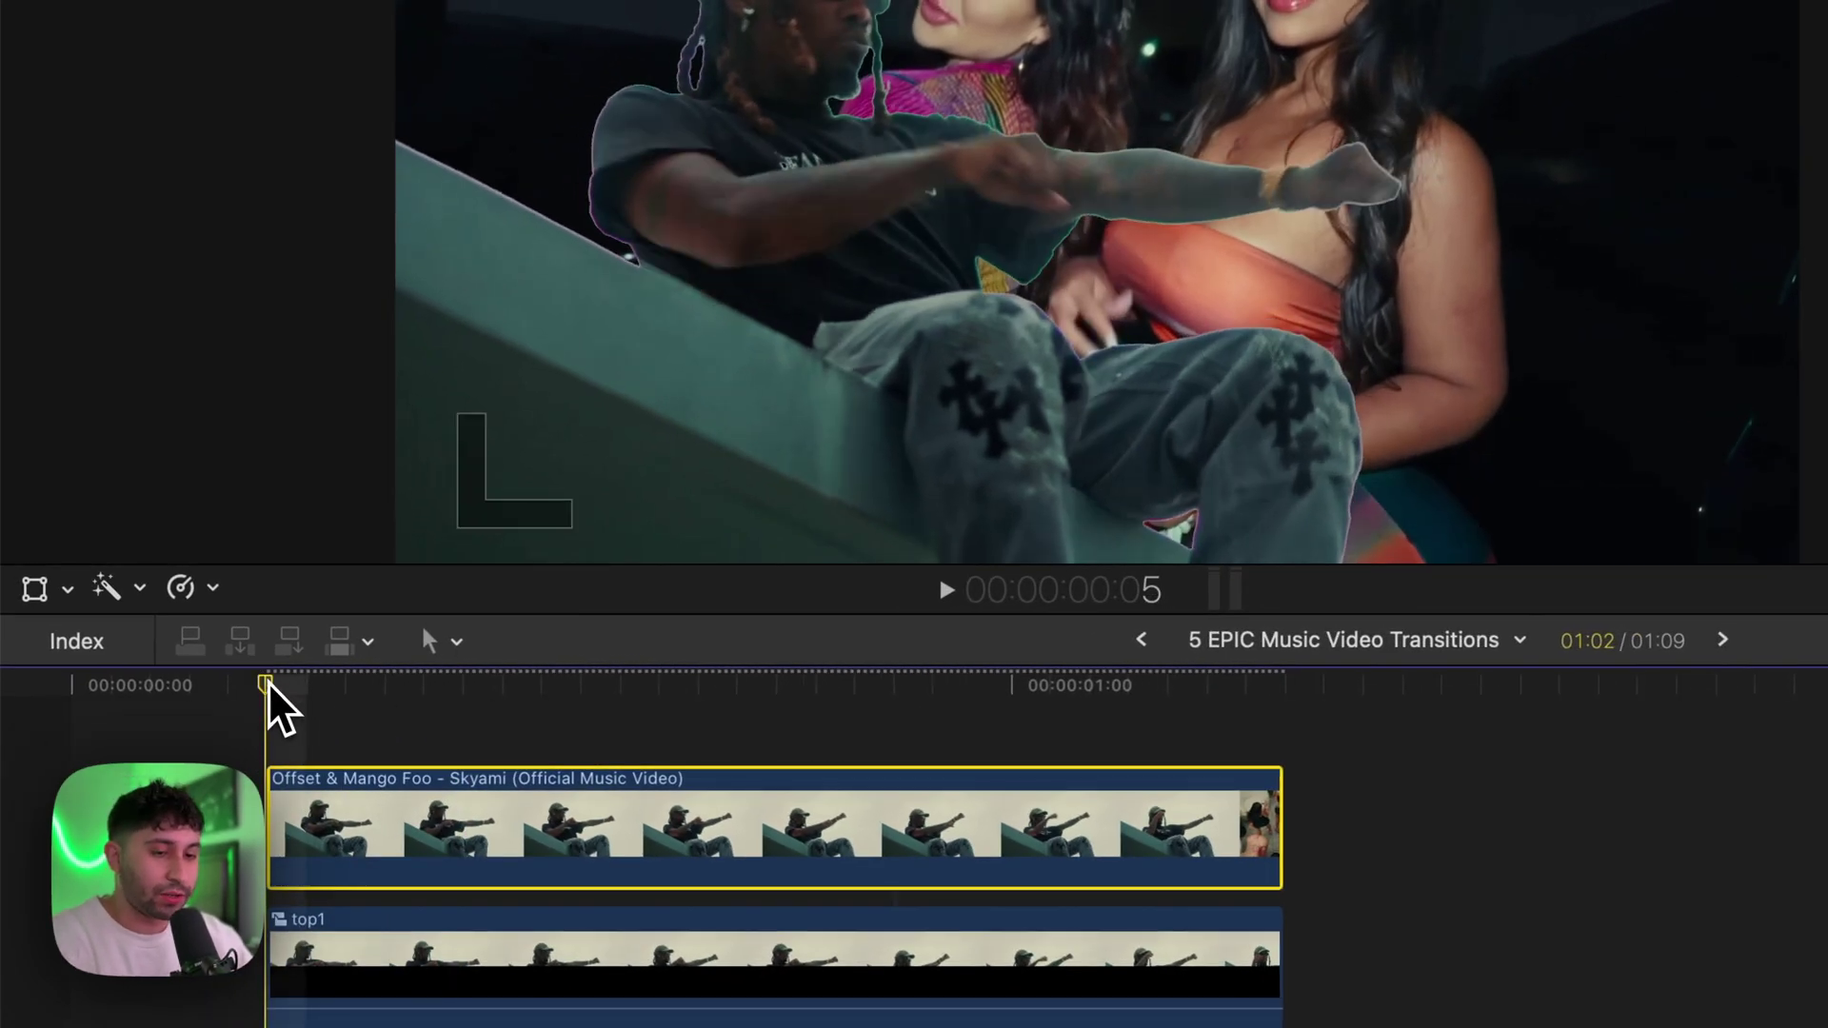
click(36, 590)
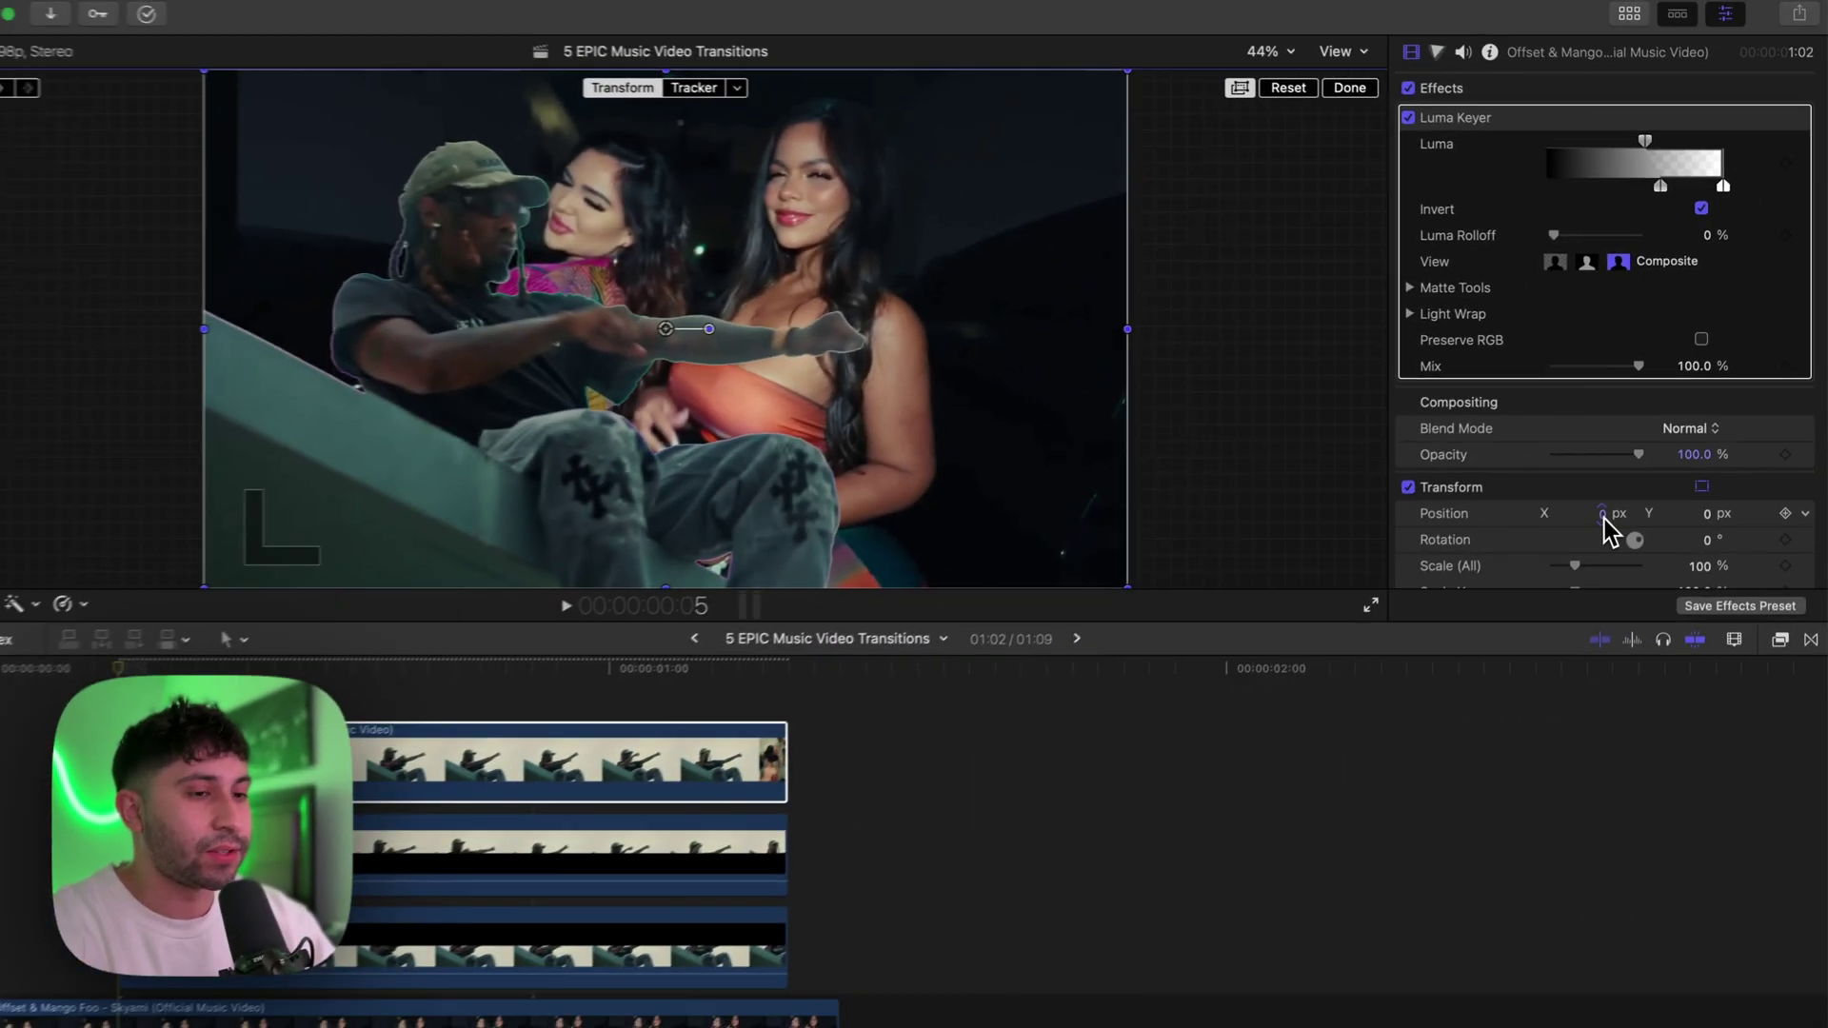
drag(1483, 669, 1488, 672)
drag(1612, 522, 1612, 522)
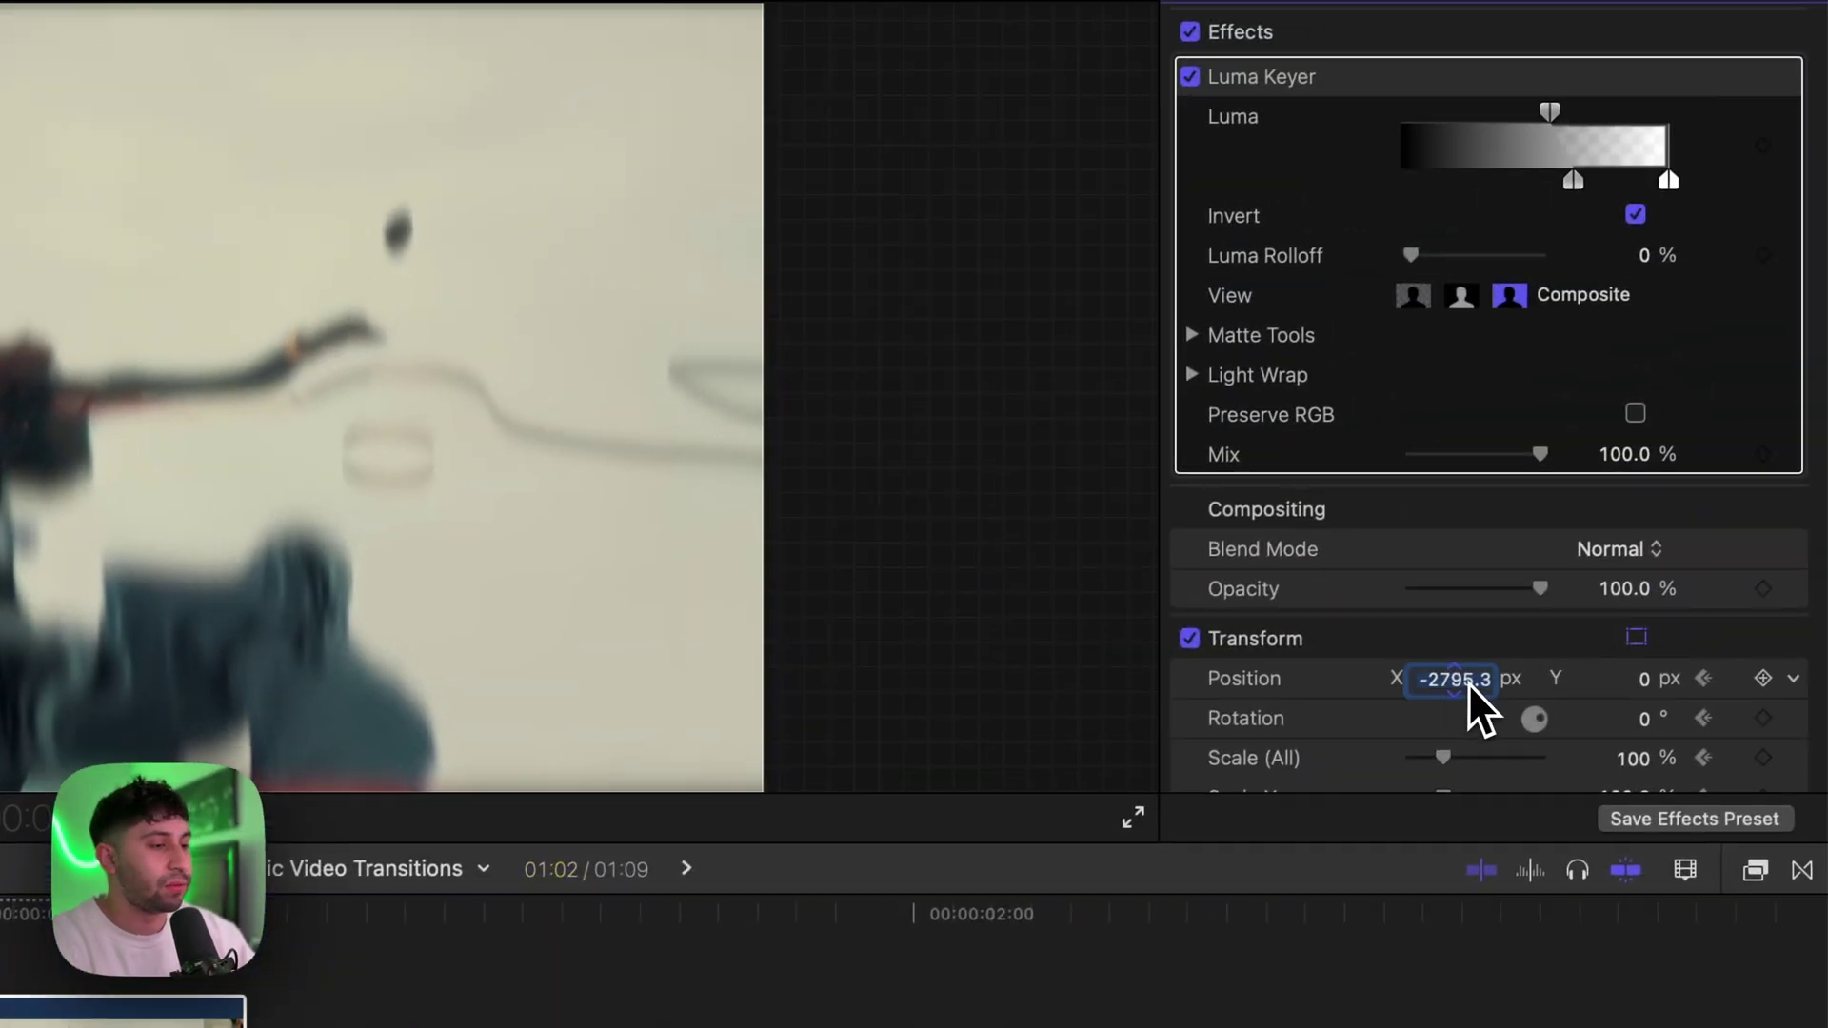
At frame 15, set the luma-keyed clip's Position X to 0 px, close the transform controls, and play the transition.
click(1483, 678)
text(0)
key(Return)
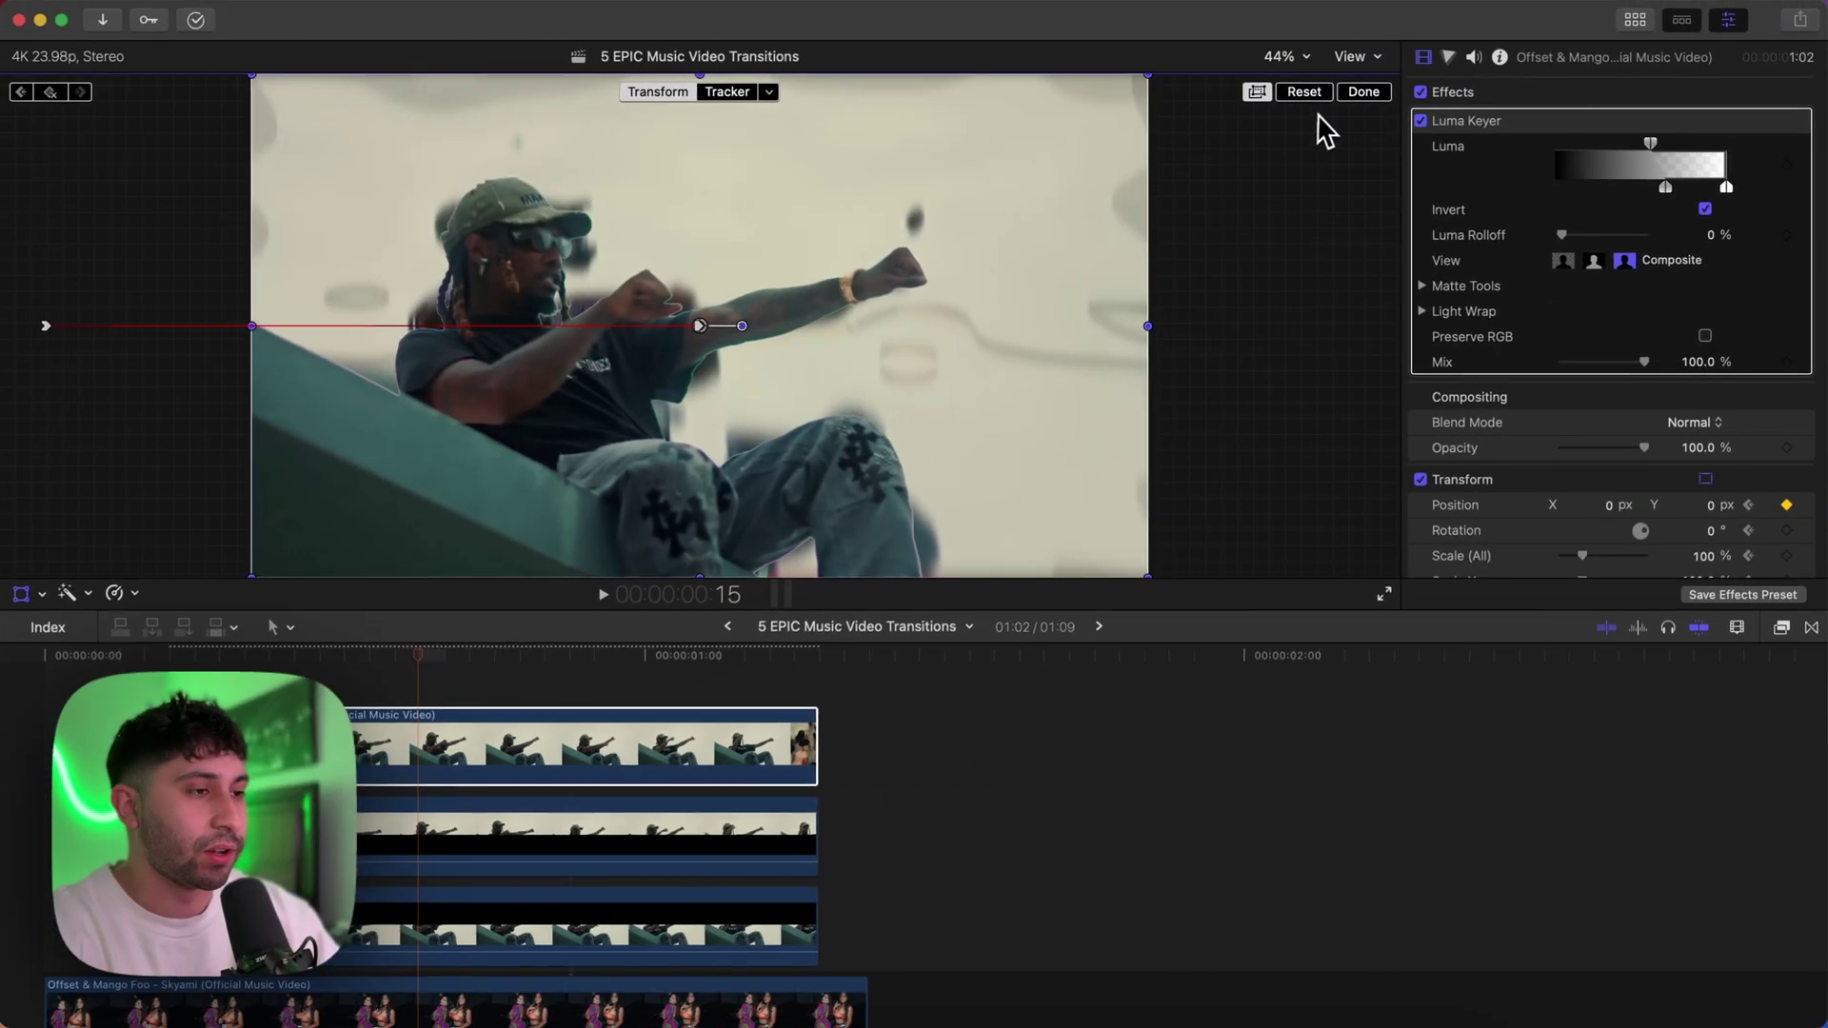
click(1152, 40)
key(shift+z)
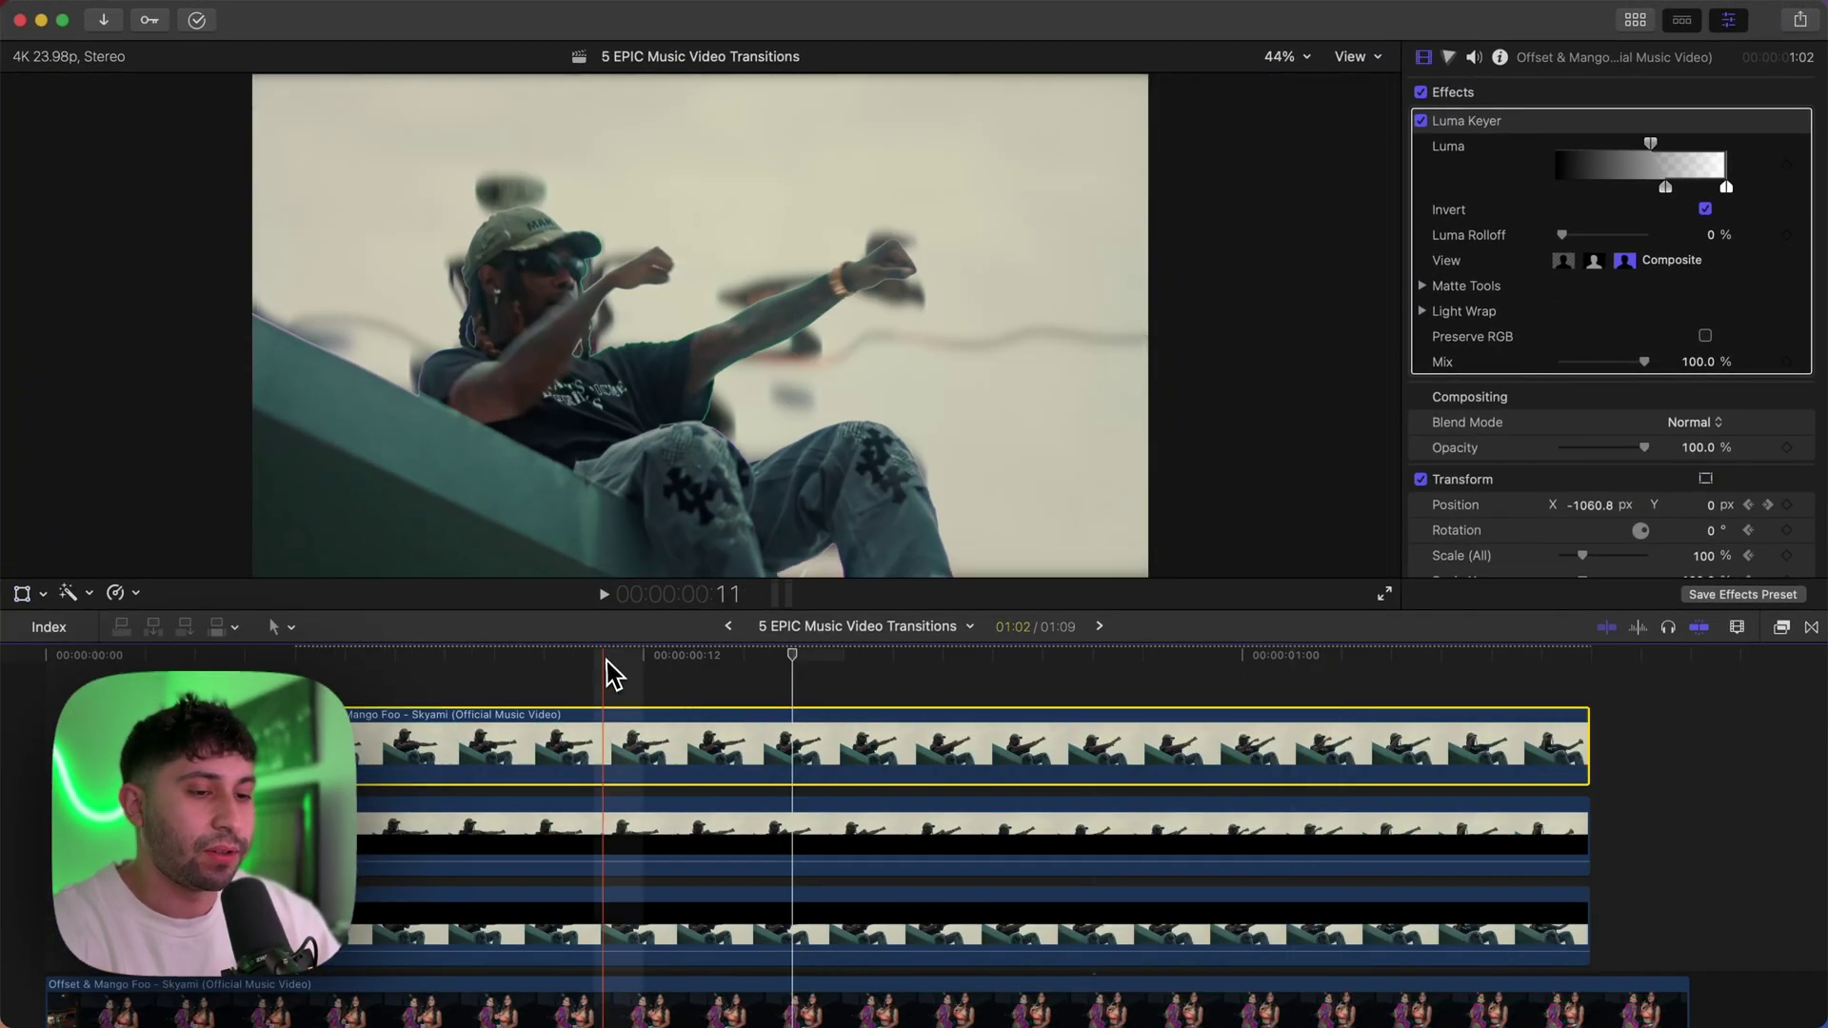
click(150, 657)
key(space)
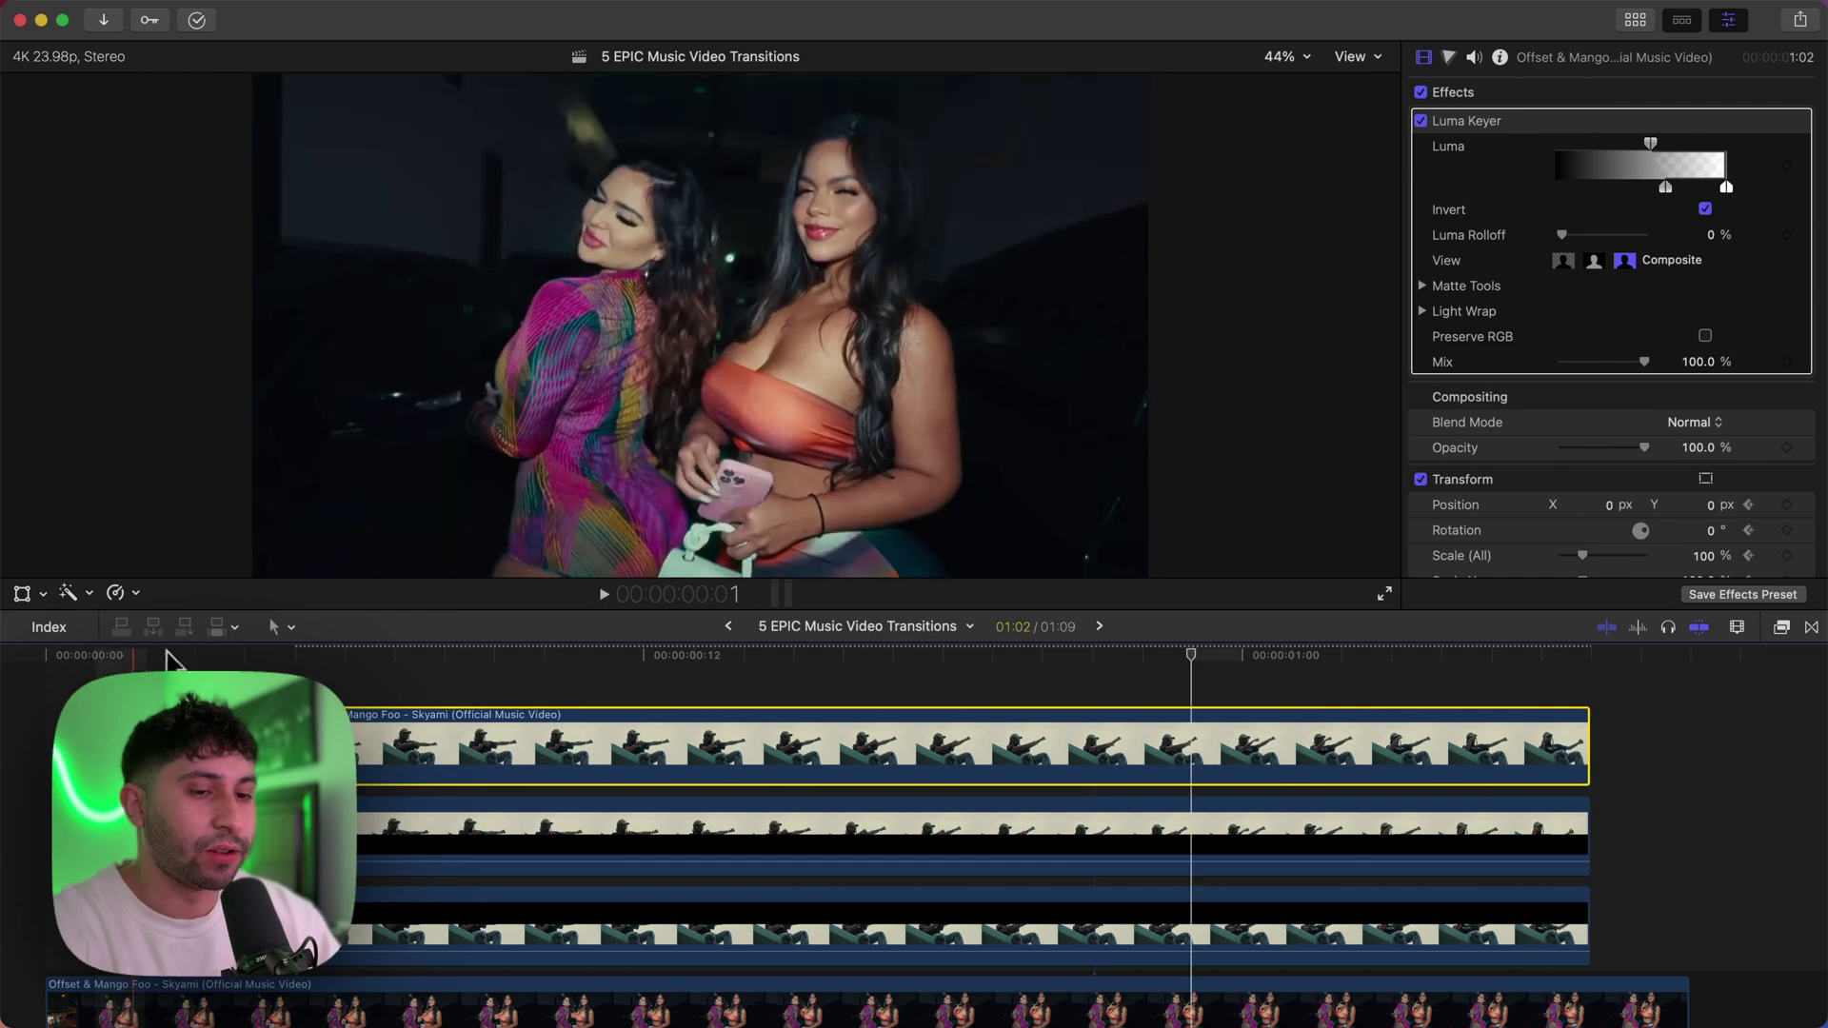
key(space)
click(84, 655)
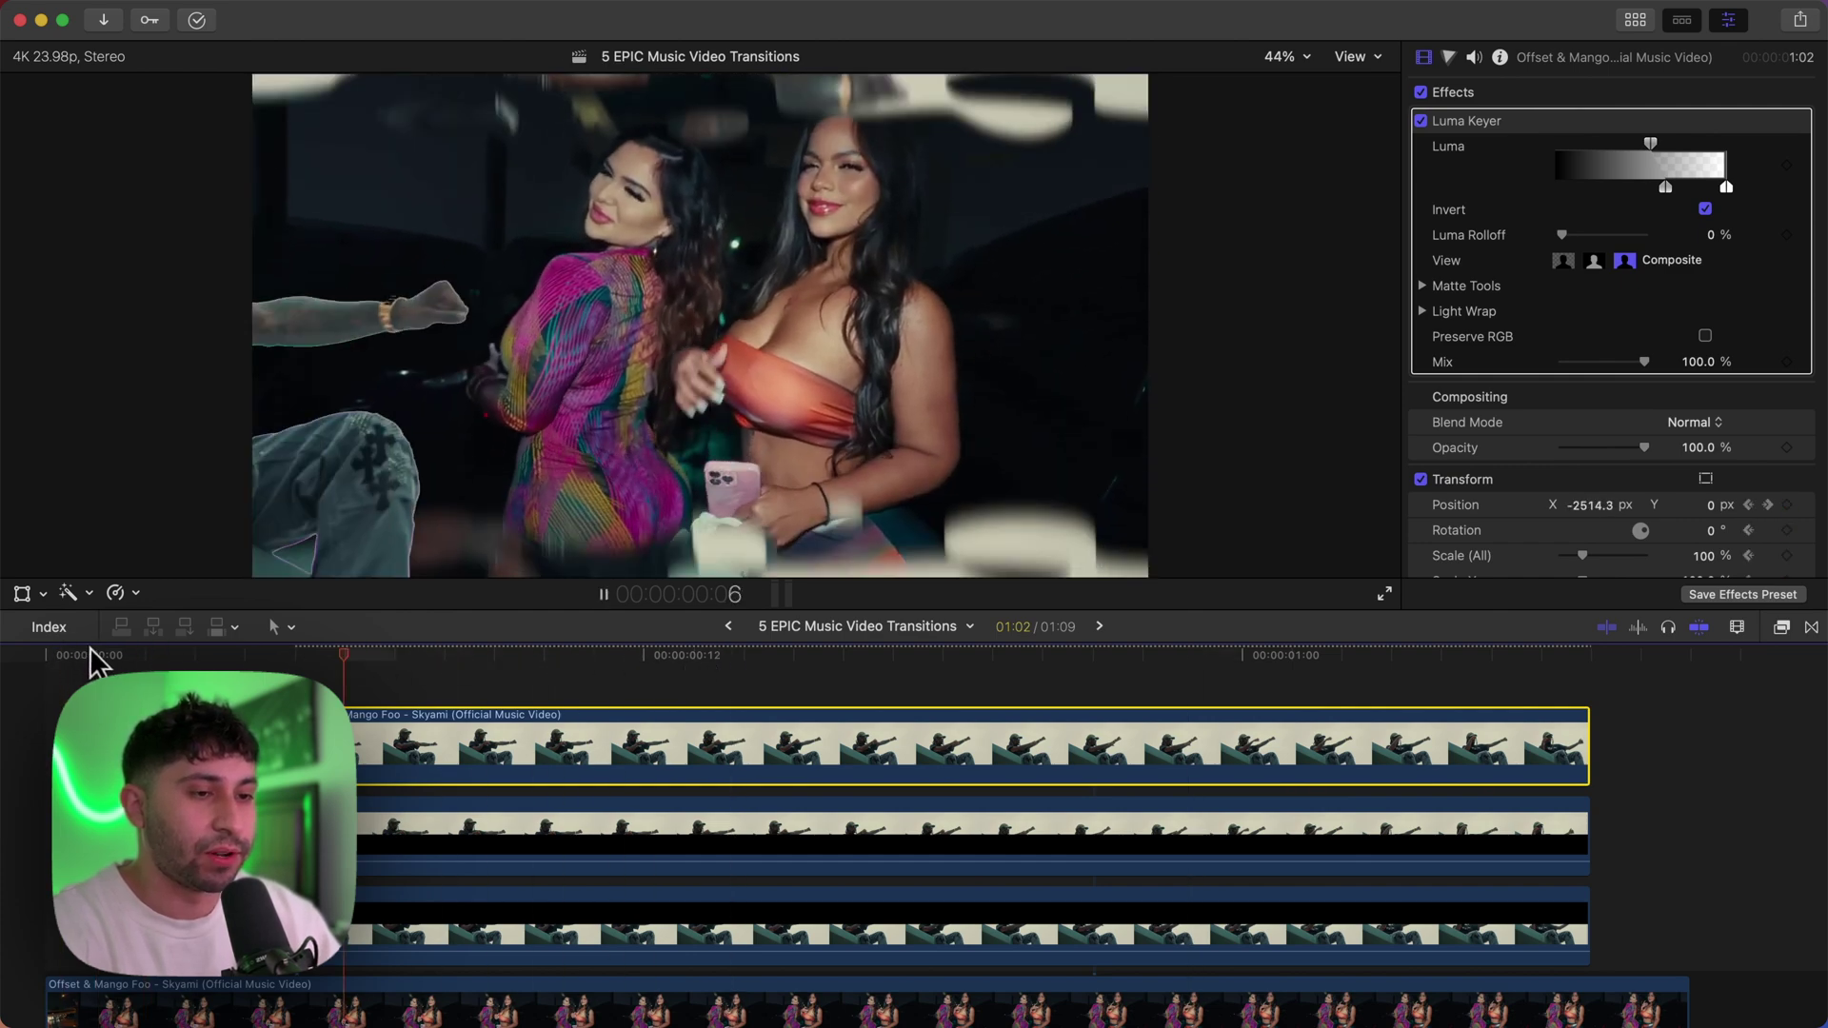
key(space)
Apply the Directional blur to the luma-keyed clip with Amount 138.1 and Angle 2.2°, and hide the effects browser.
click(625, 647)
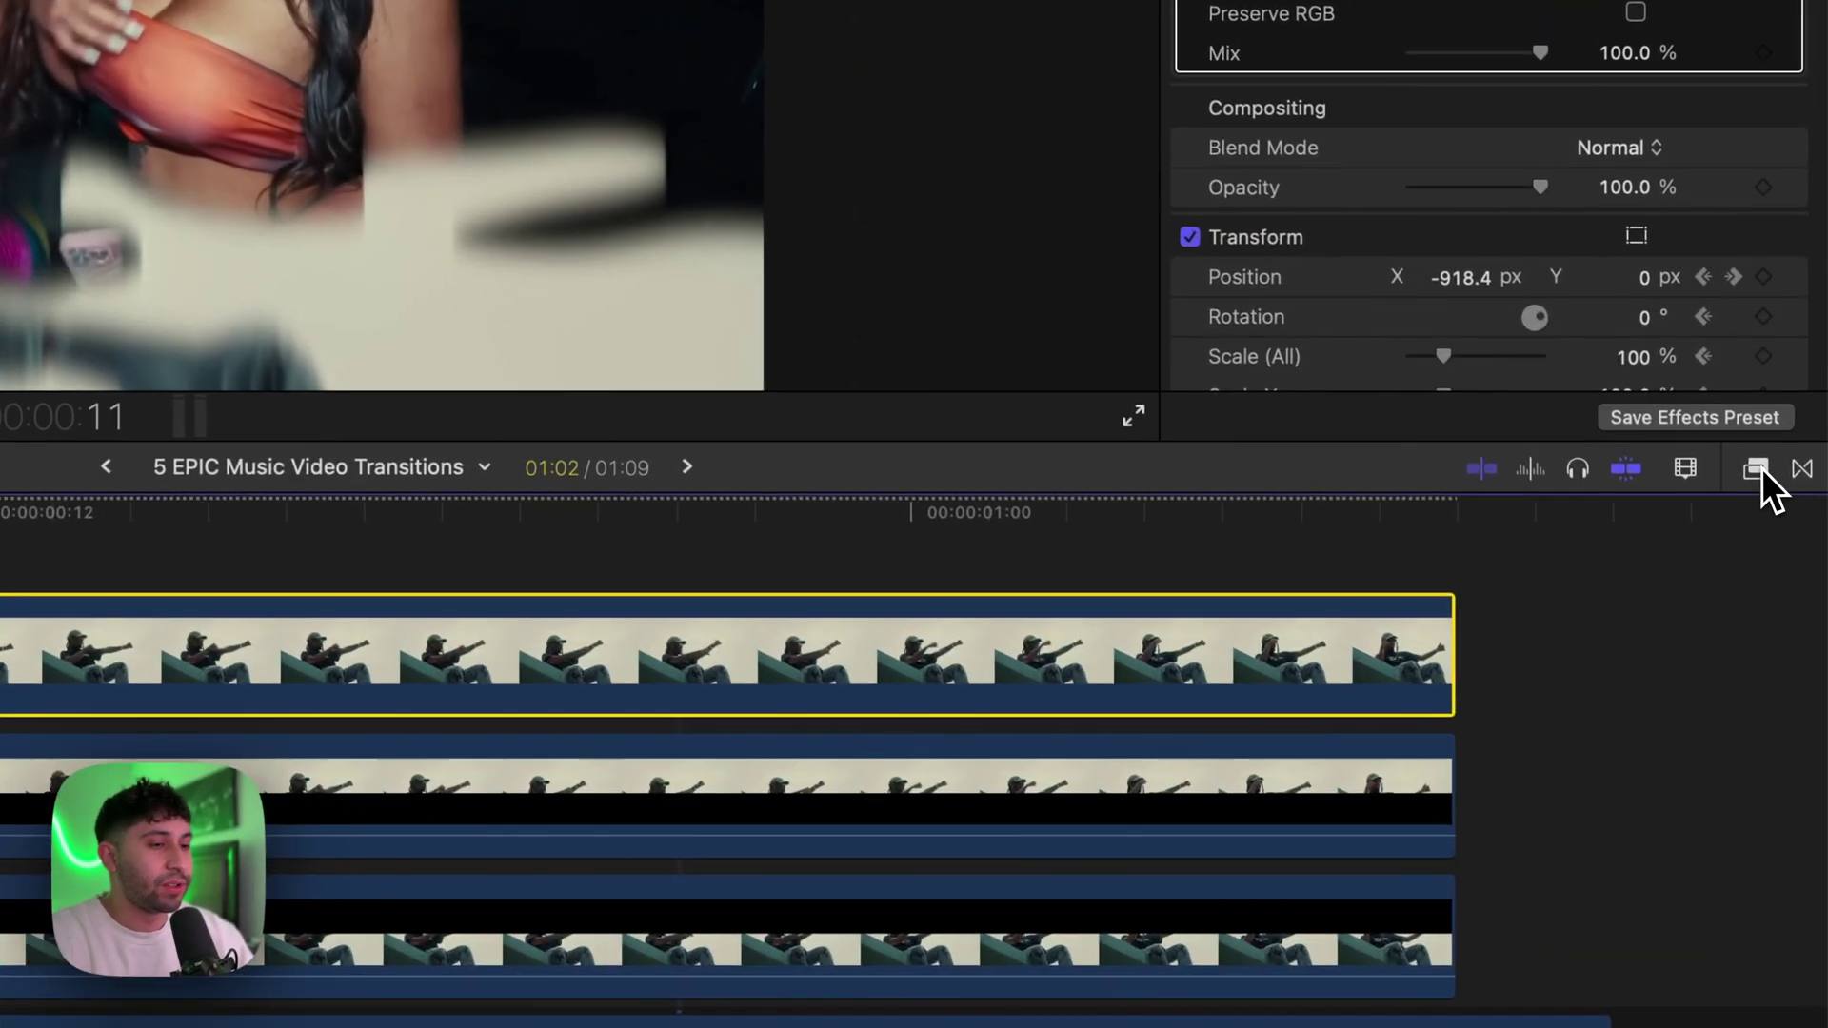
click(1781, 626)
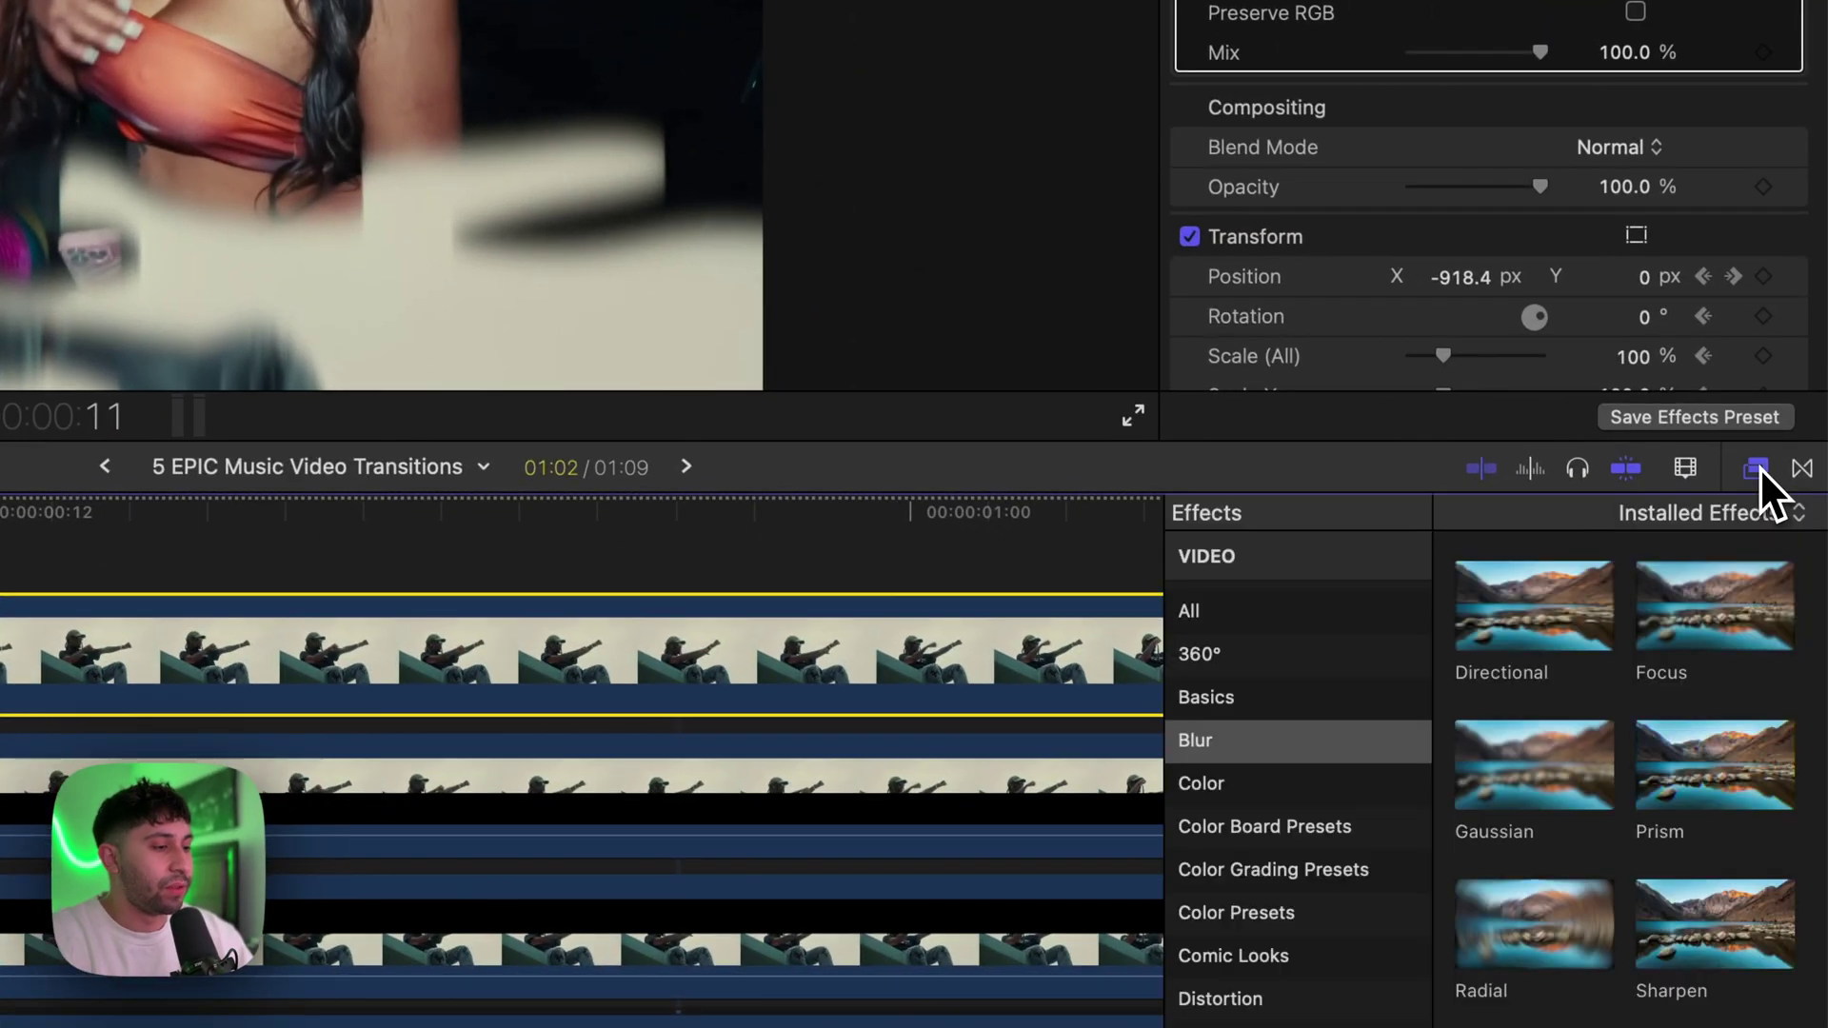
drag(1456, 682, 552, 662)
click(1755, 468)
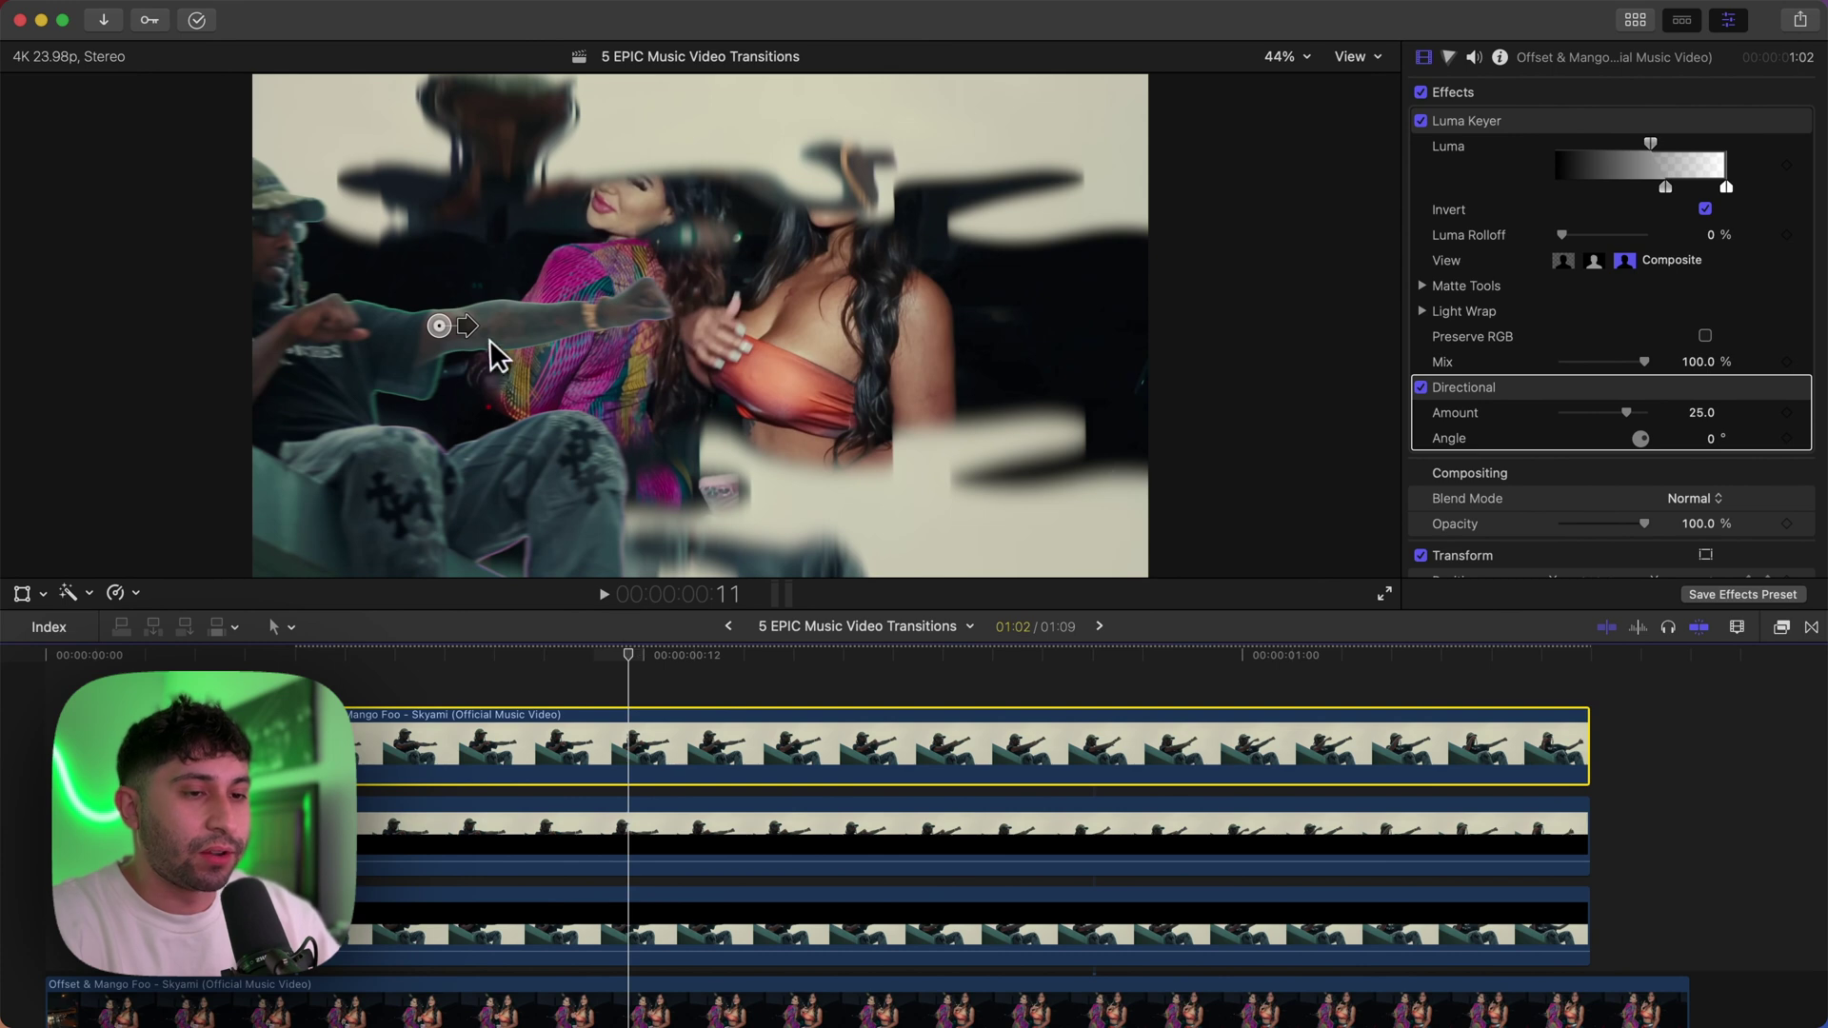
drag(481, 324, 479, 323)
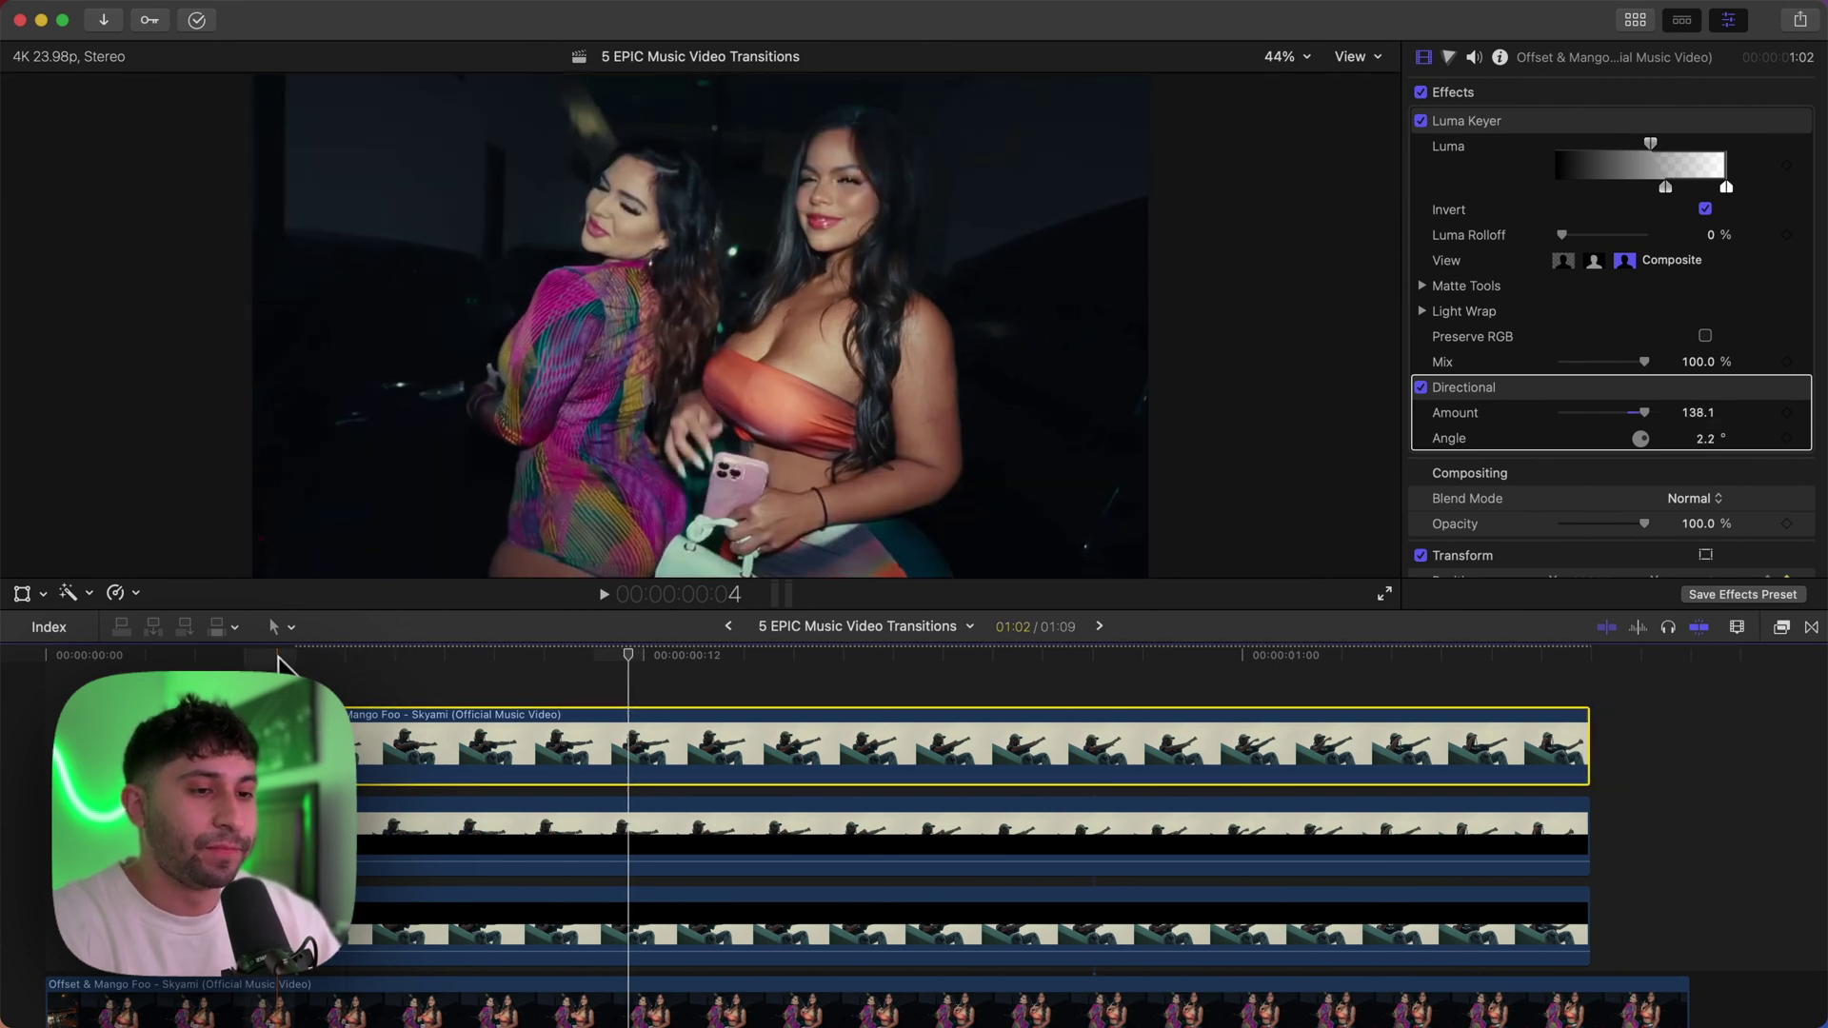
Keyframe the luma-keyed clip's Directional Amount at 138.1 on frame 12 and at 0 on frame 15.
click(793, 657)
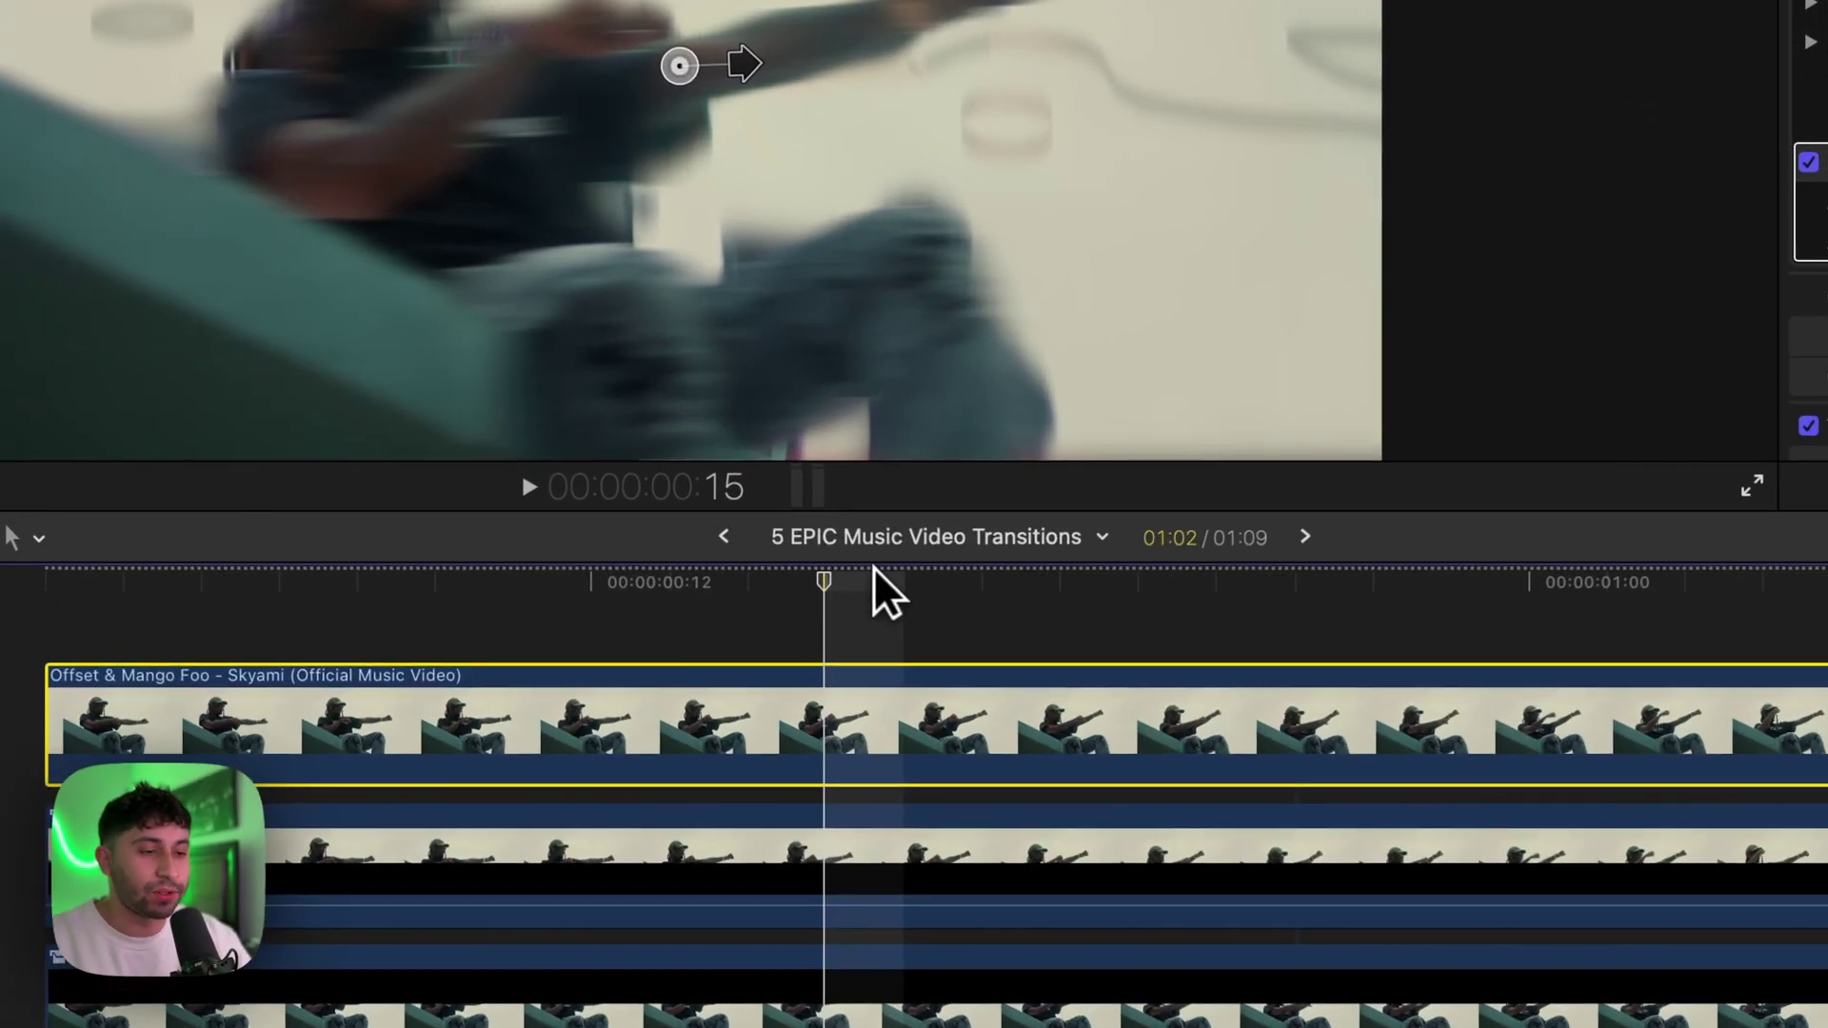
key(Left)
key(Left)
key(Left)
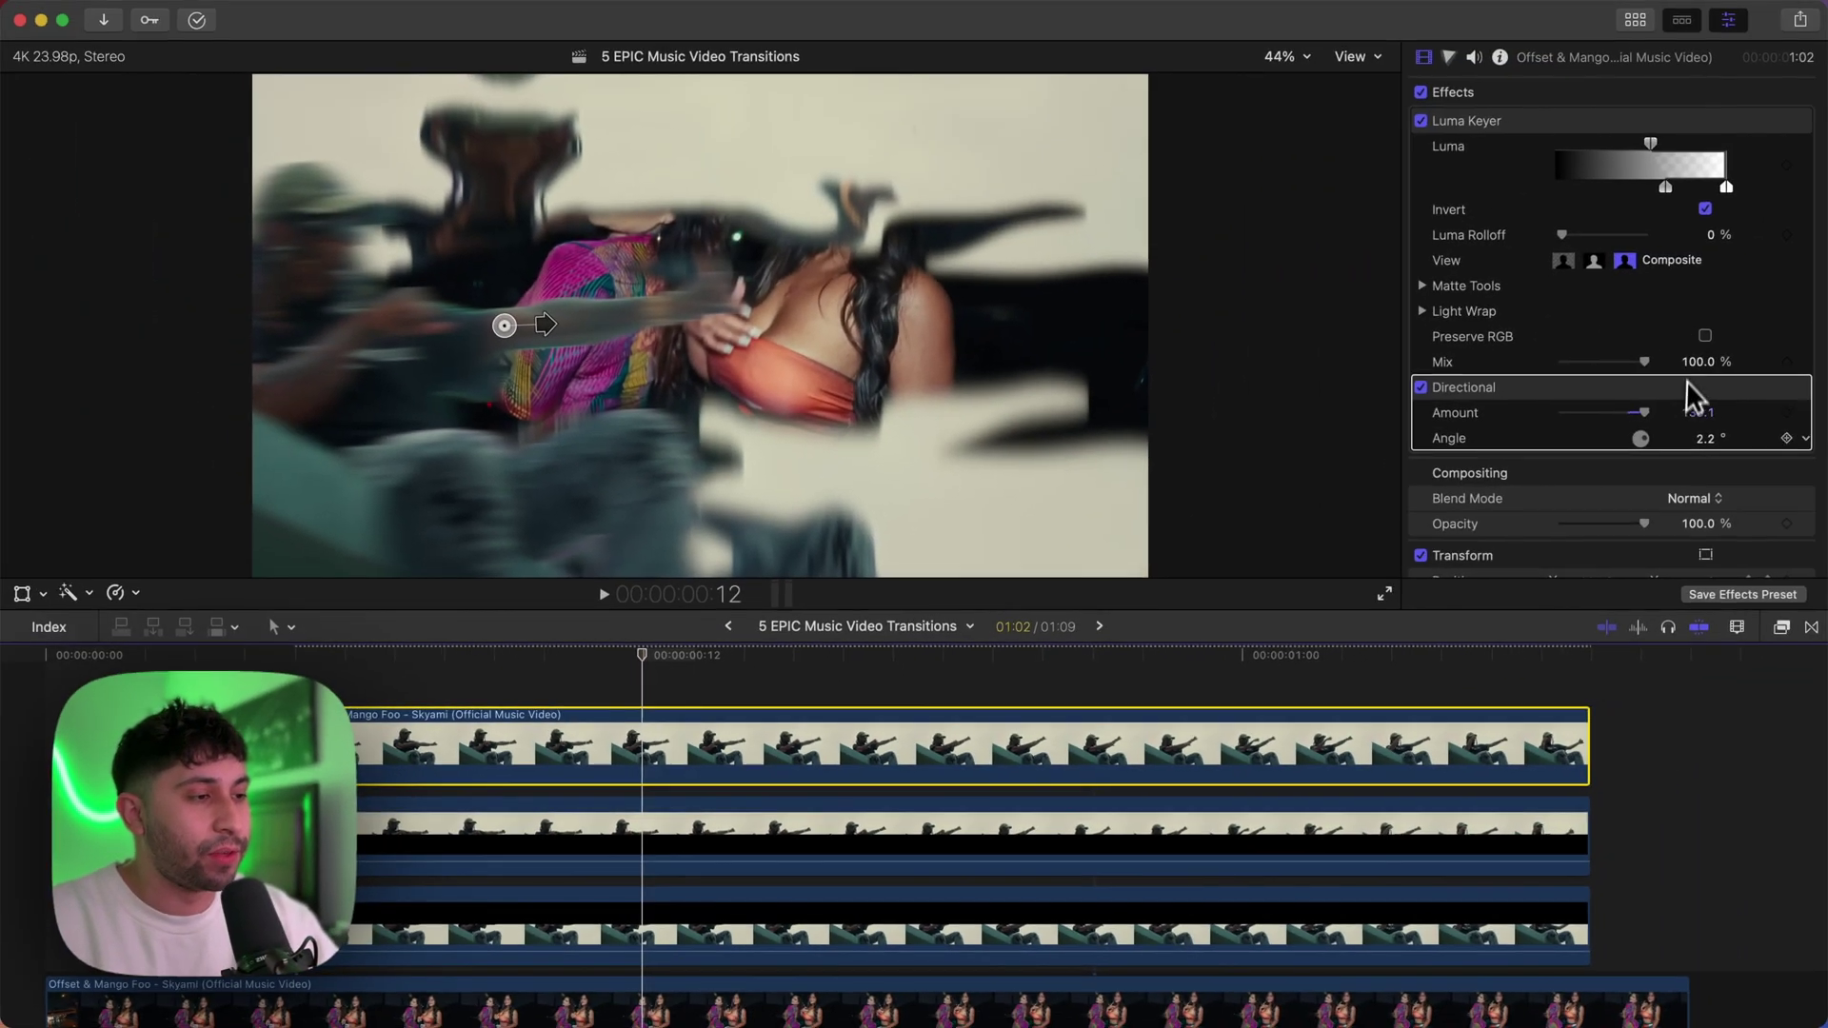
click(1787, 414)
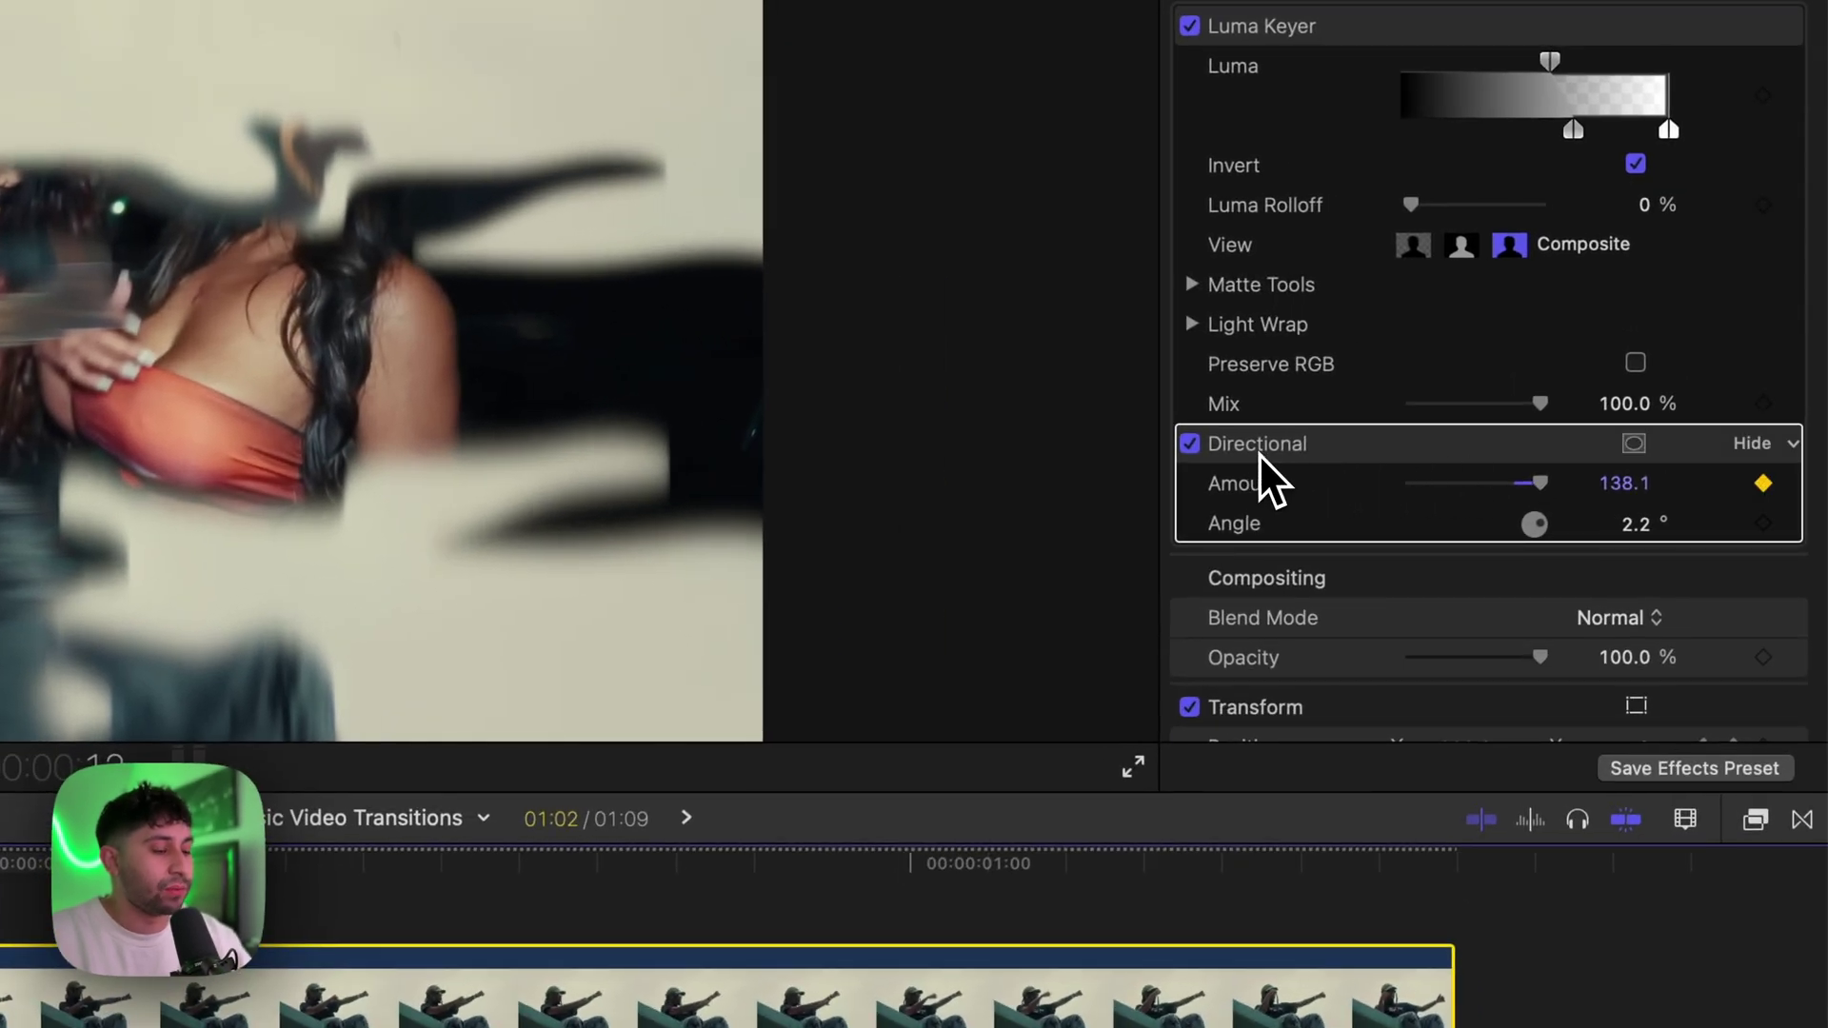
key(Right)
key(Right)
key(Right)
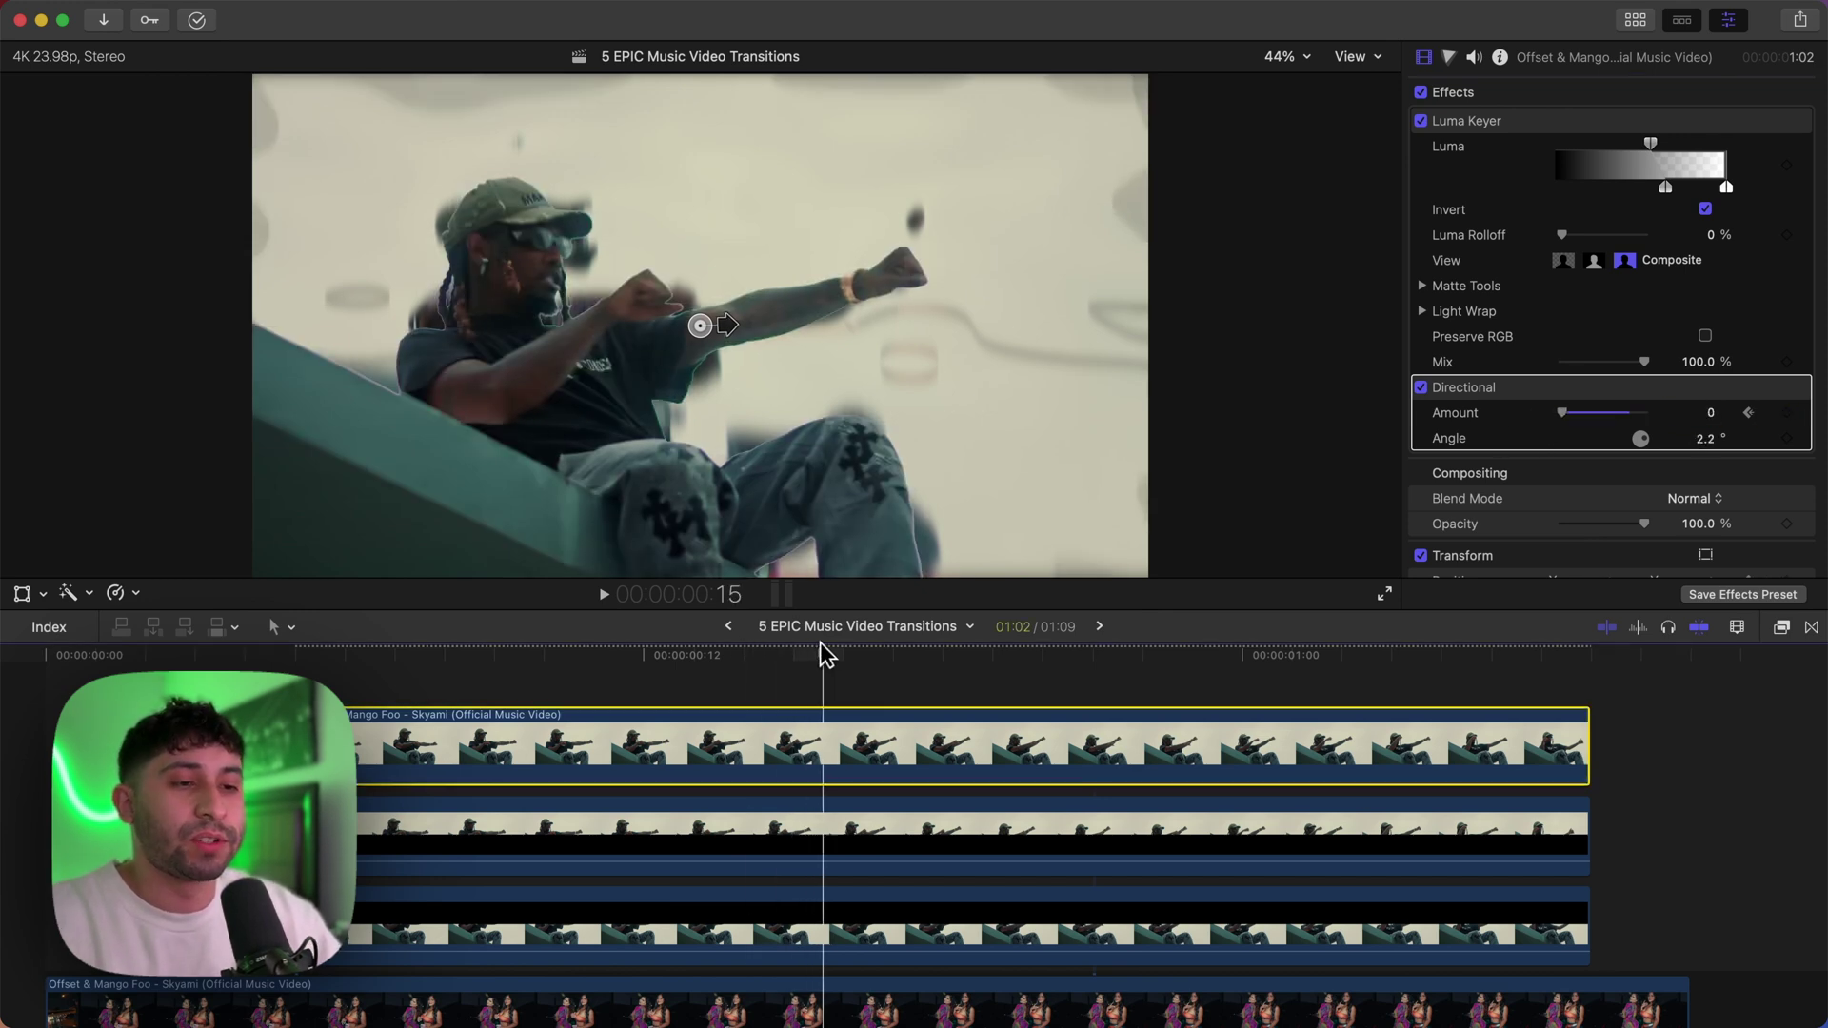
Play the transition from near its start and check the frames around frame 15 one by one.
drag(799, 653, 175, 653)
key(space)
key(space)
click(179, 653)
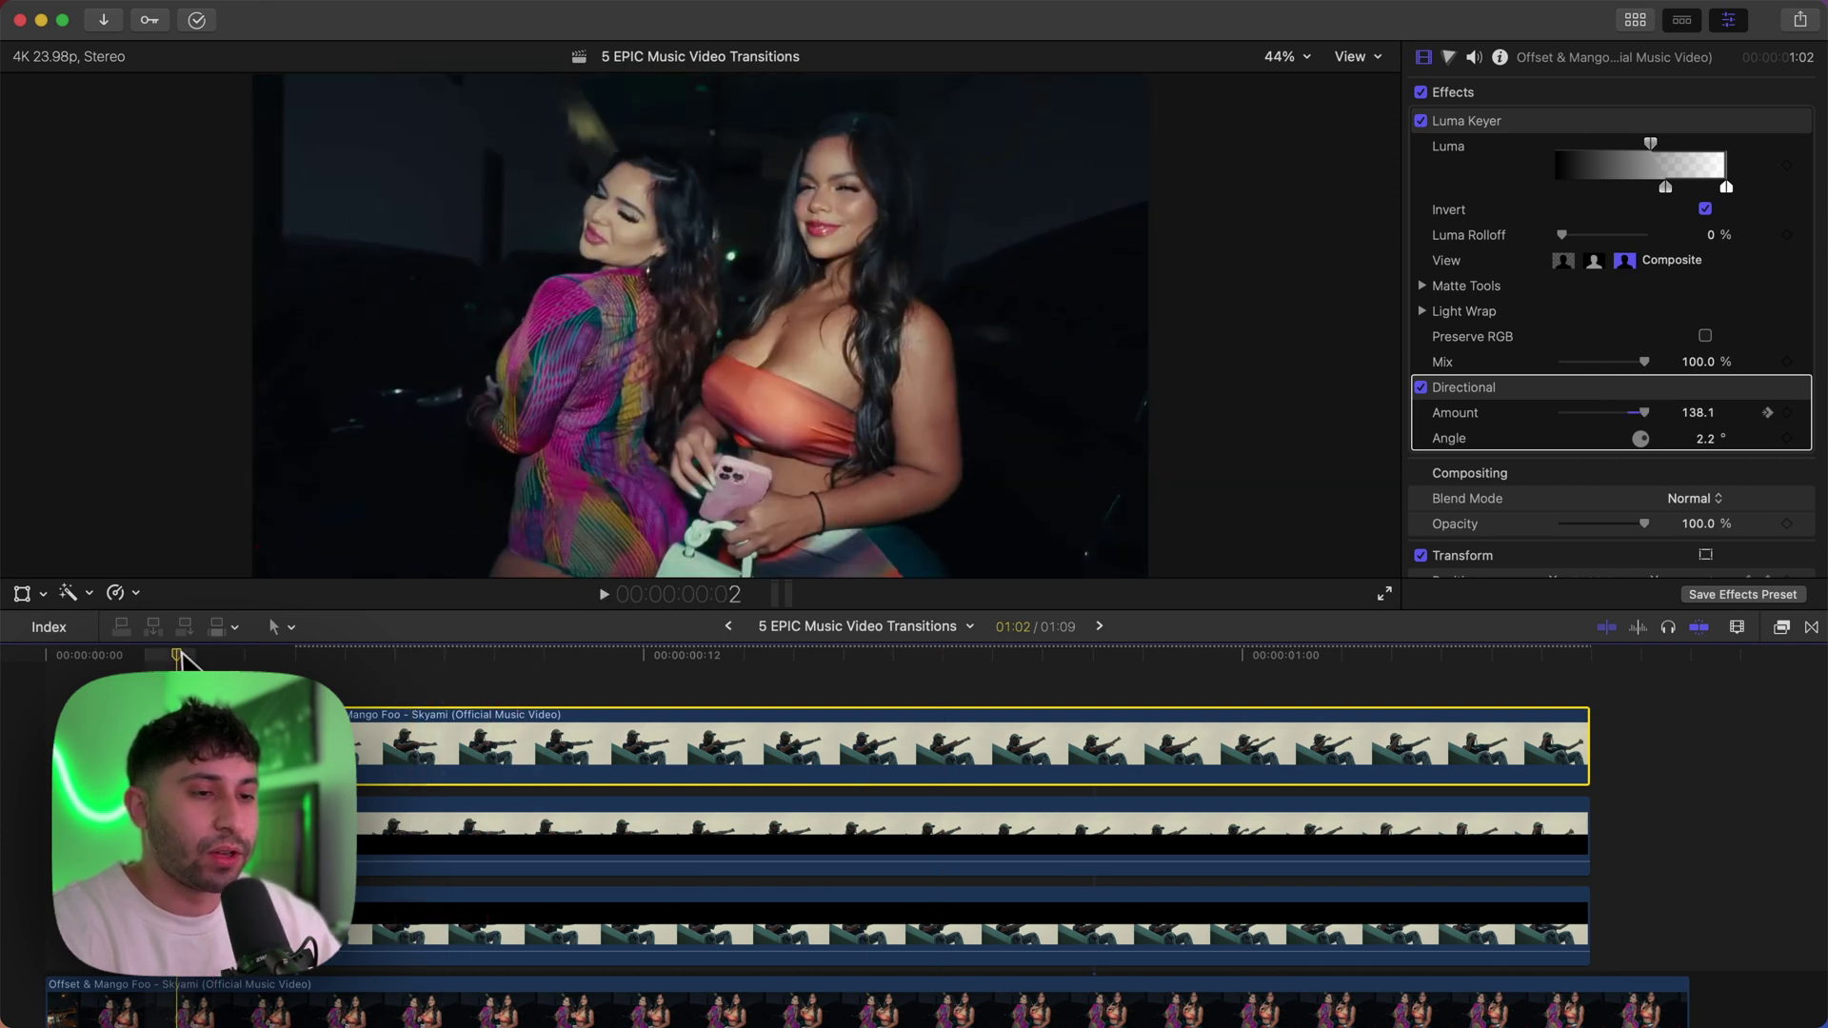
key(space)
key(space)
click(790, 657)
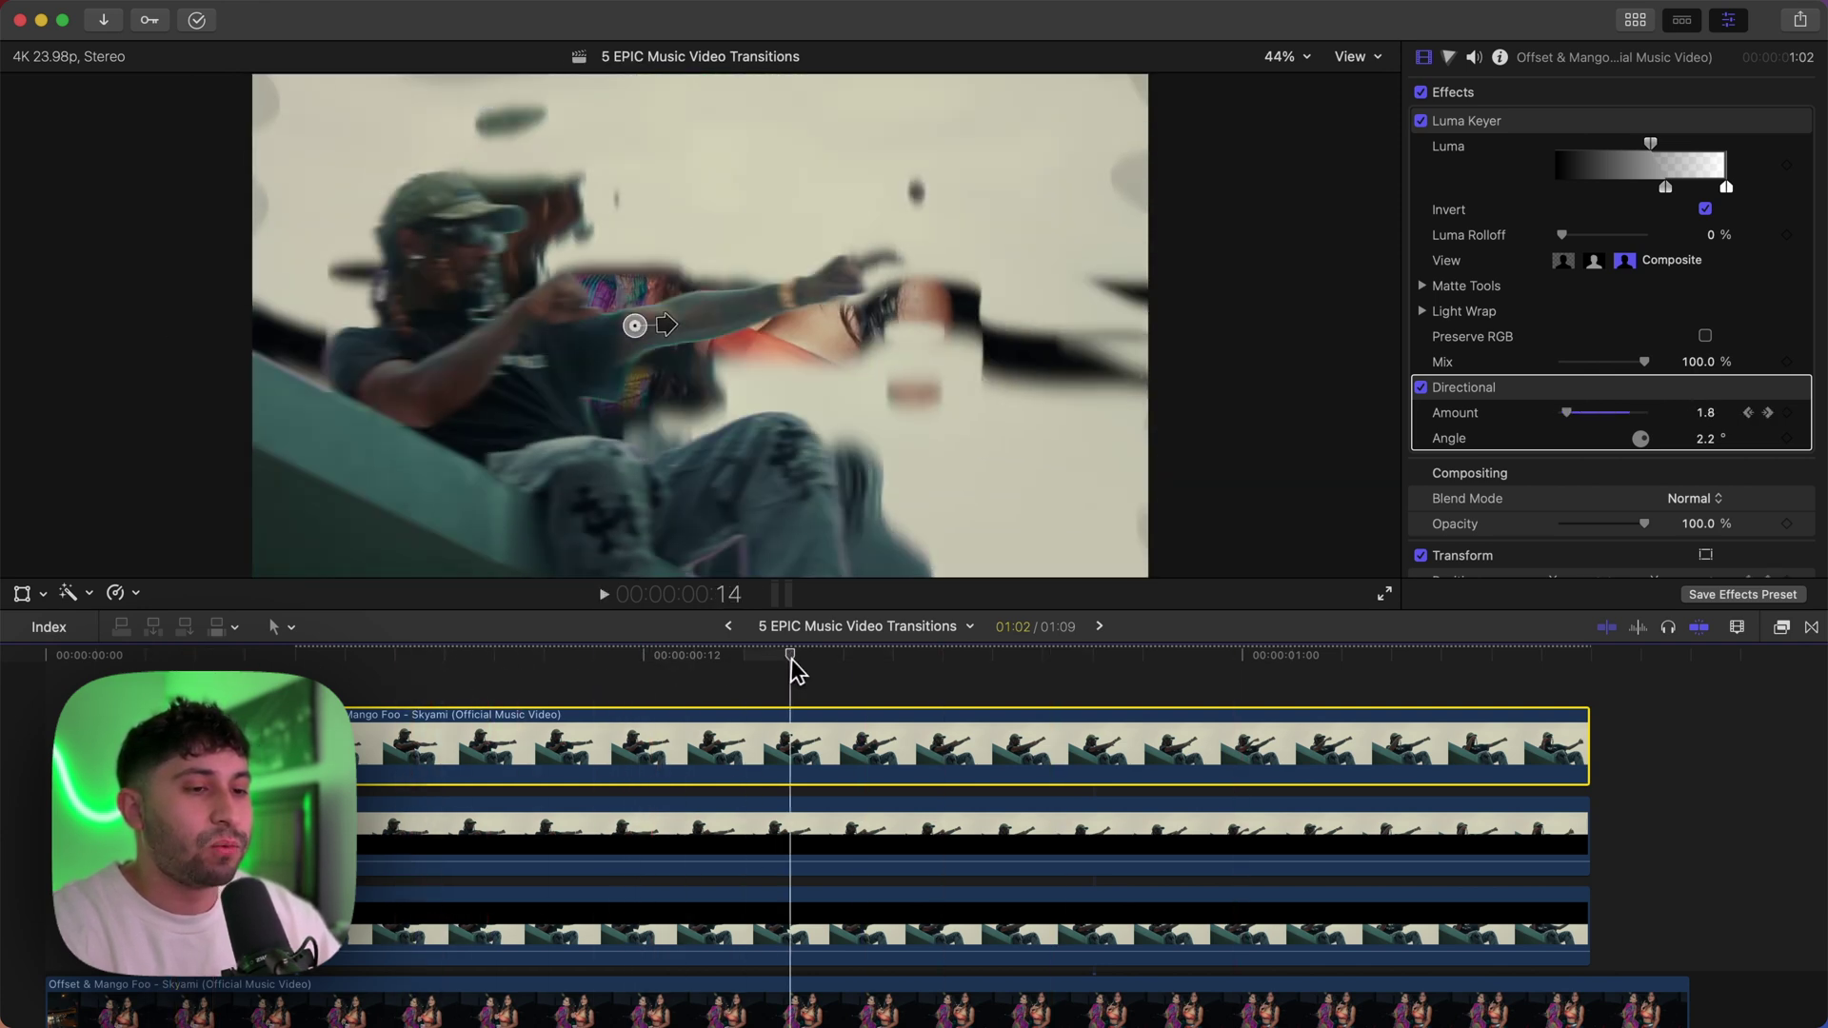
key(Right)
key(Right)
key(Left)
key(Left)
key(Right)
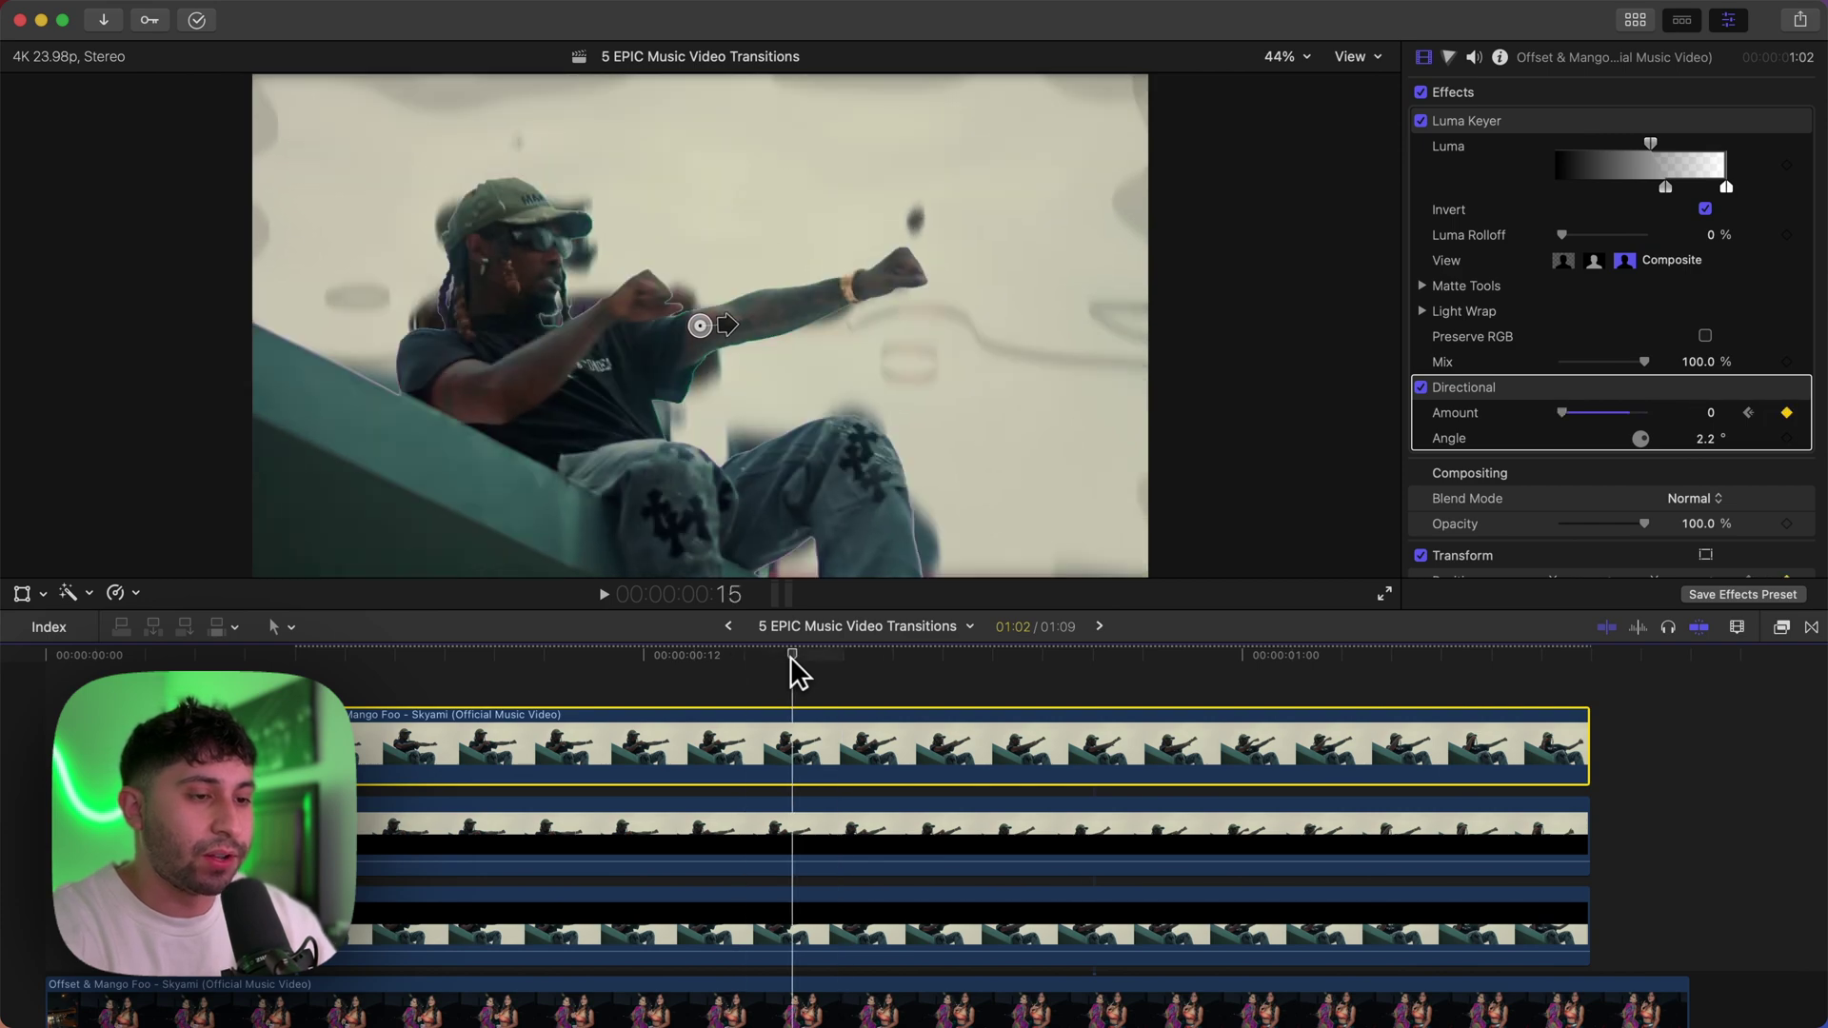
Trim the ends of bottom1 and top1 back to frame 15.
scroll(1585, 828, down, 3)
drag(1584, 848, 793, 847)
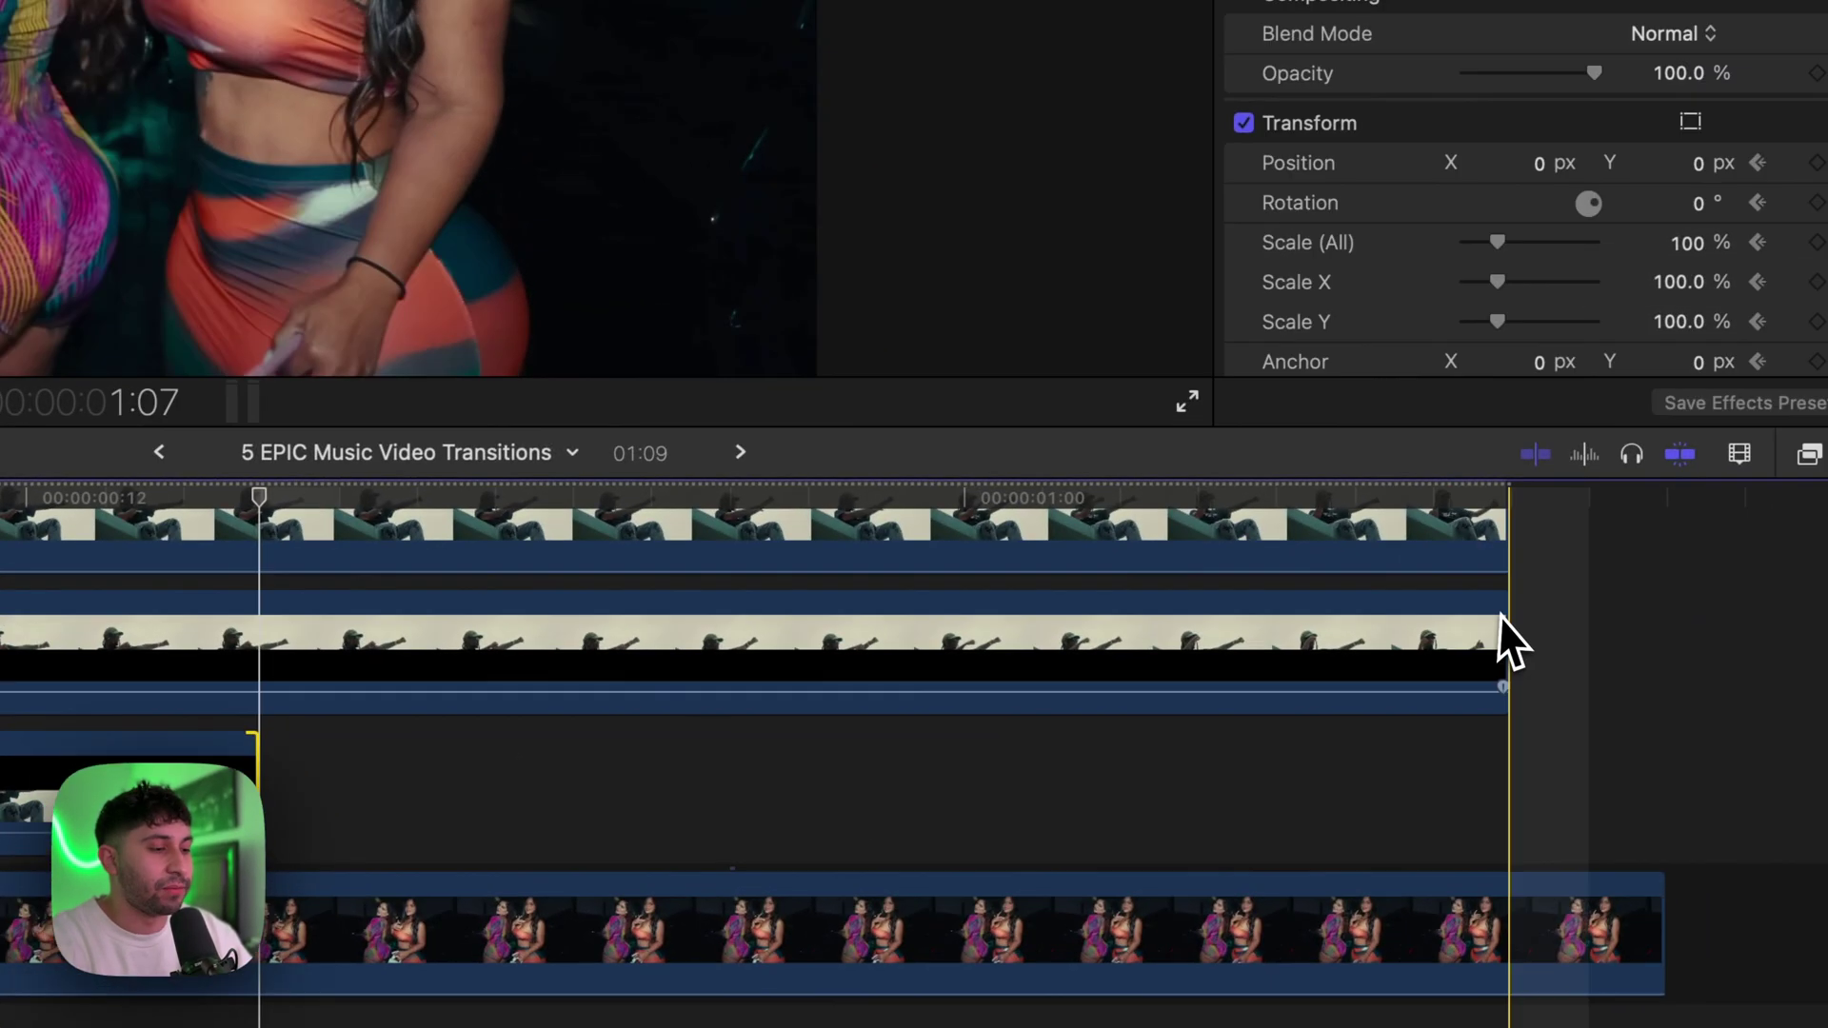
drag(1509, 643, 259, 645)
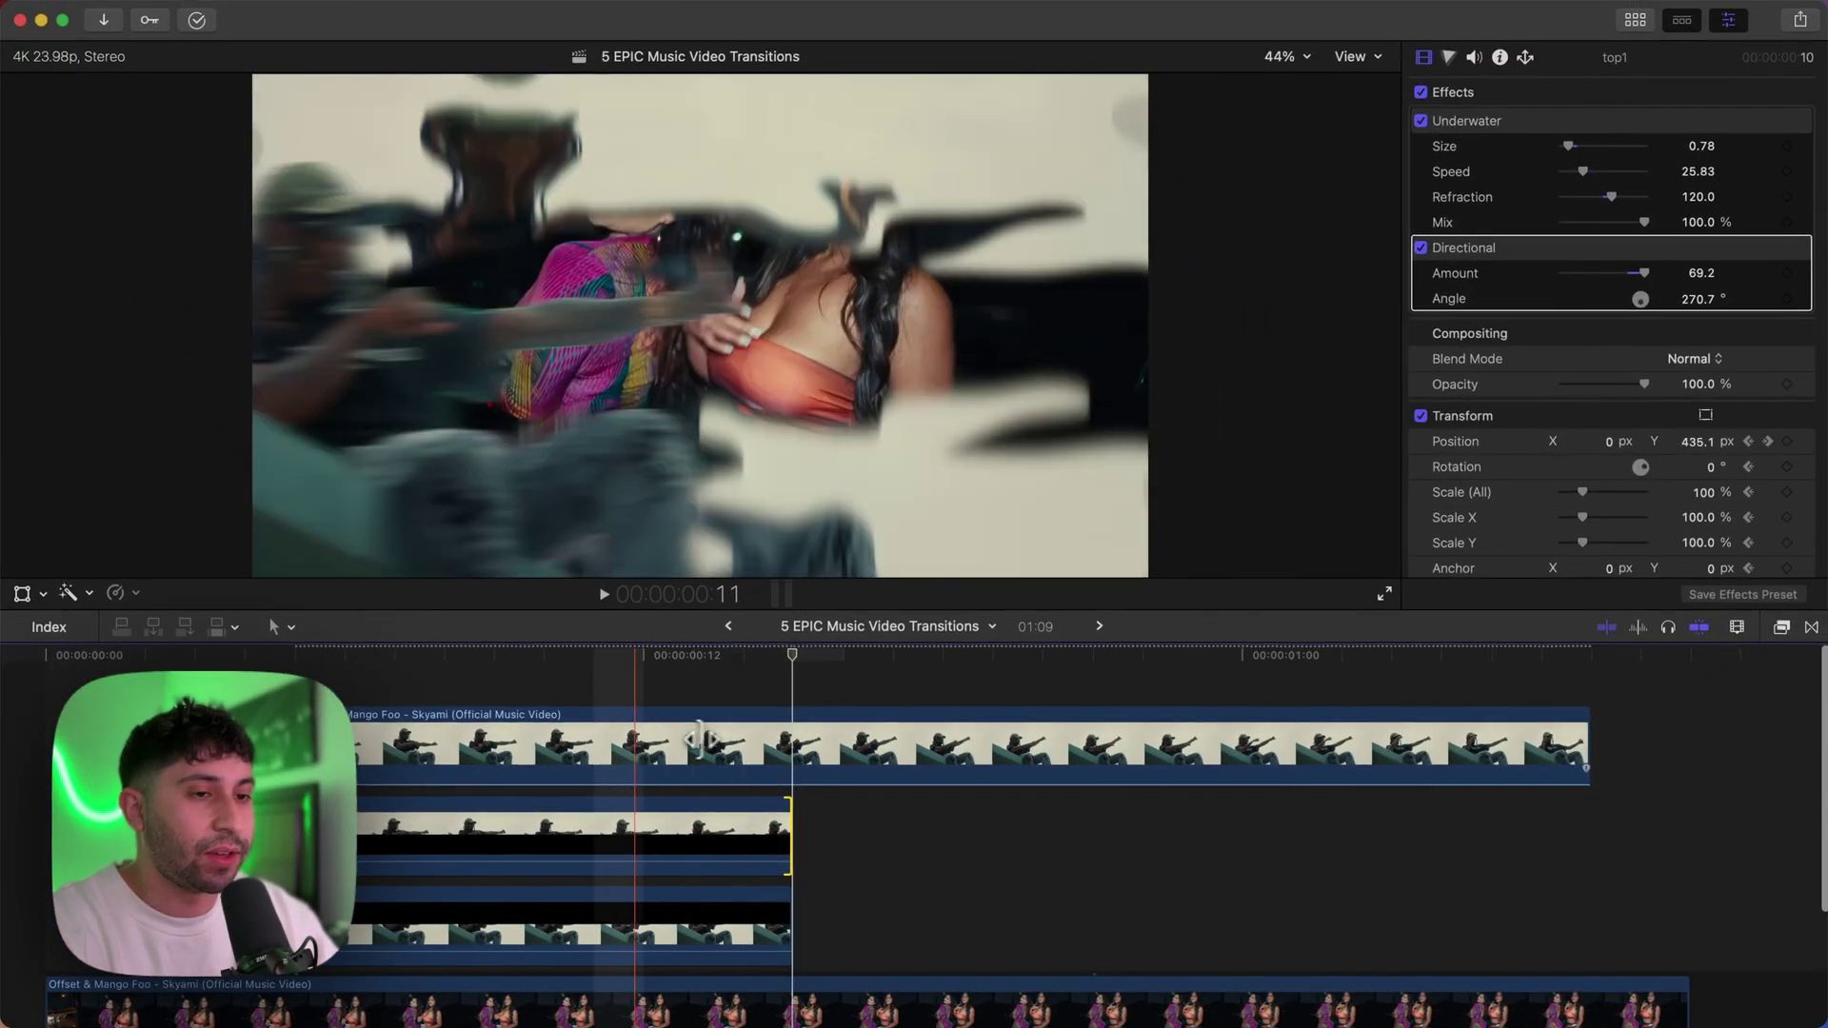
Split the luma-keyed clip at frame 15 and turn off all effects on its second part.
click(800, 758)
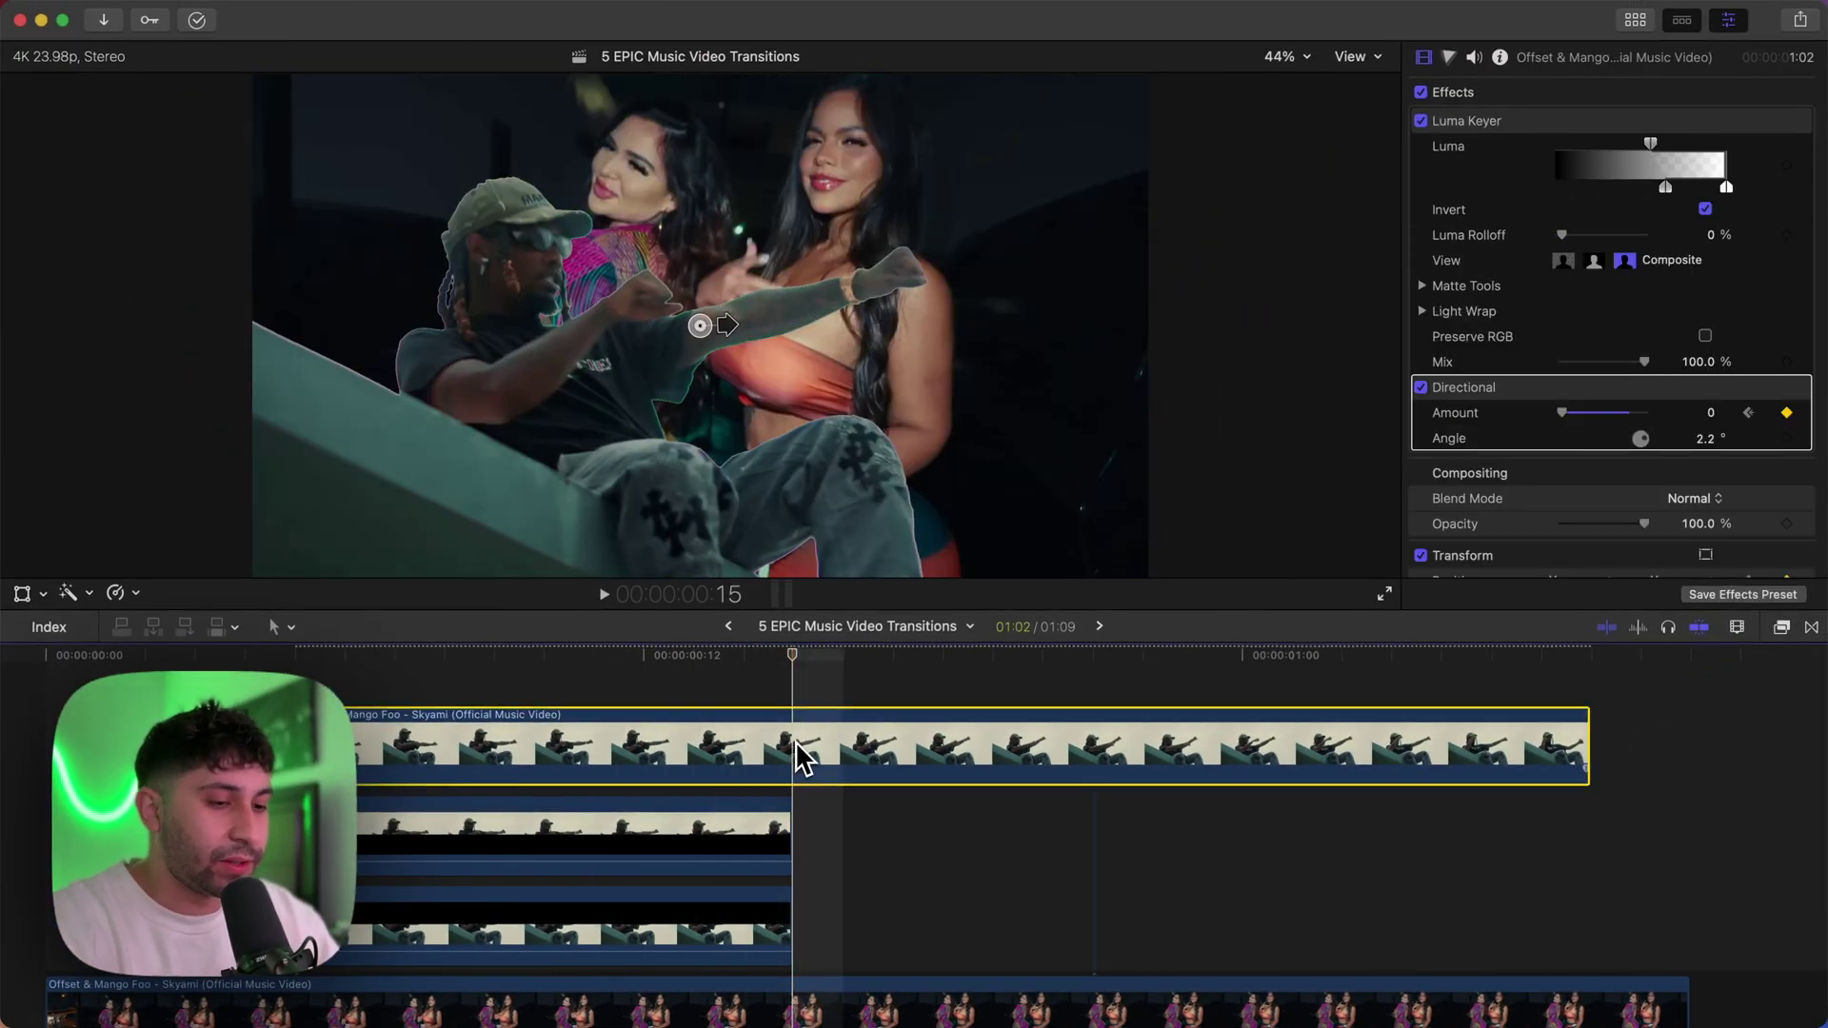
key(super+b)
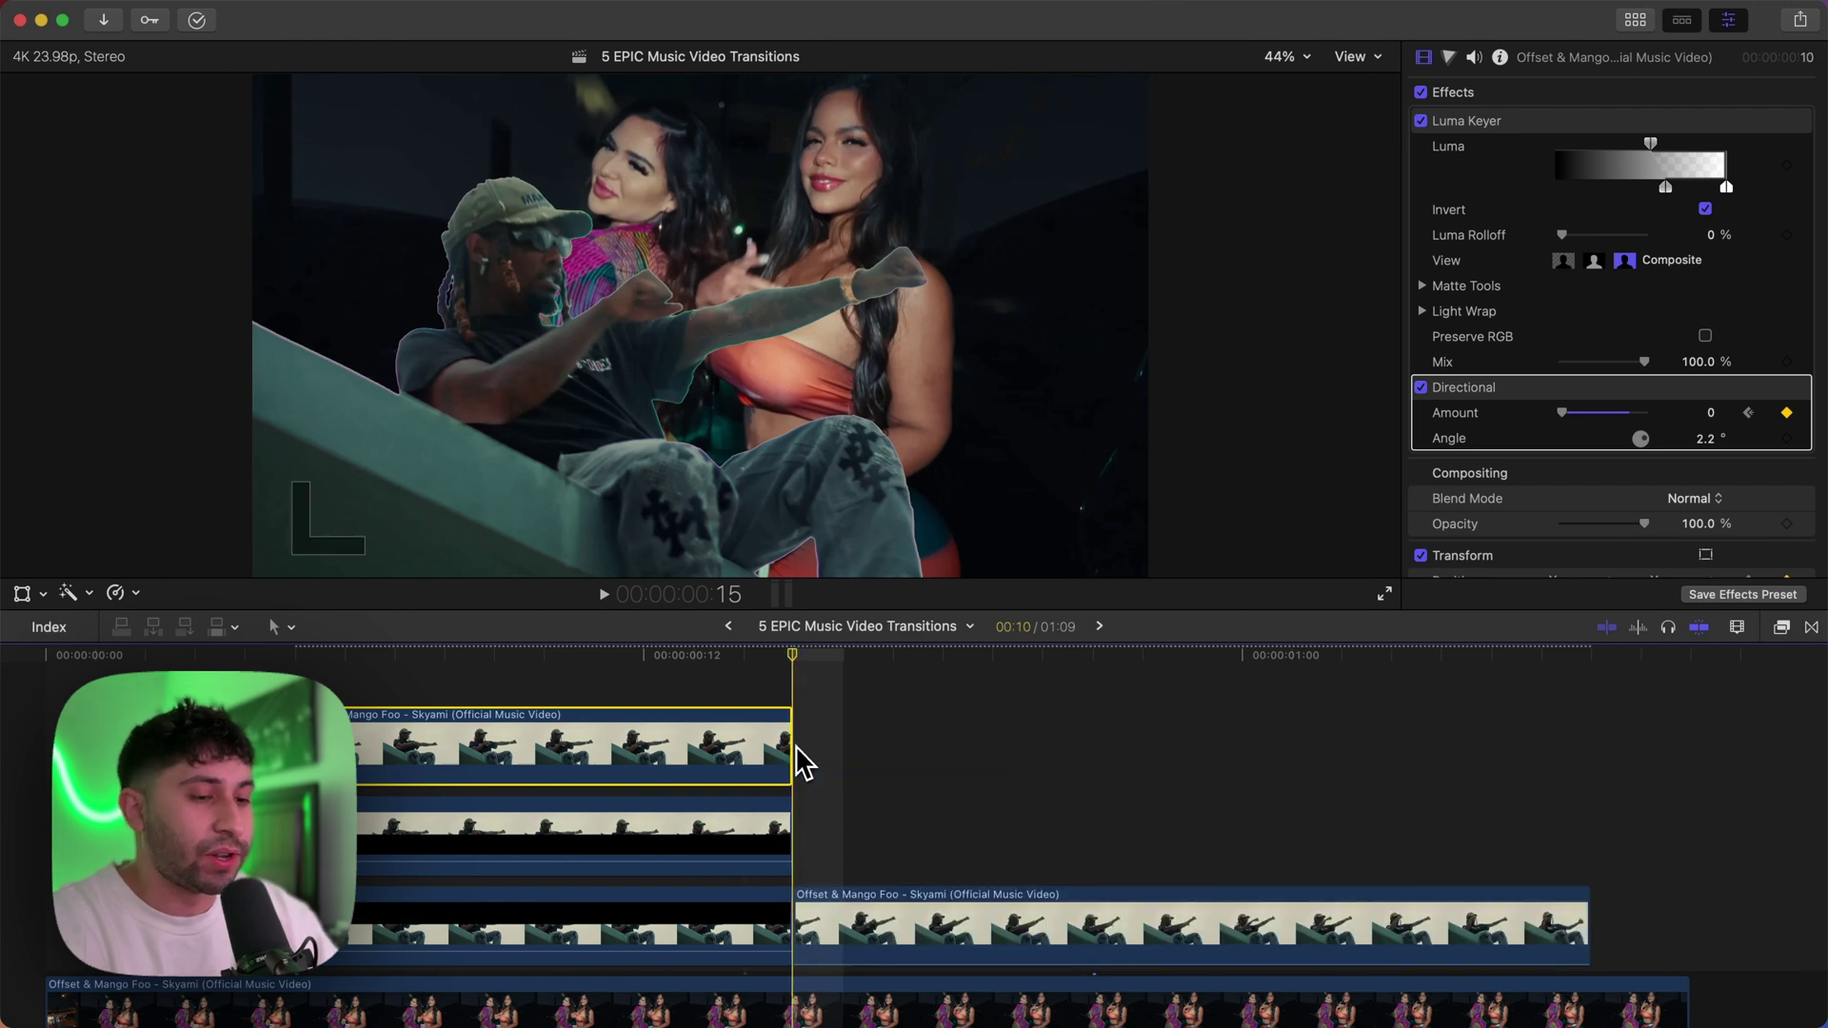
click(808, 910)
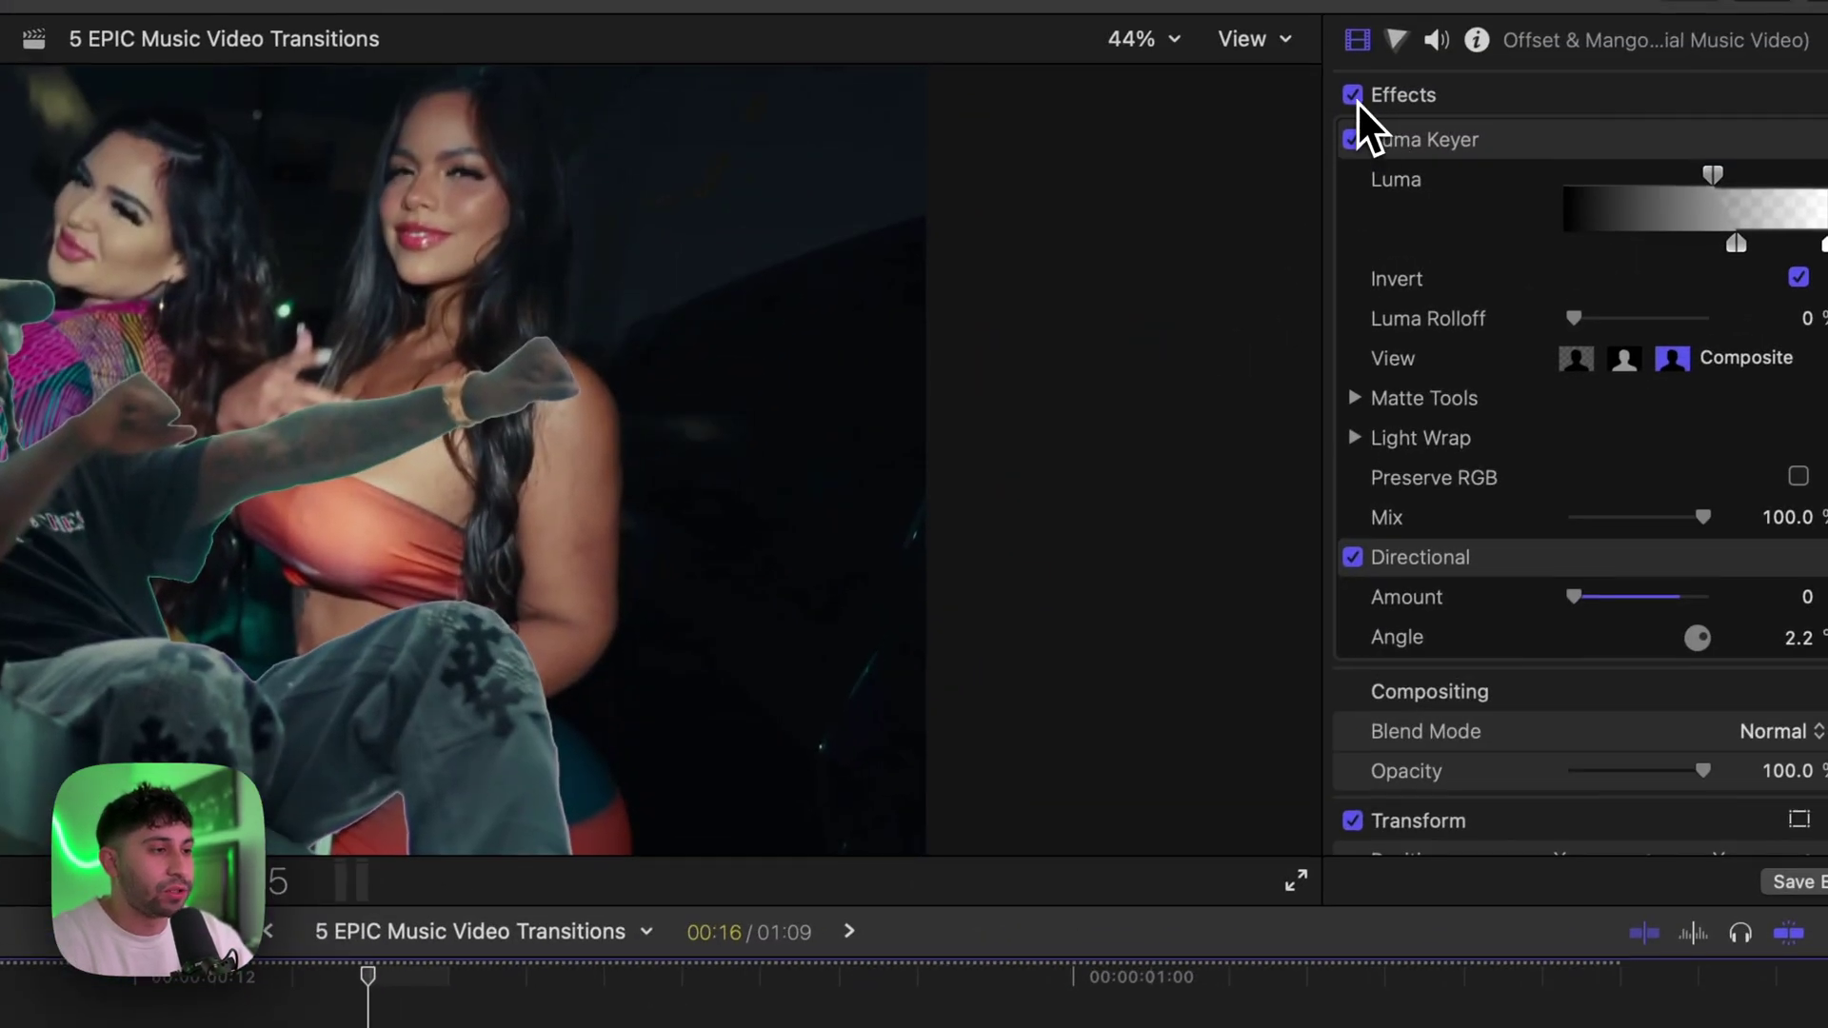
click(1353, 94)
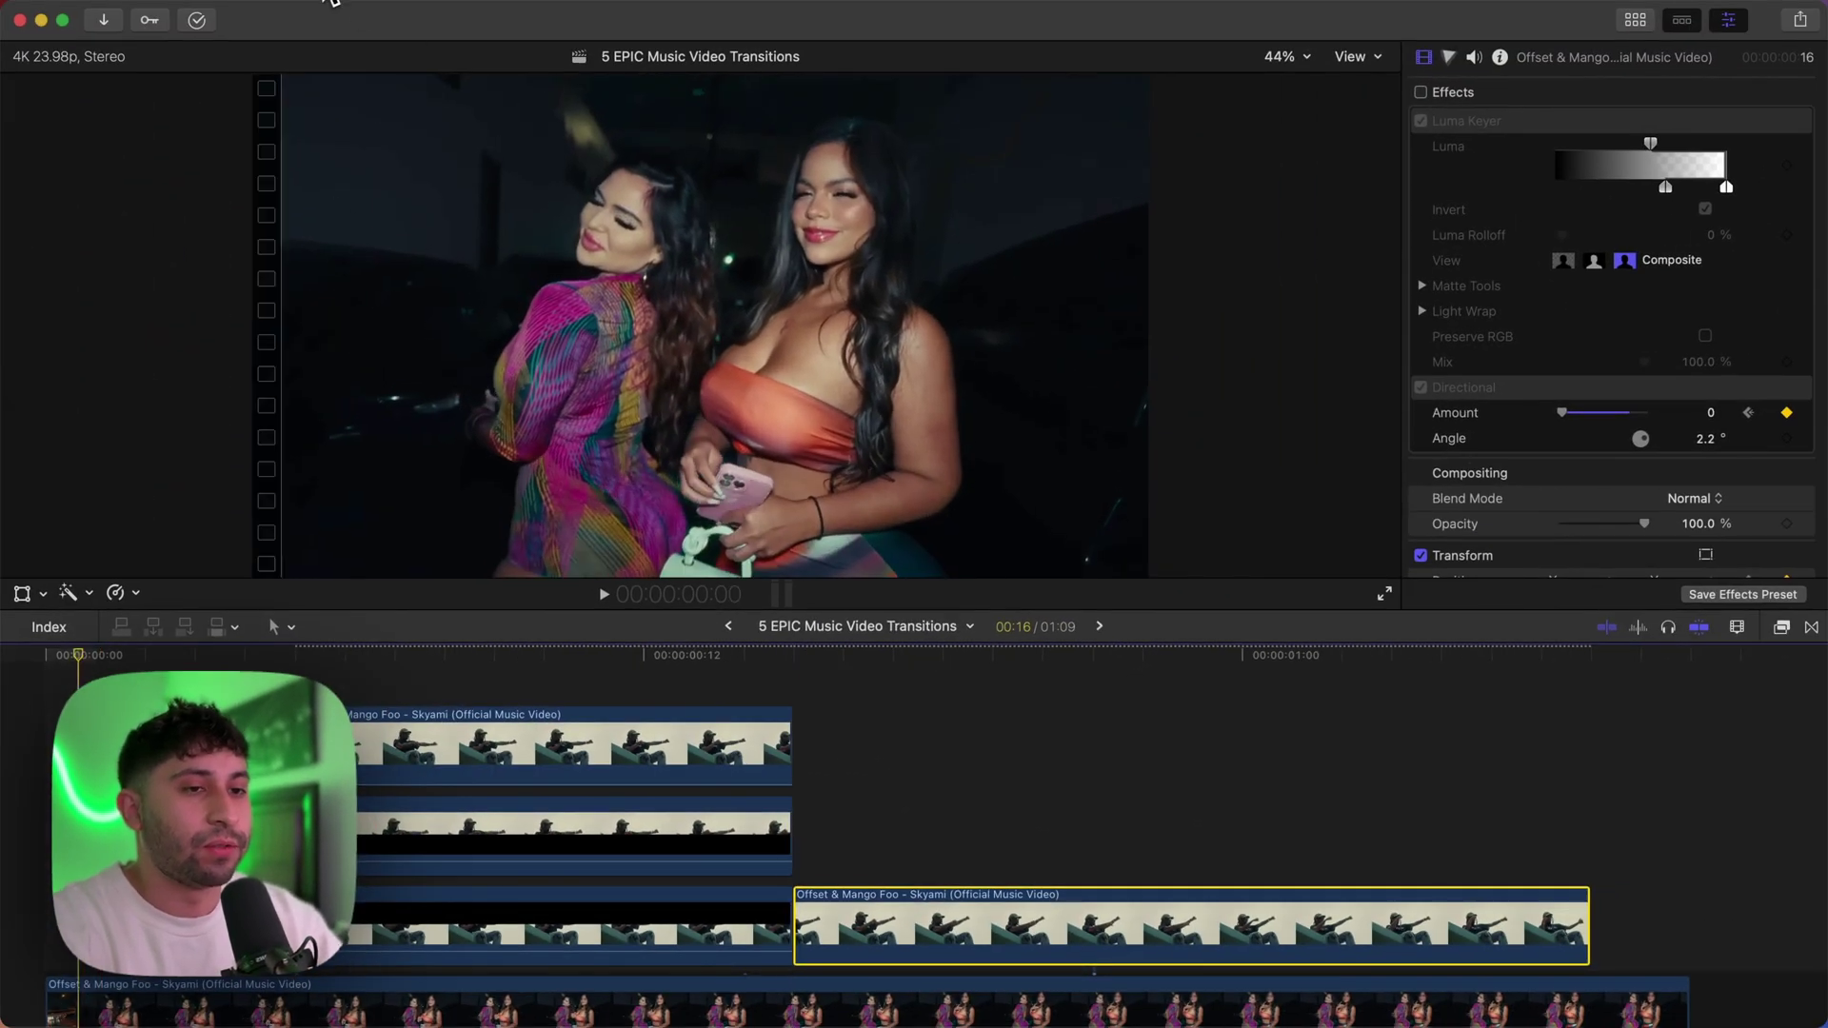
Render the selection and play the finished transition.
click(410, 1)
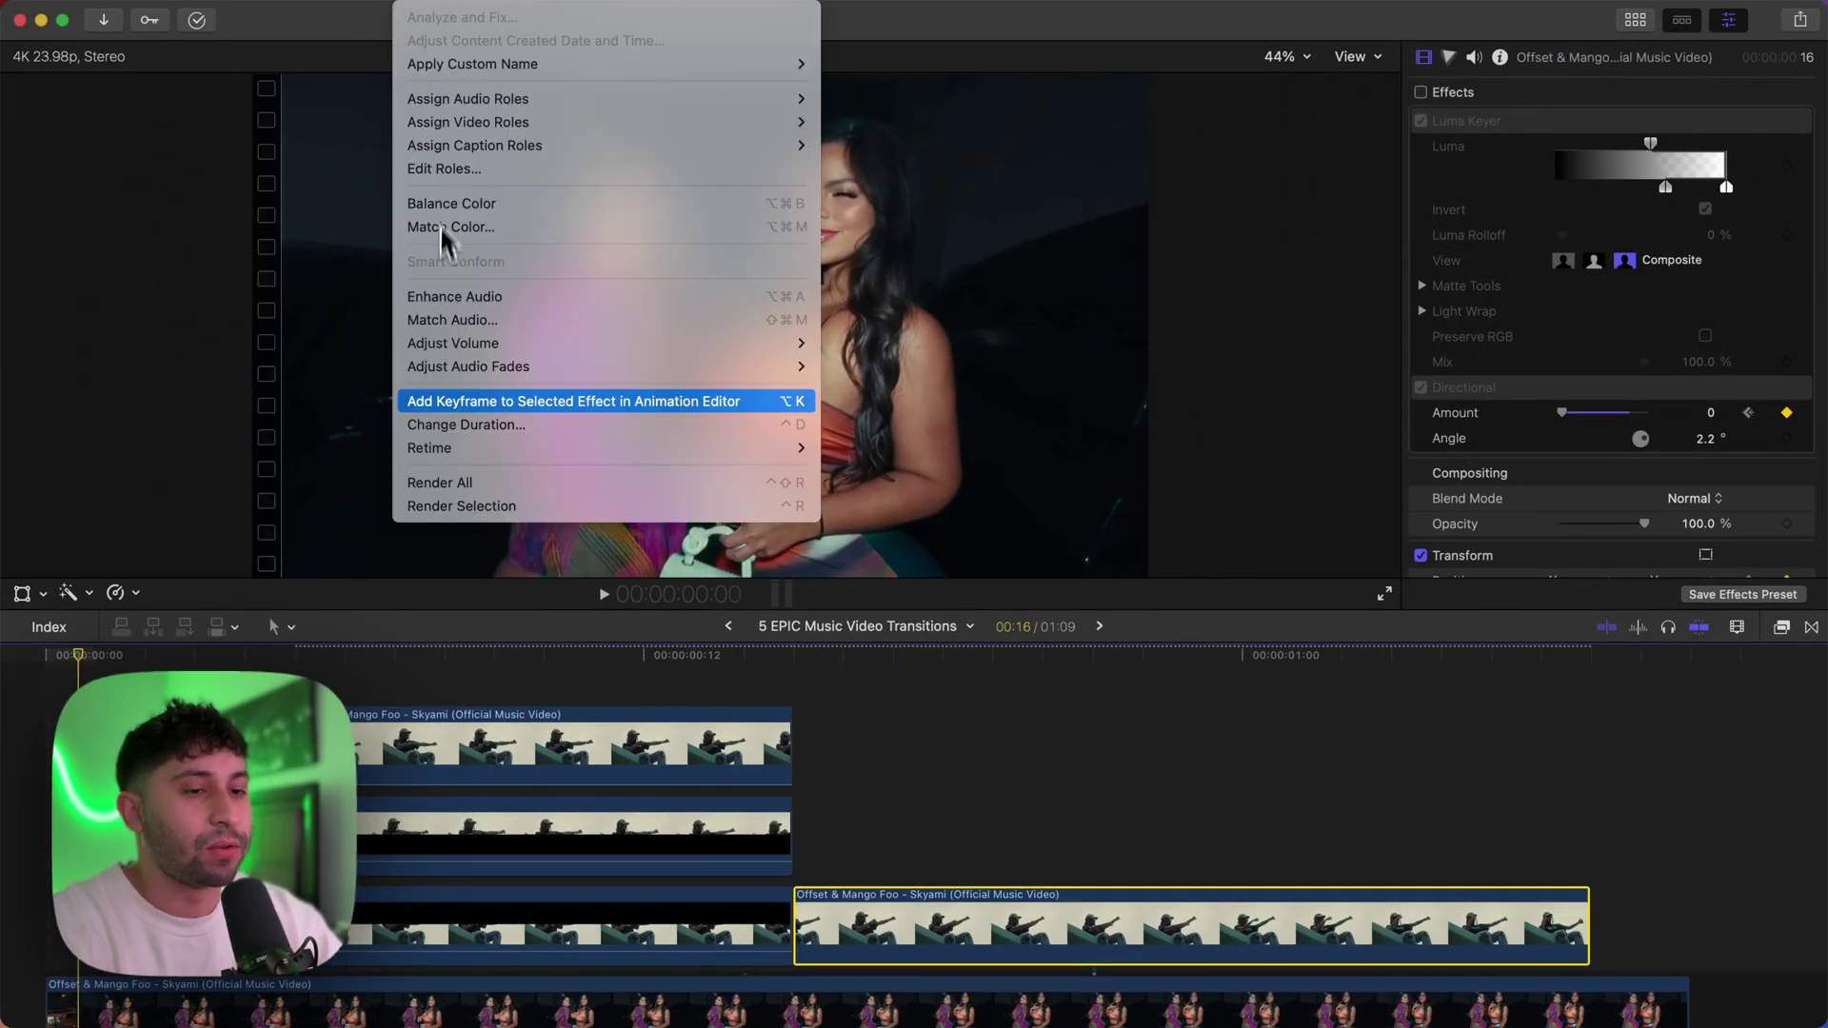
click(476, 506)
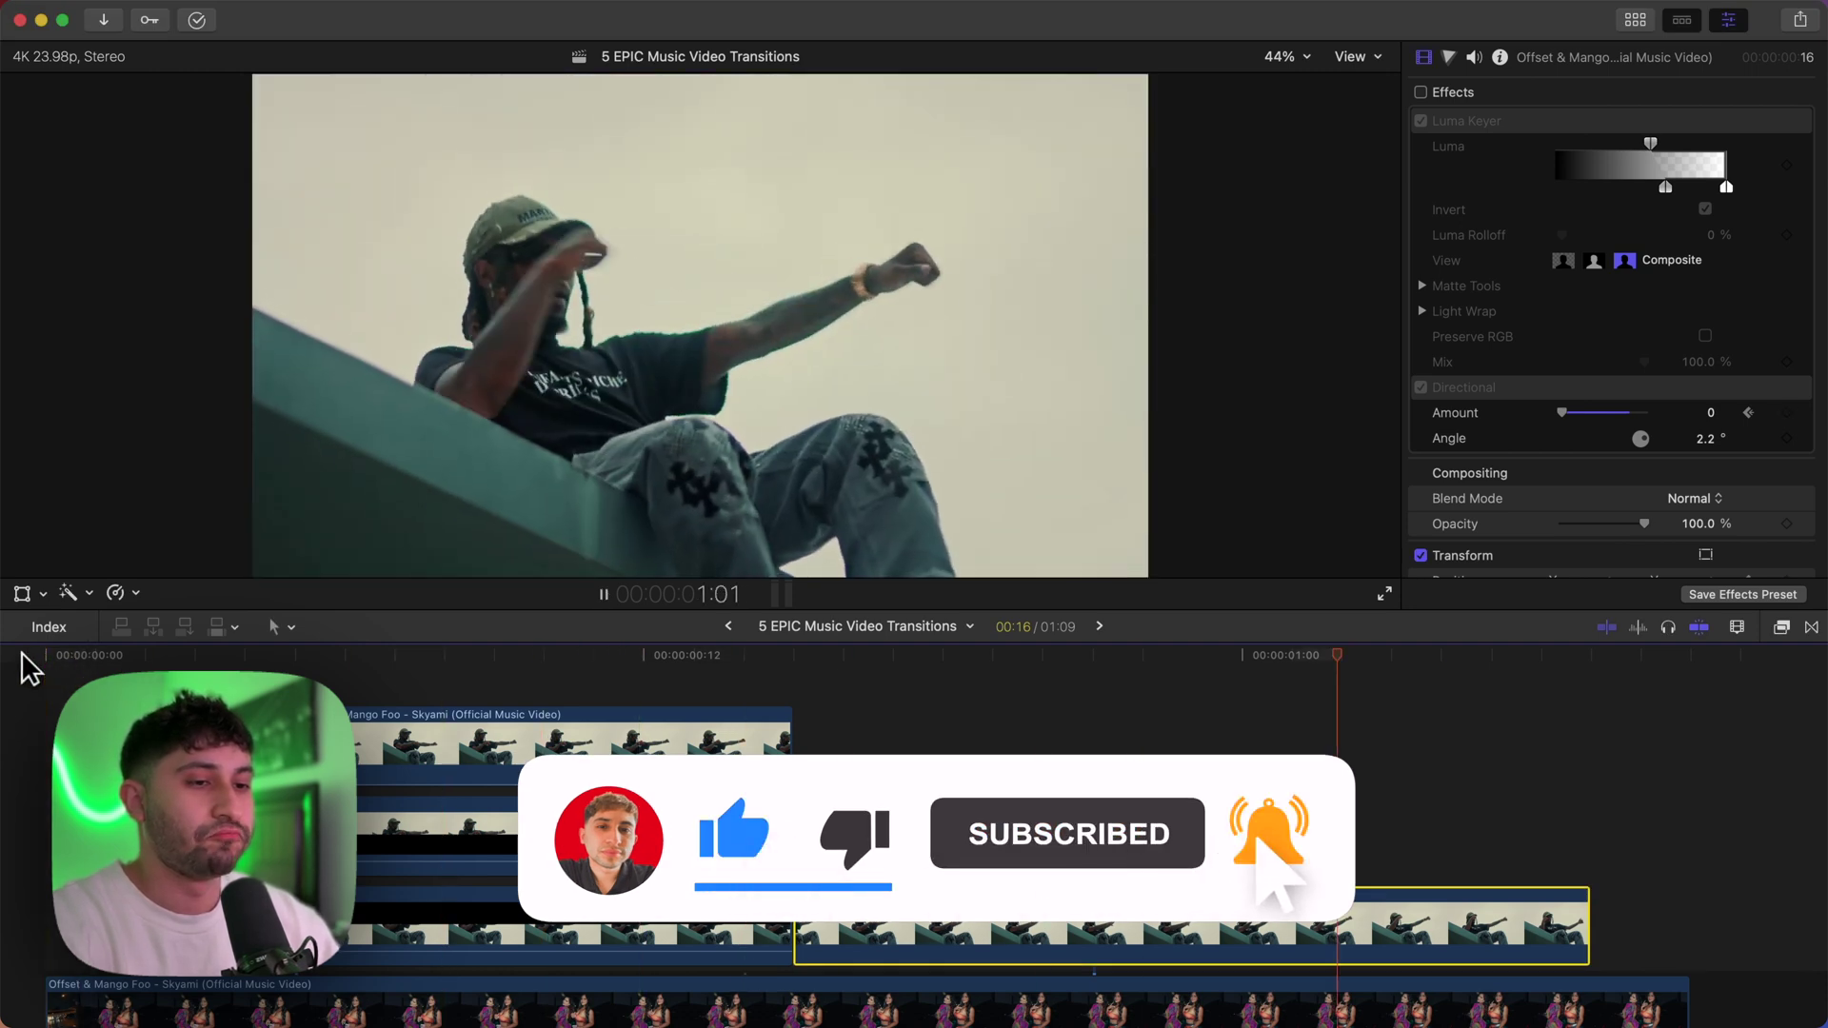
key(space)
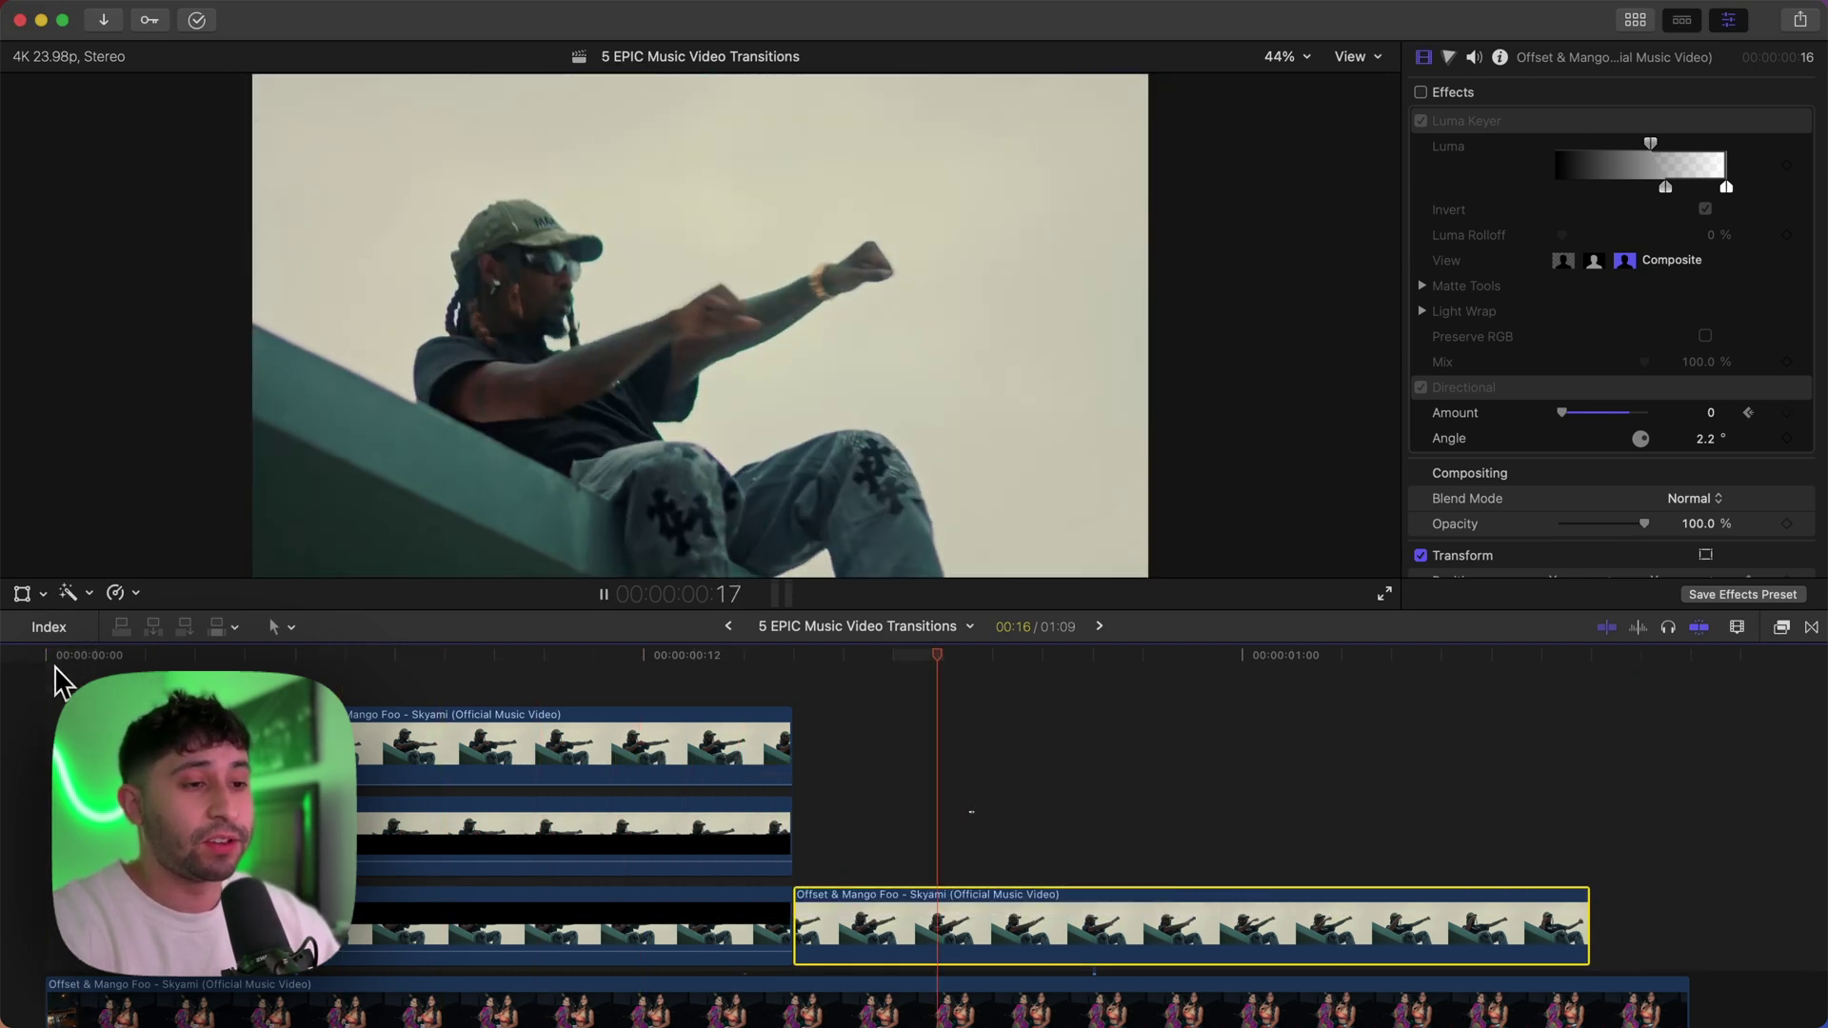